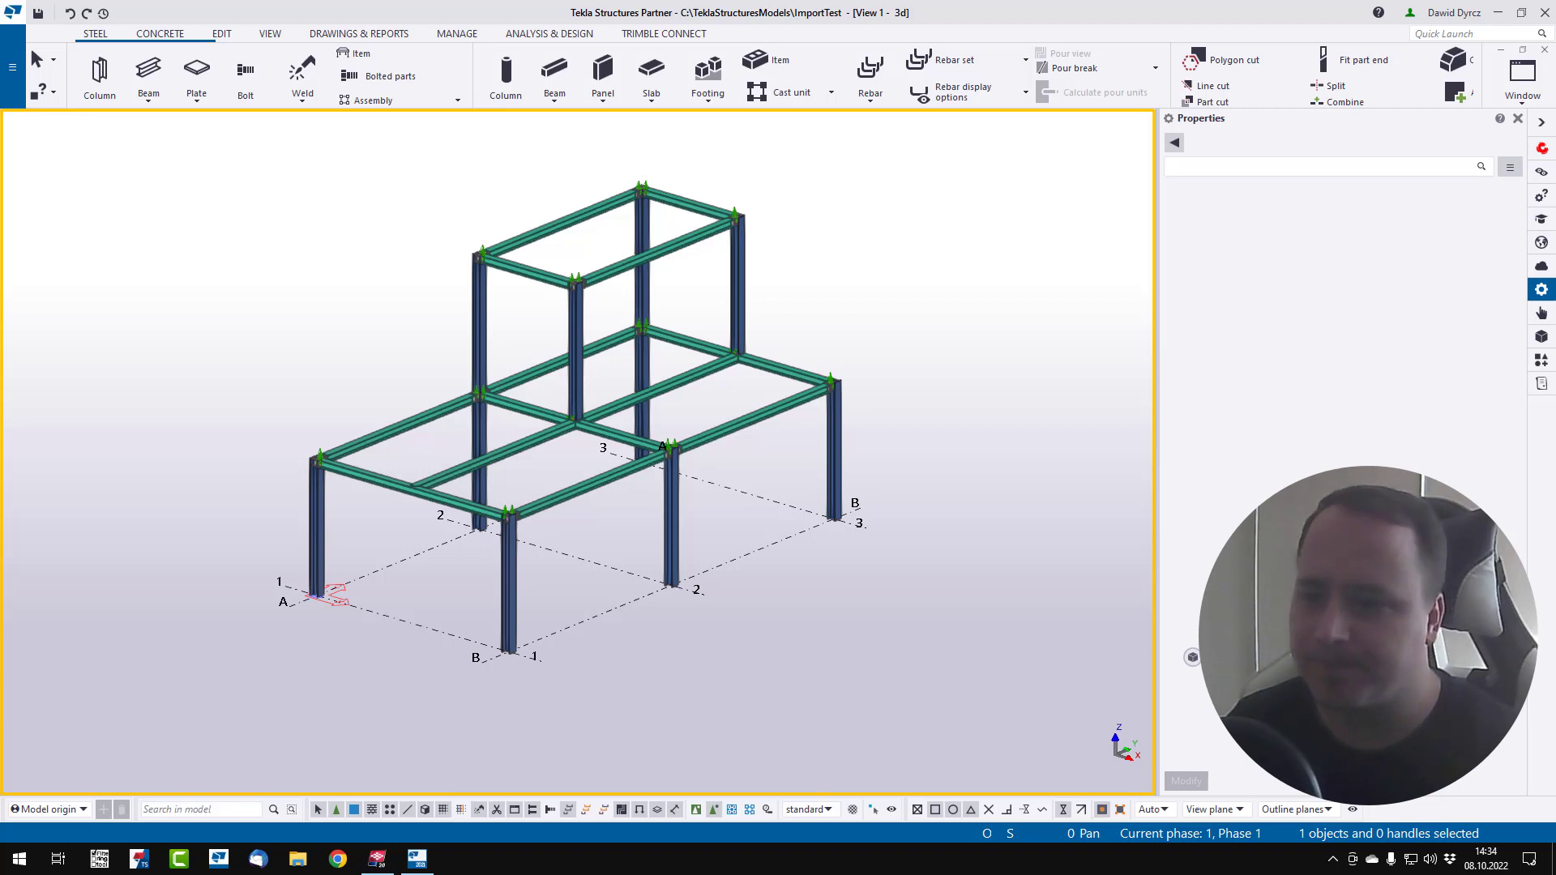
Step: Drag a selection box over the whole steel frame to select all 178 objects
{"action": "scroll", "coordinate": [511, 486], "scroll_direction": "down", "scroll_amount": 2}
{"action": "scroll", "coordinate": [744, 510], "scroll_direction": "up", "scroll_amount": 3}
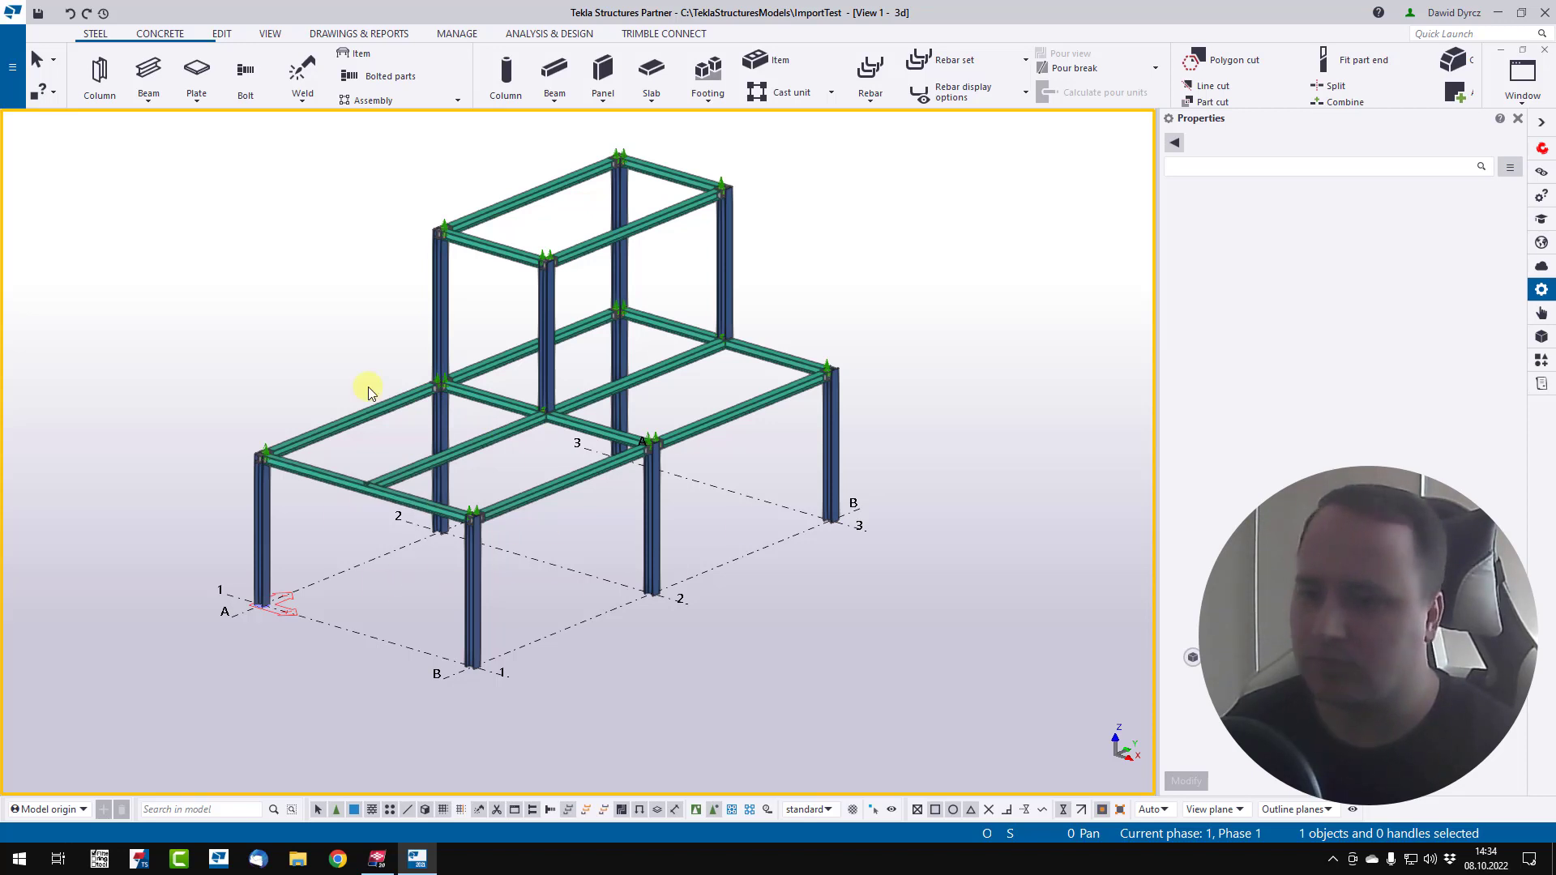
{"action": "scroll", "coordinate": [510, 418], "scroll_direction": "down", "scroll_amount": 2}
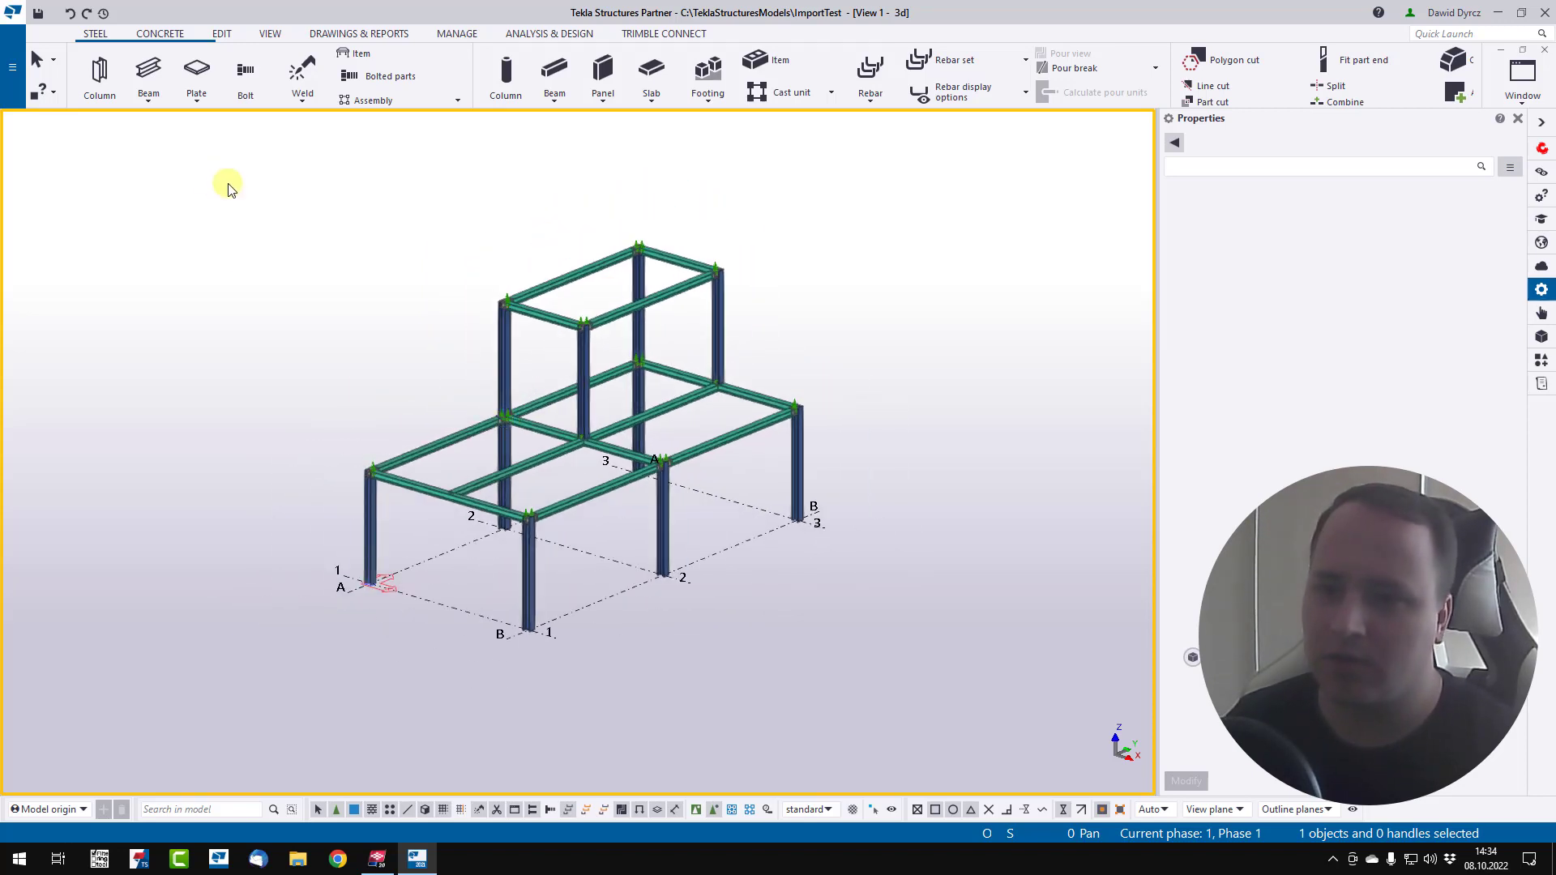
{"action": "left_click_drag", "start_coordinate": [252, 147], "coordinate": [954, 702]}
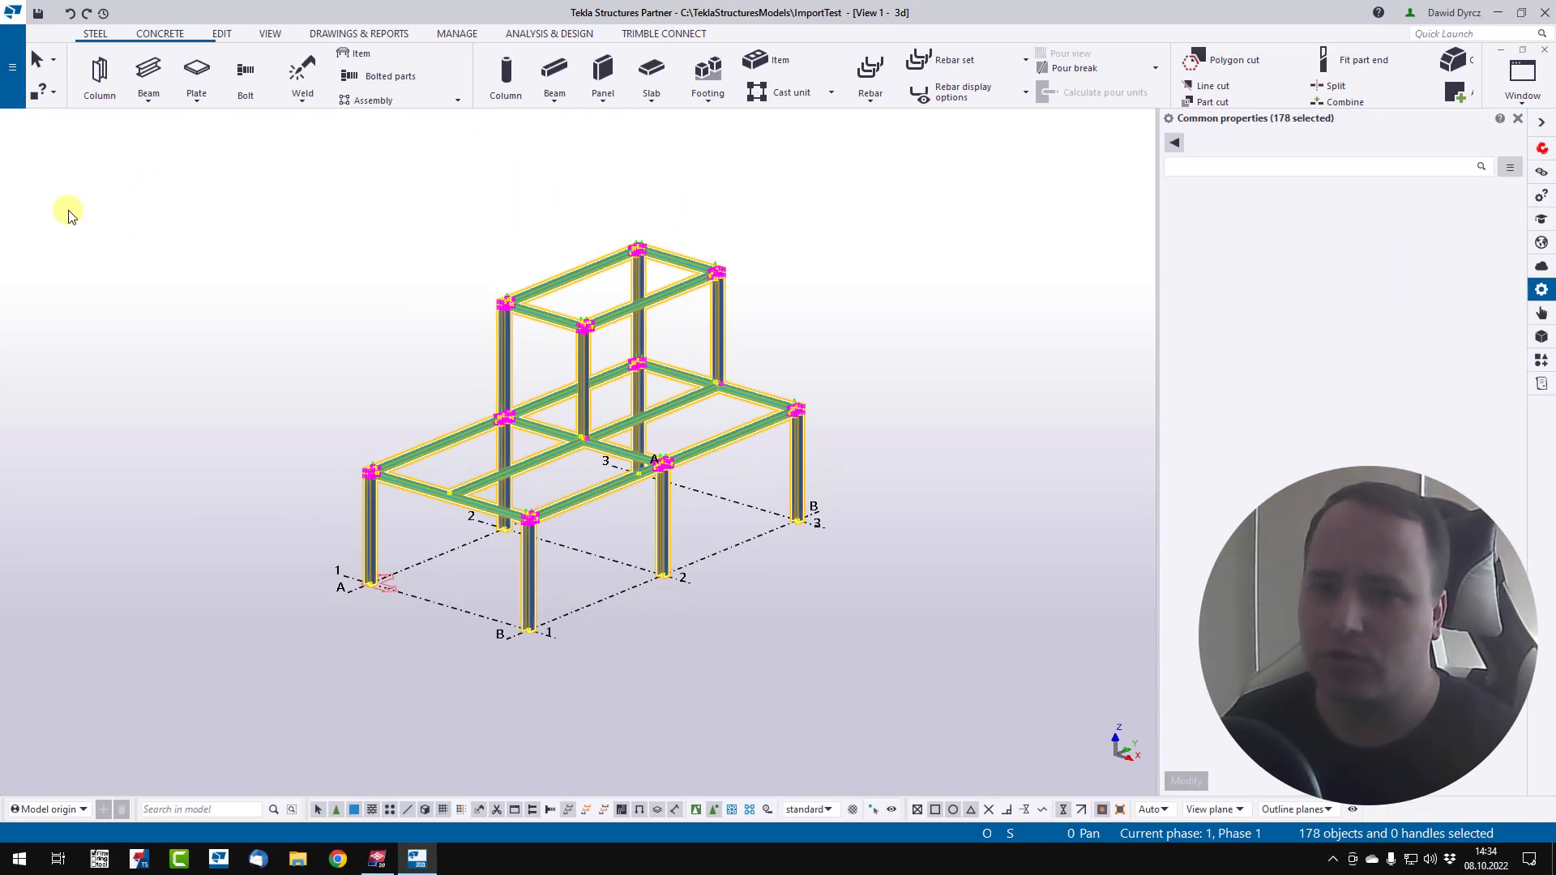
Step: Open the Export to IFC dialog and review the export type options for the selected objects
{"action": "left_click", "coordinate": [5, 96]}
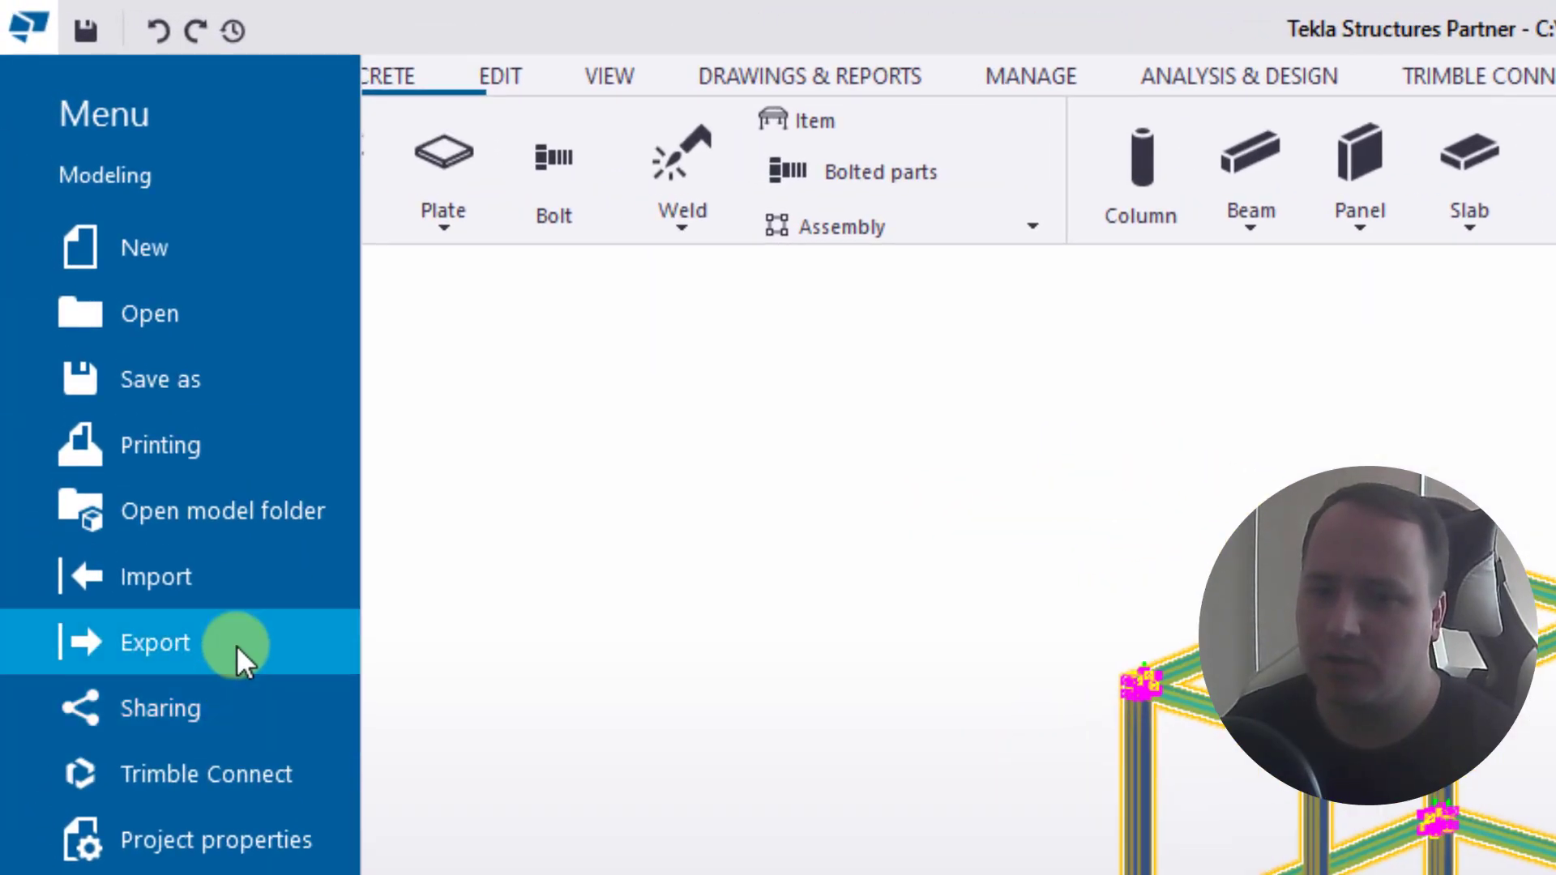
{"action": "left_click", "coordinate": [114, 348]}
{"action": "left_click", "coordinate": [733, 319]}
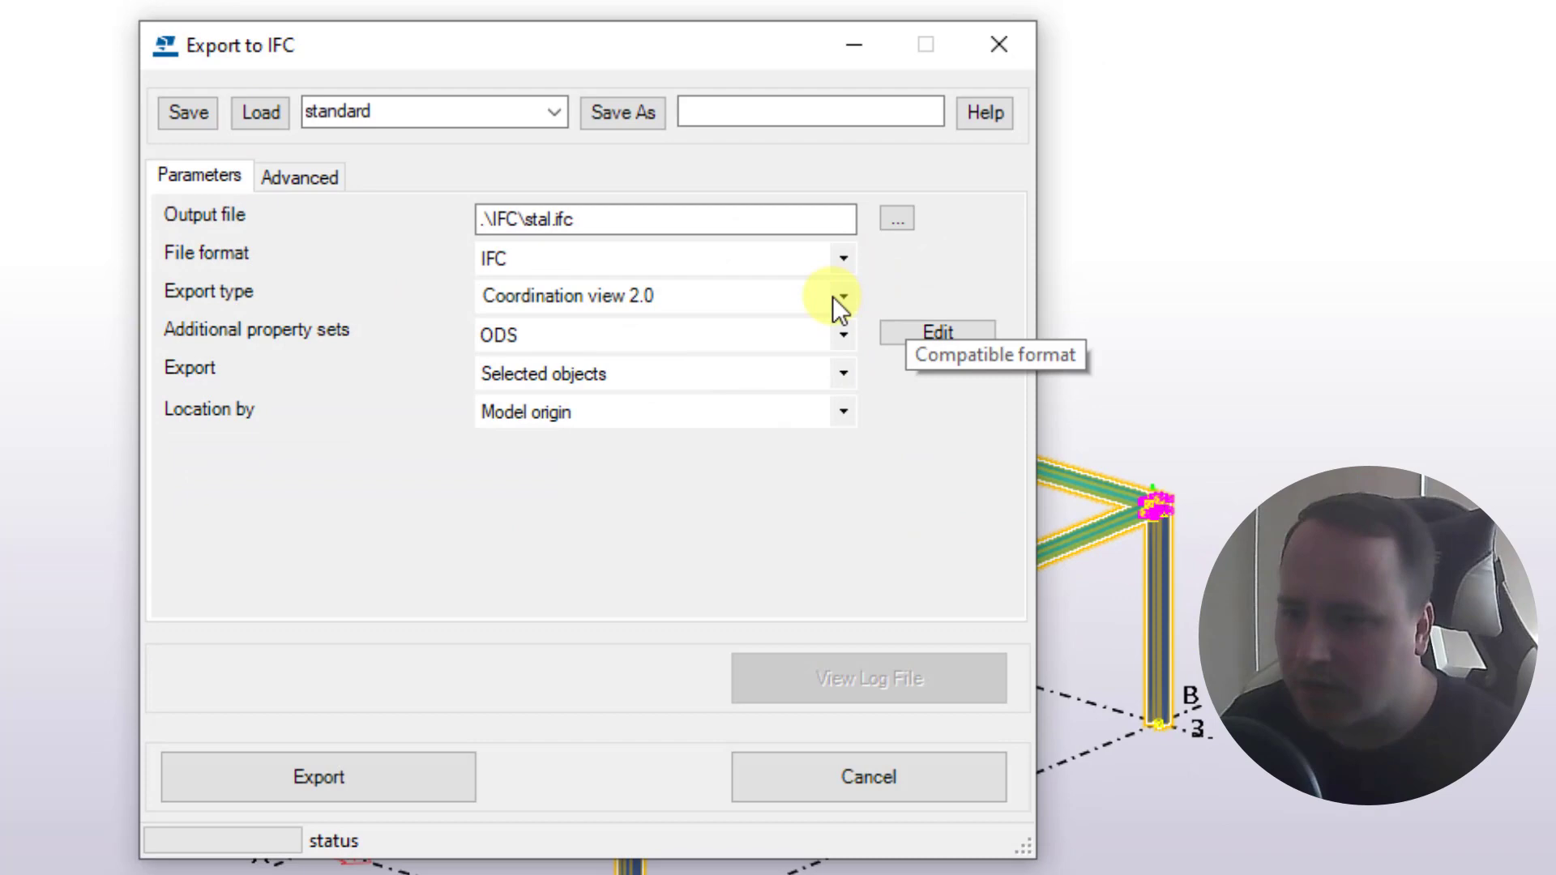
{"action": "left_click", "coordinate": [835, 297]}
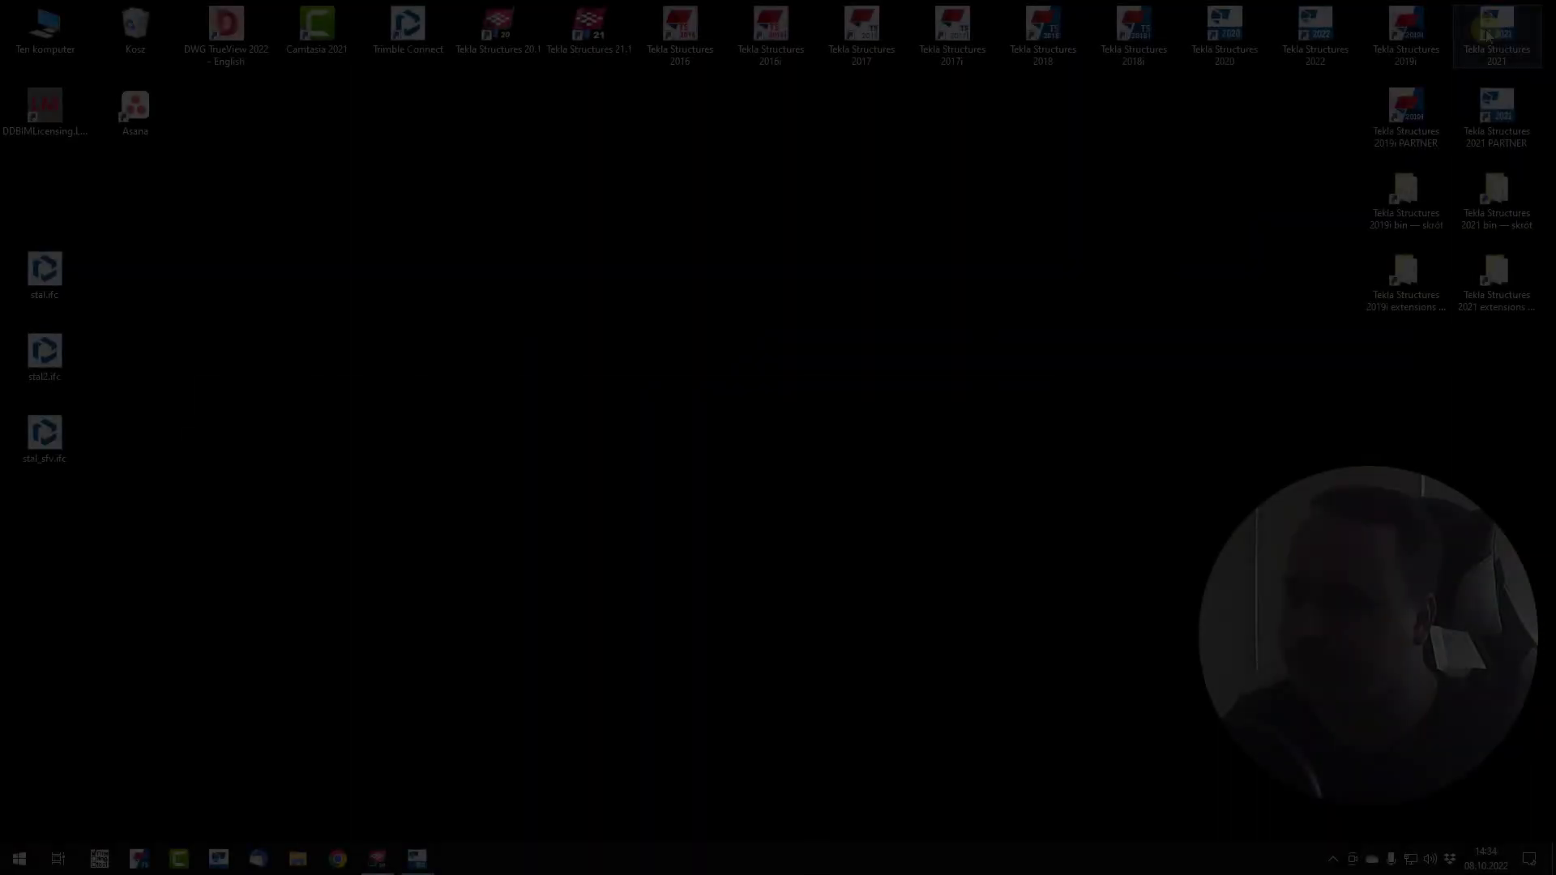
Step: In the older Tekla model, set the stal.ifc reference model to Visible
{"action": "left_click", "coordinate": [379, 859]}
{"action": "scroll", "coordinate": [628, 399], "scroll_direction": "down", "scroll_amount": 3}
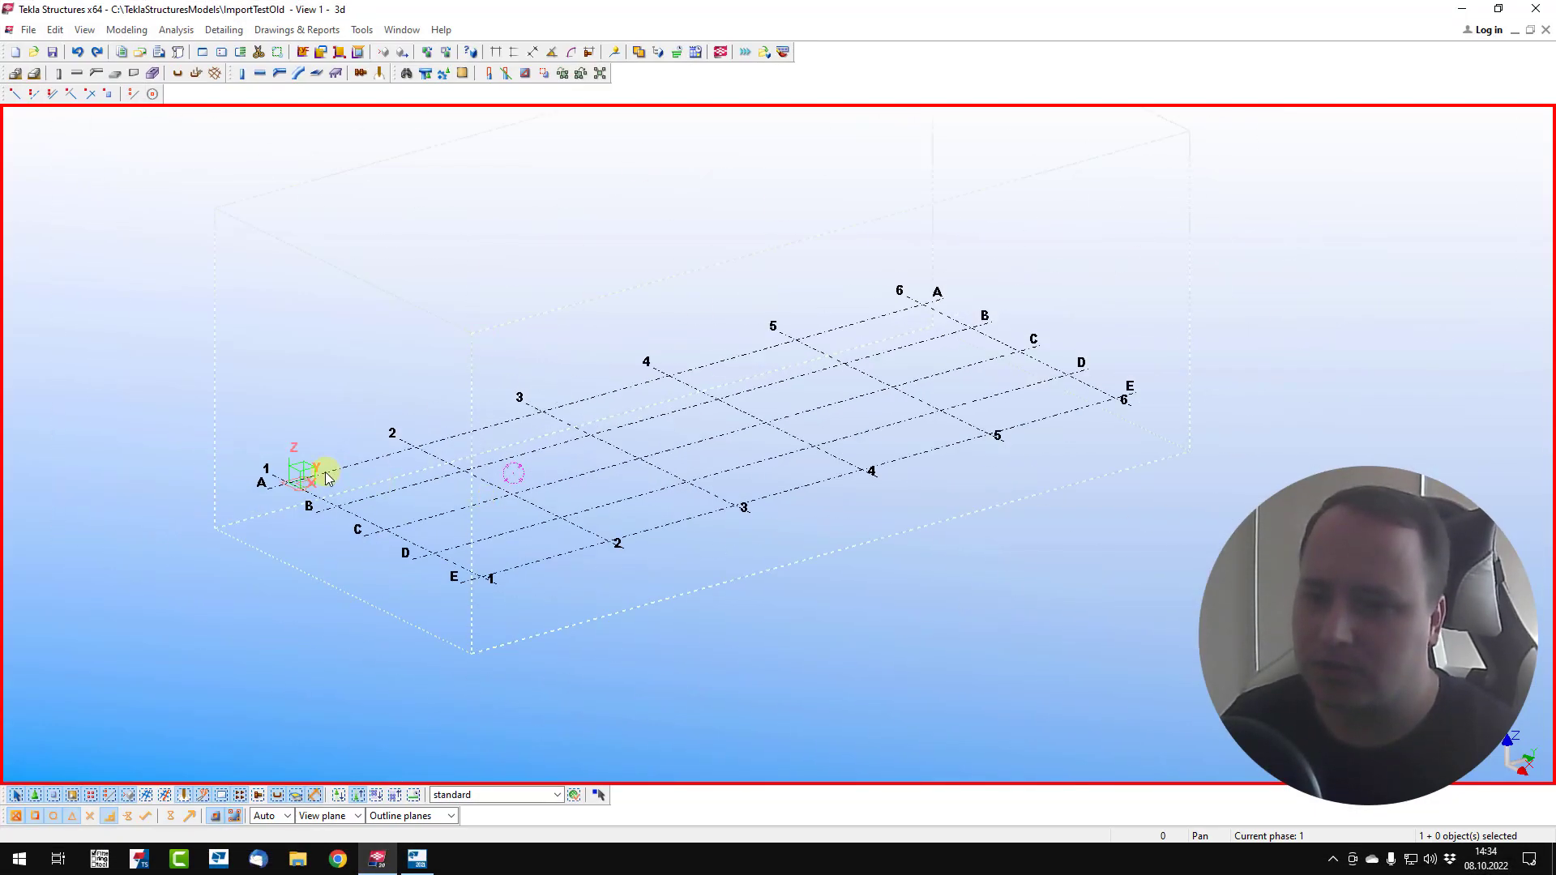
{"action": "left_click", "coordinate": [19, 32]}
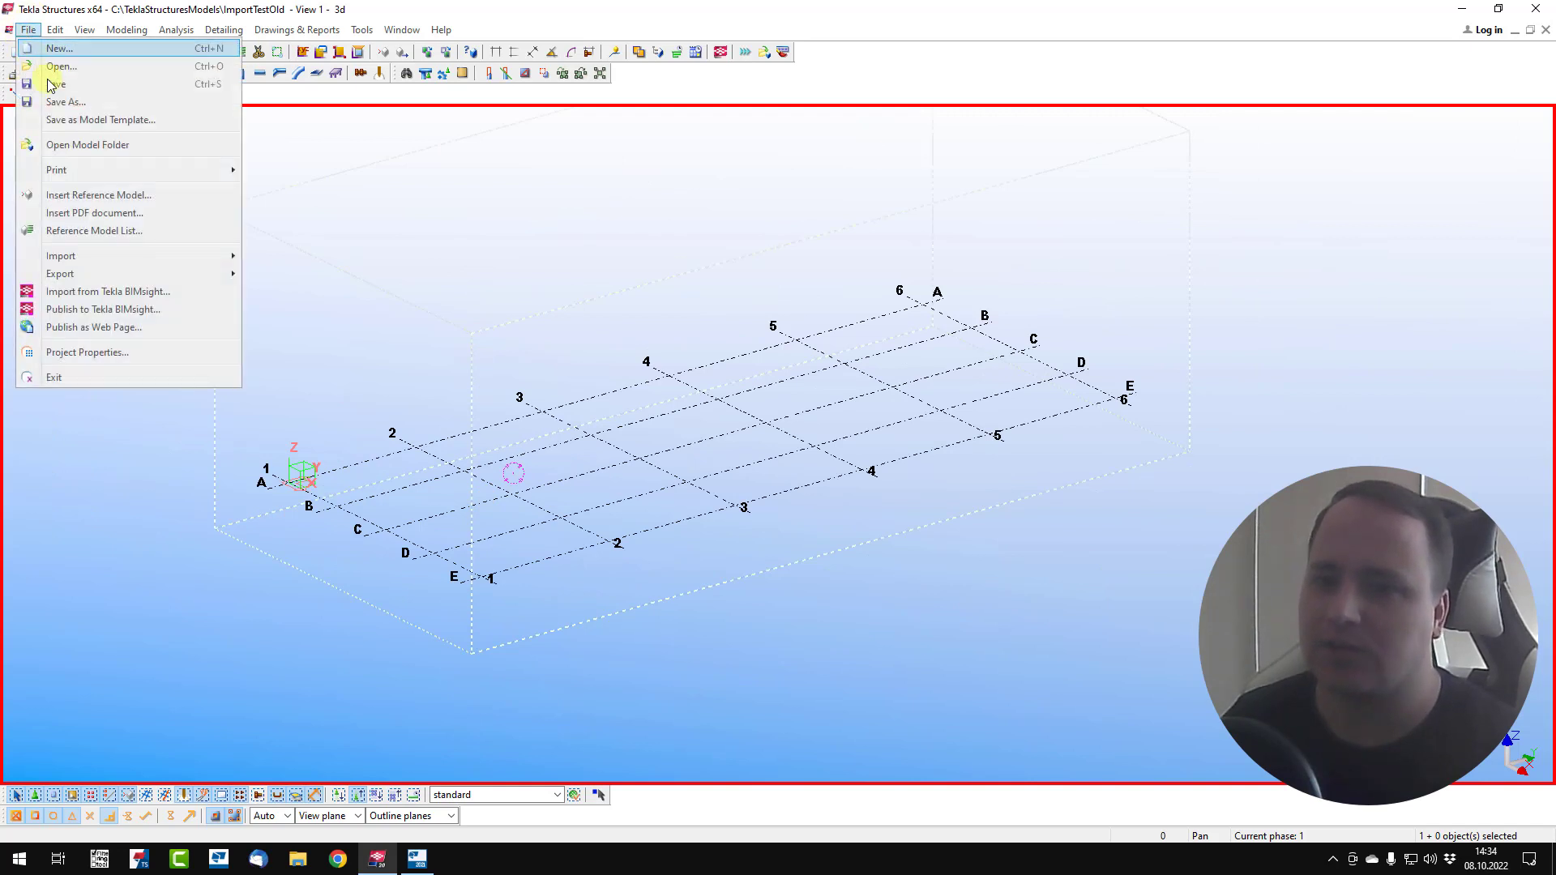
{"action": "left_click", "coordinate": [128, 229]}
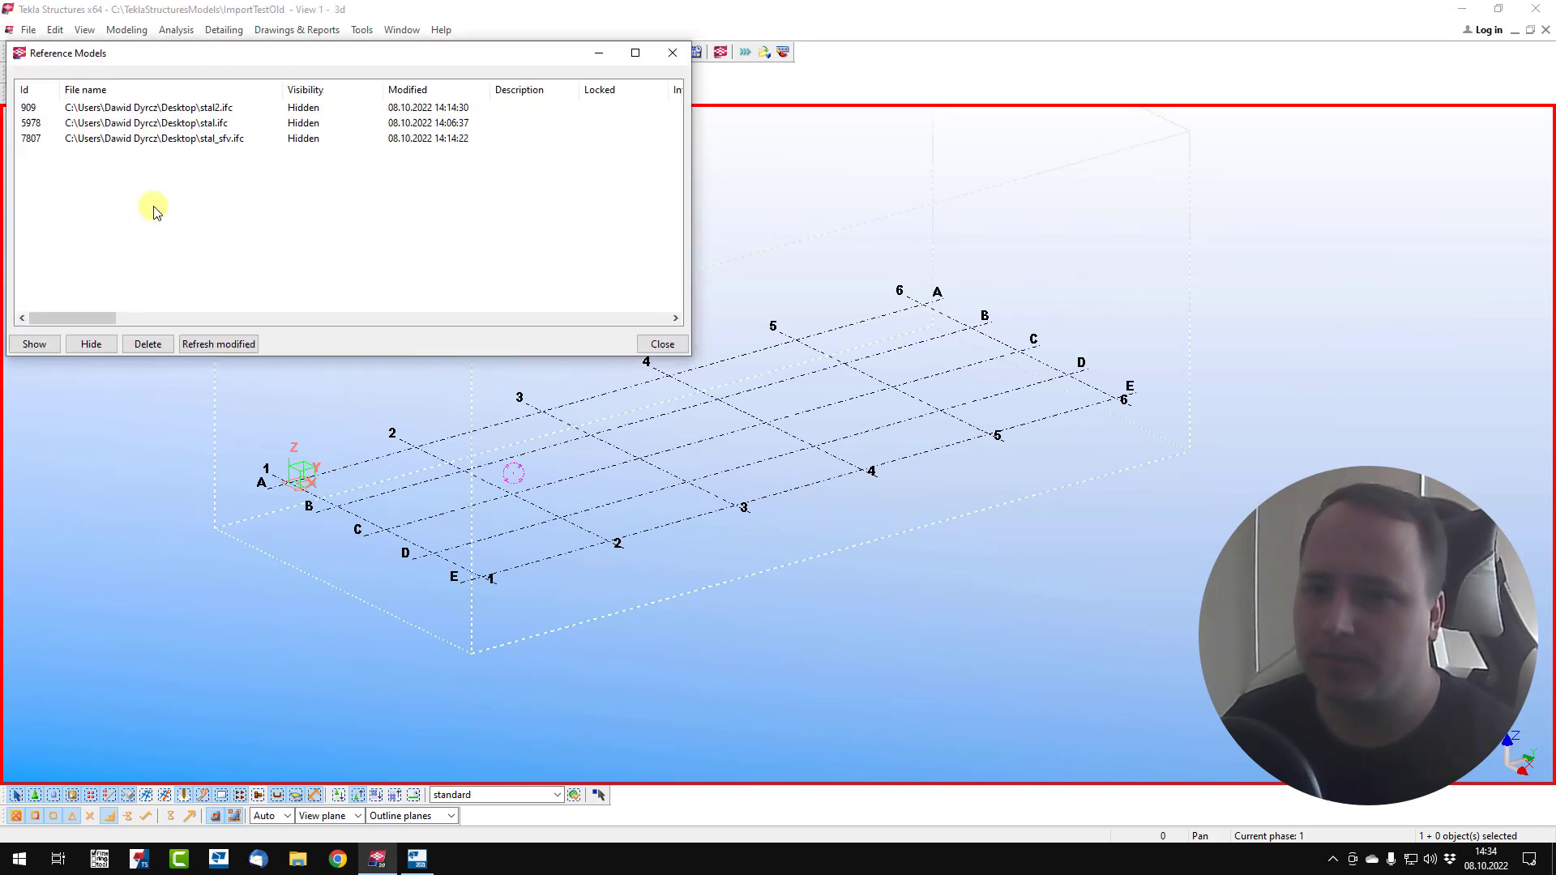
{"action": "left_click", "coordinate": [336, 128]}
{"action": "left_click", "coordinate": [336, 123]}
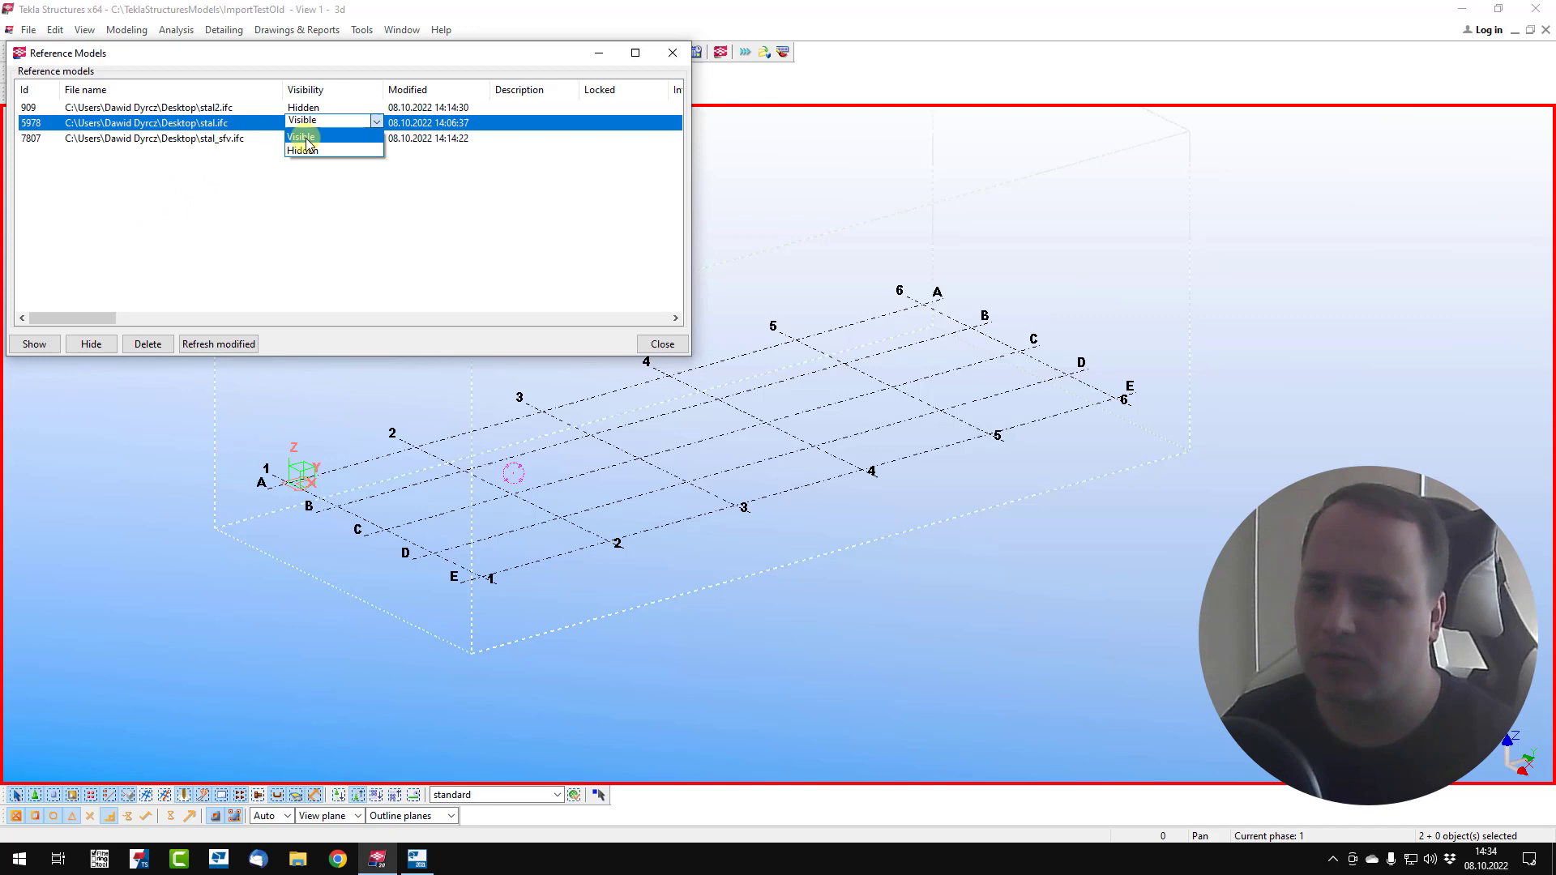
{"action": "left_click", "coordinate": [306, 138]}
{"action": "middle_click_drag", "start_coordinate": [516, 477], "coordinate": [624, 555]}
{"action": "left_click", "coordinate": [676, 345]}
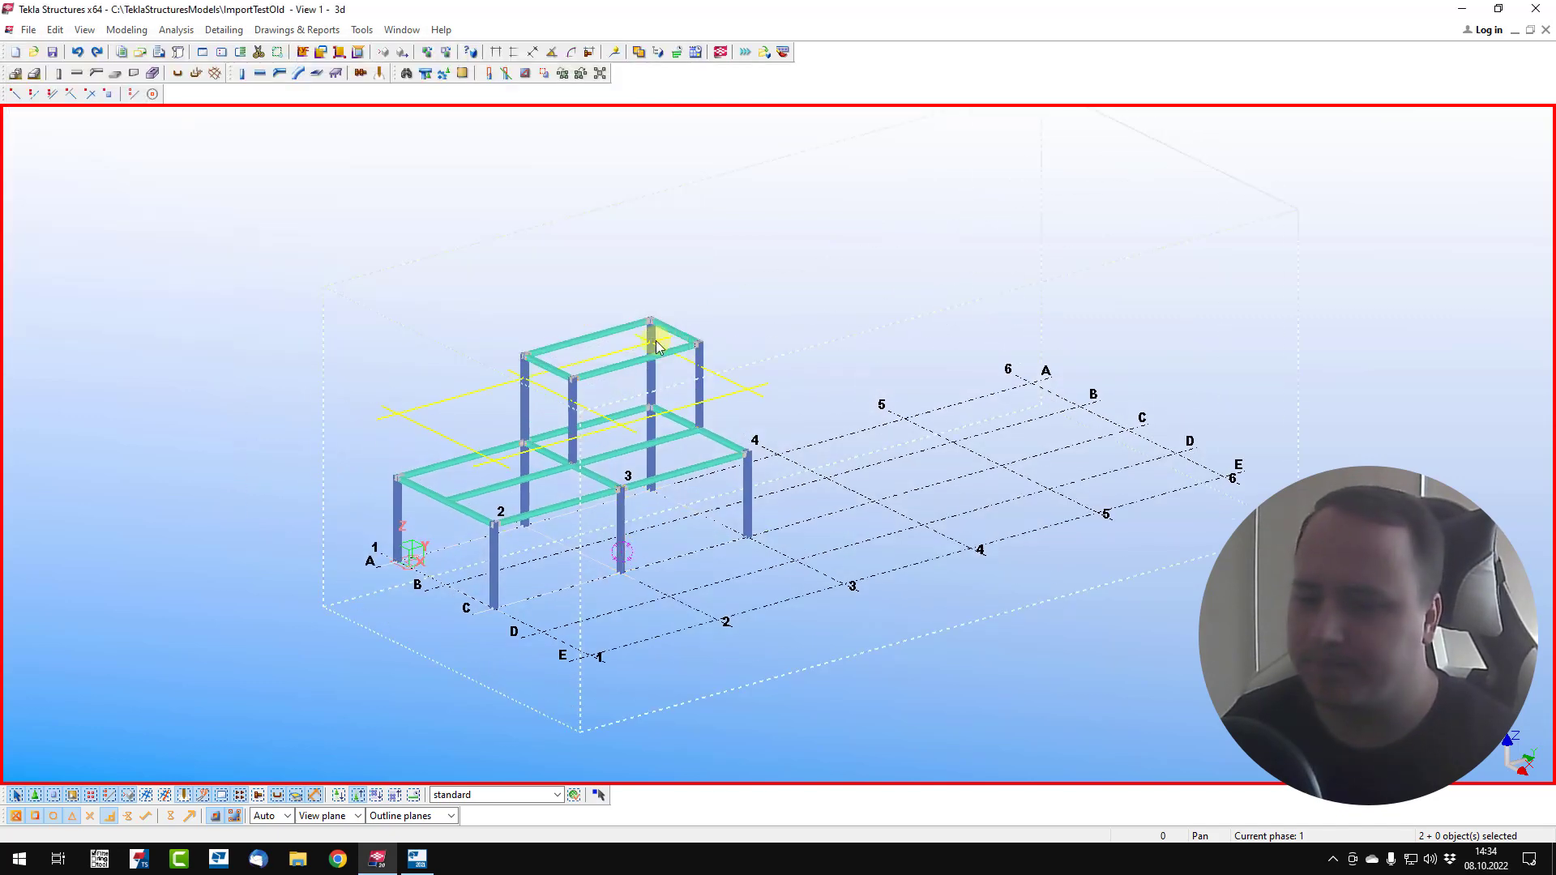
Step: Enable selecting objects in components and area-select the 155 stal.ifc reference objects
{"action": "scroll", "coordinate": [649, 292], "scroll_direction": "up", "scroll_amount": 2}
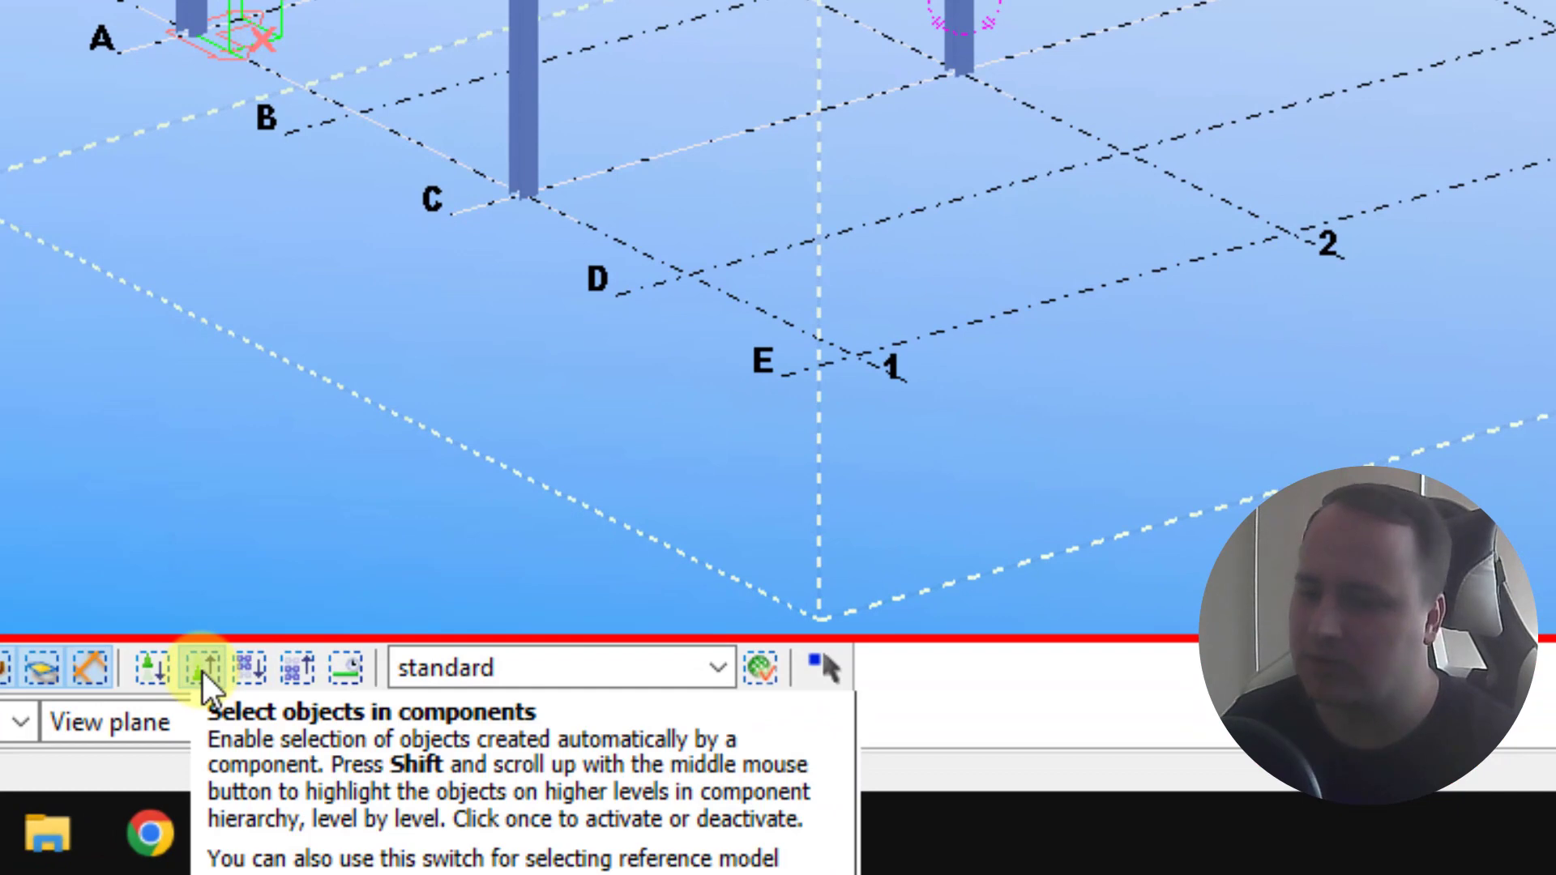
{"action": "left_click", "coordinate": [204, 671]}
{"action": "scroll", "coordinate": [347, 503], "scroll_direction": "down", "scroll_amount": 2}
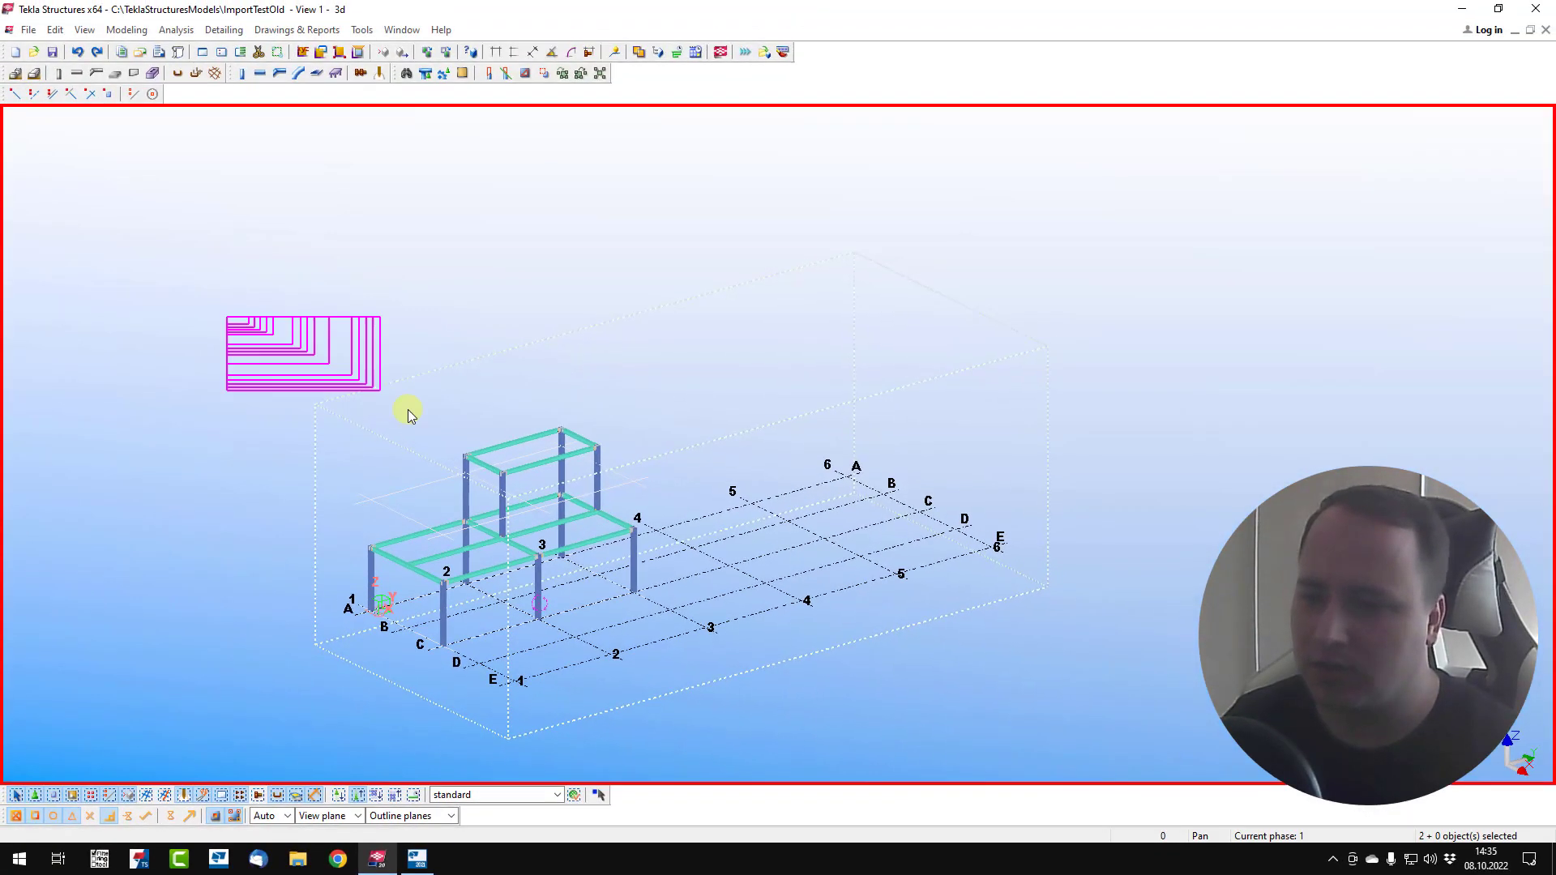
{"action": "left_click_drag", "start_coordinate": [408, 415], "coordinate": [784, 751]}
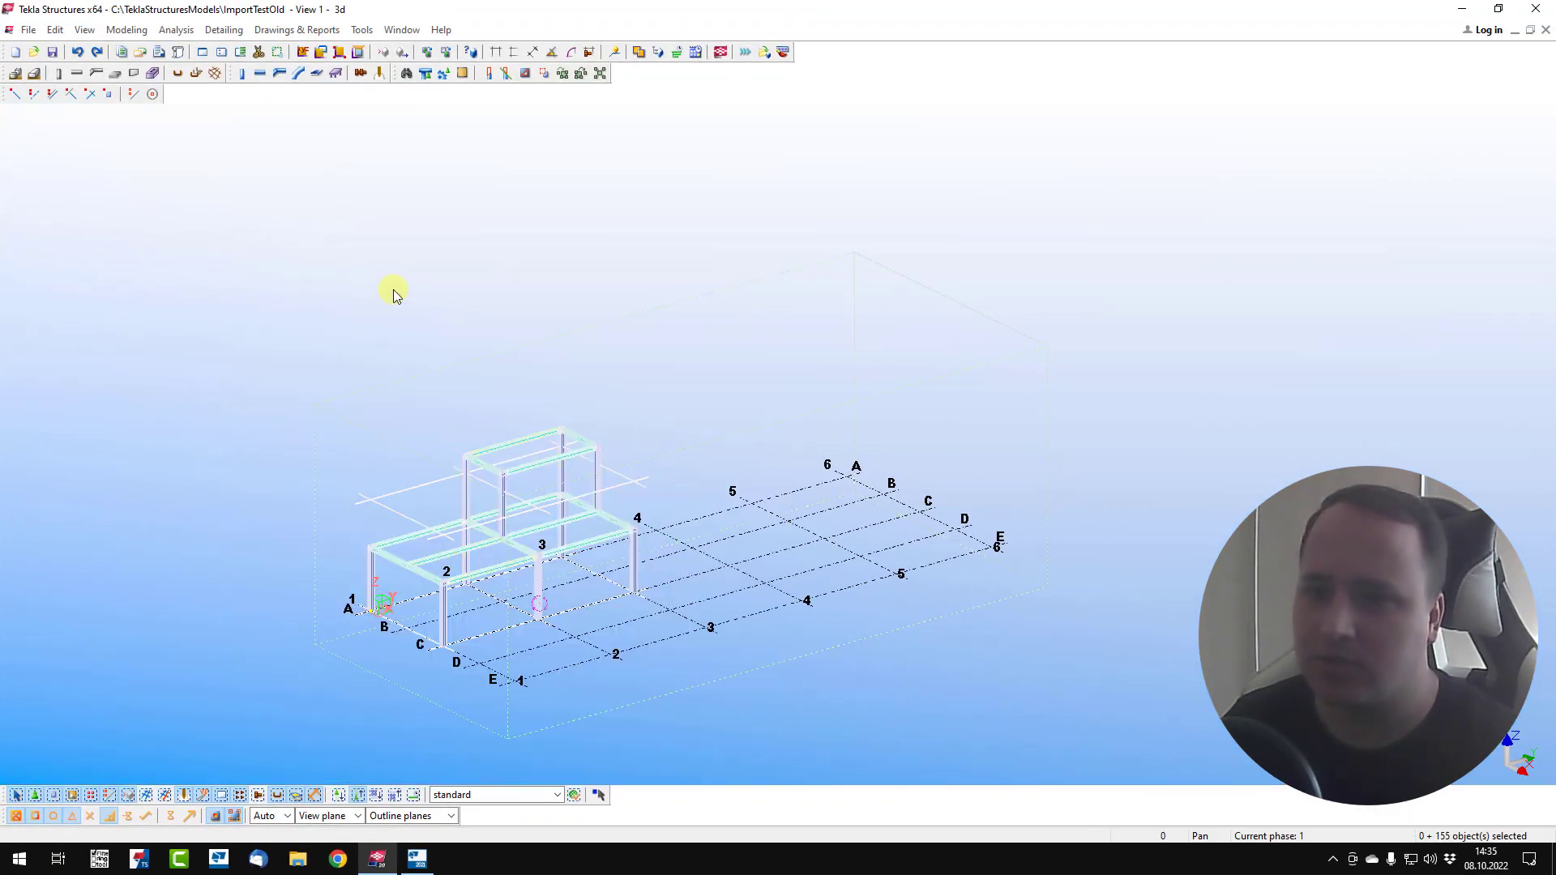
Step: Convert the selected IFC objects into native HEA200 beams and BL10*116 plates, closing the report
{"action": "left_click", "coordinate": [363, 30]}
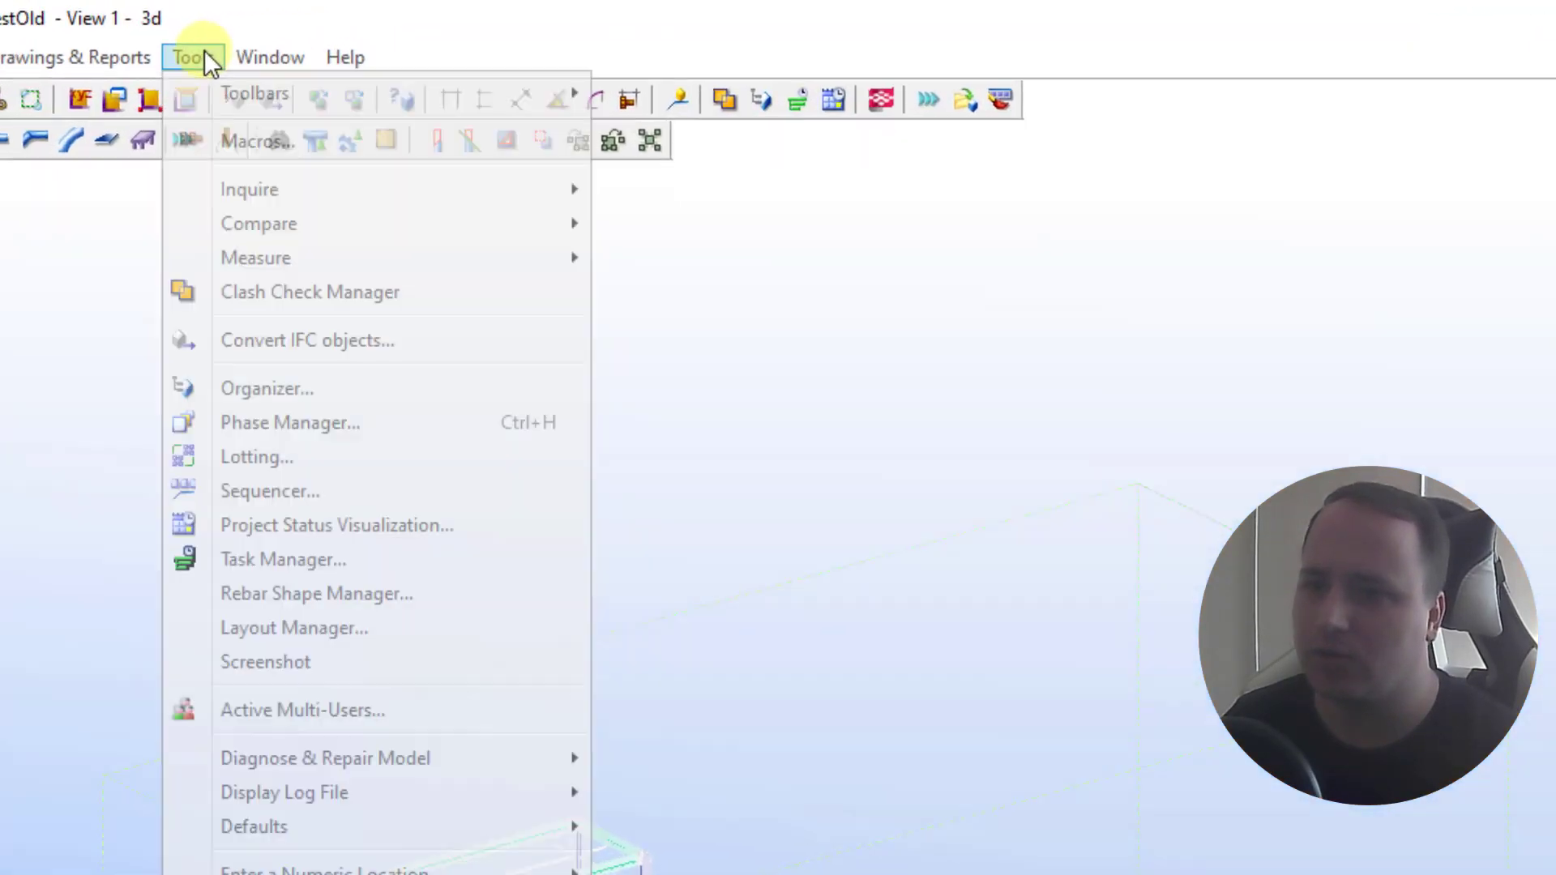
{"action": "mouse_move", "coordinate": [118, 68]}
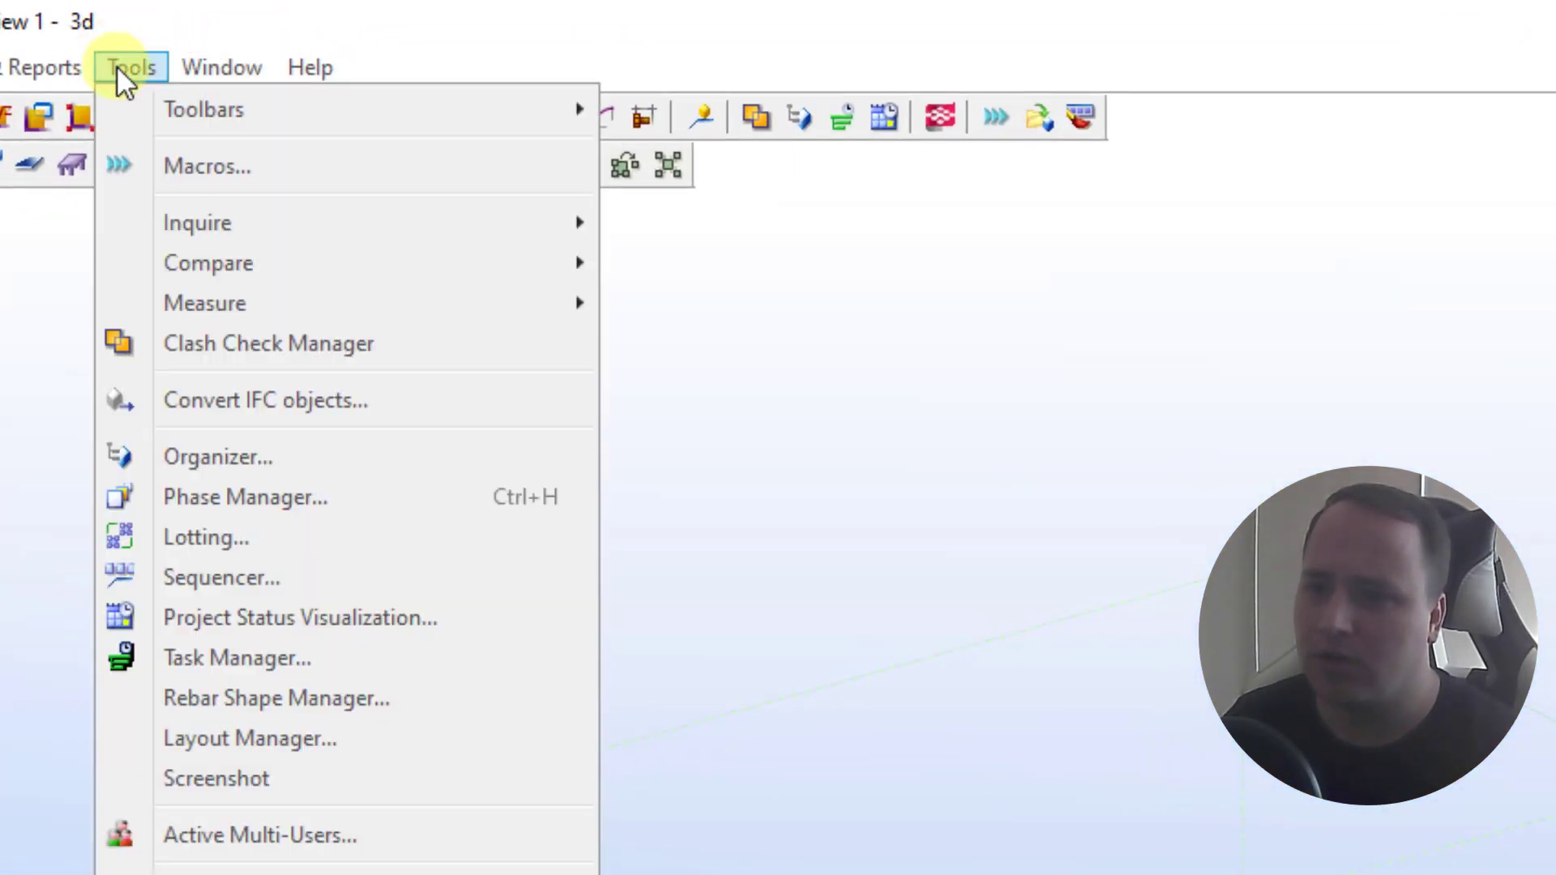
{"action": "left_click", "coordinate": [357, 402]}
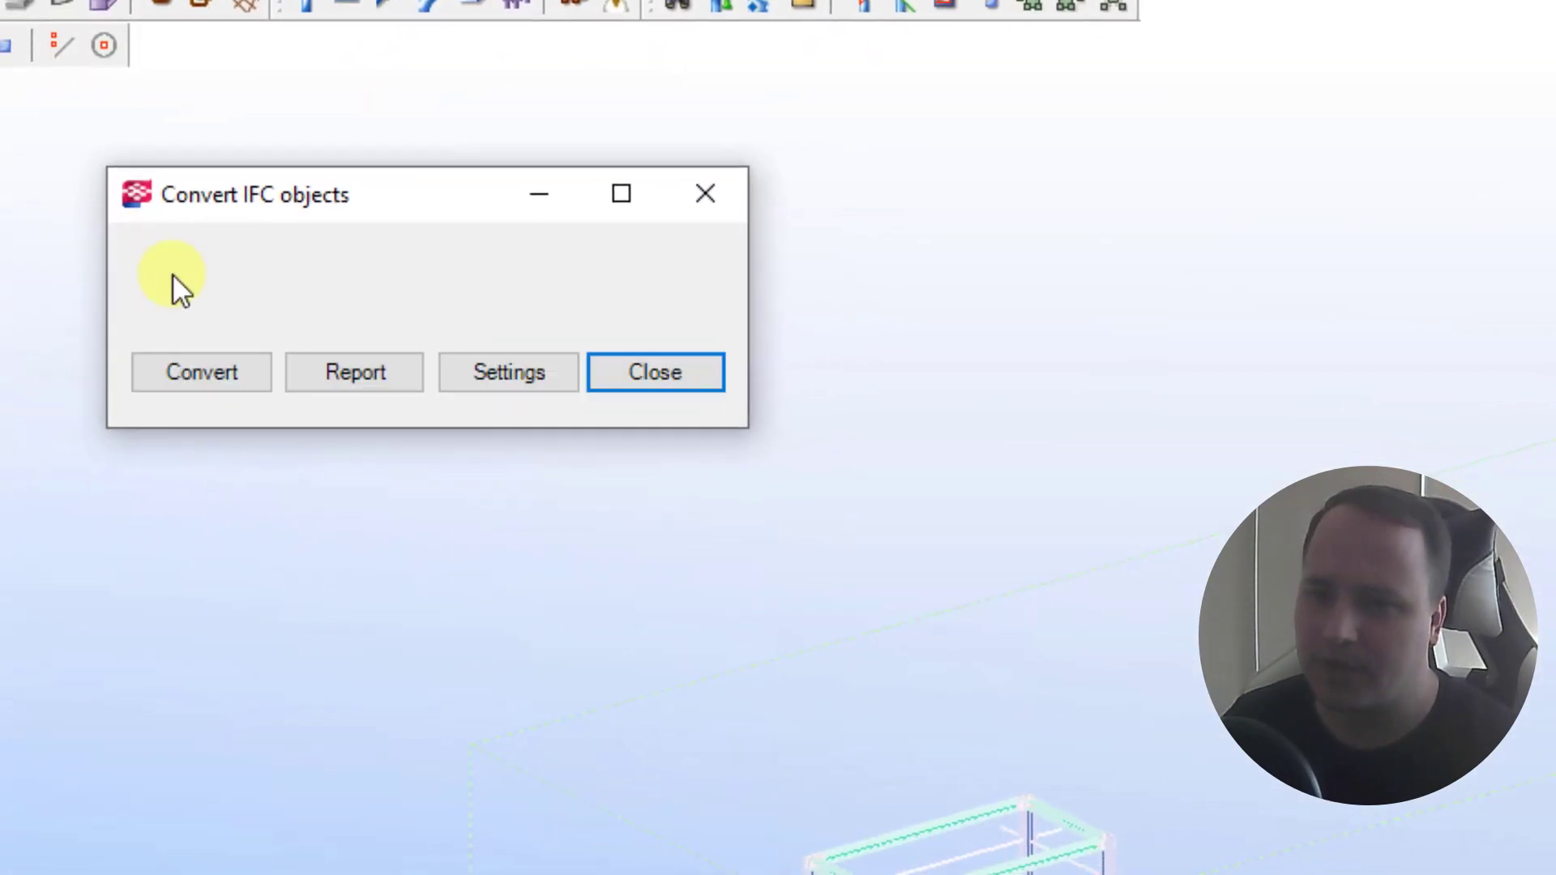
{"action": "left_click", "coordinate": [194, 366]}
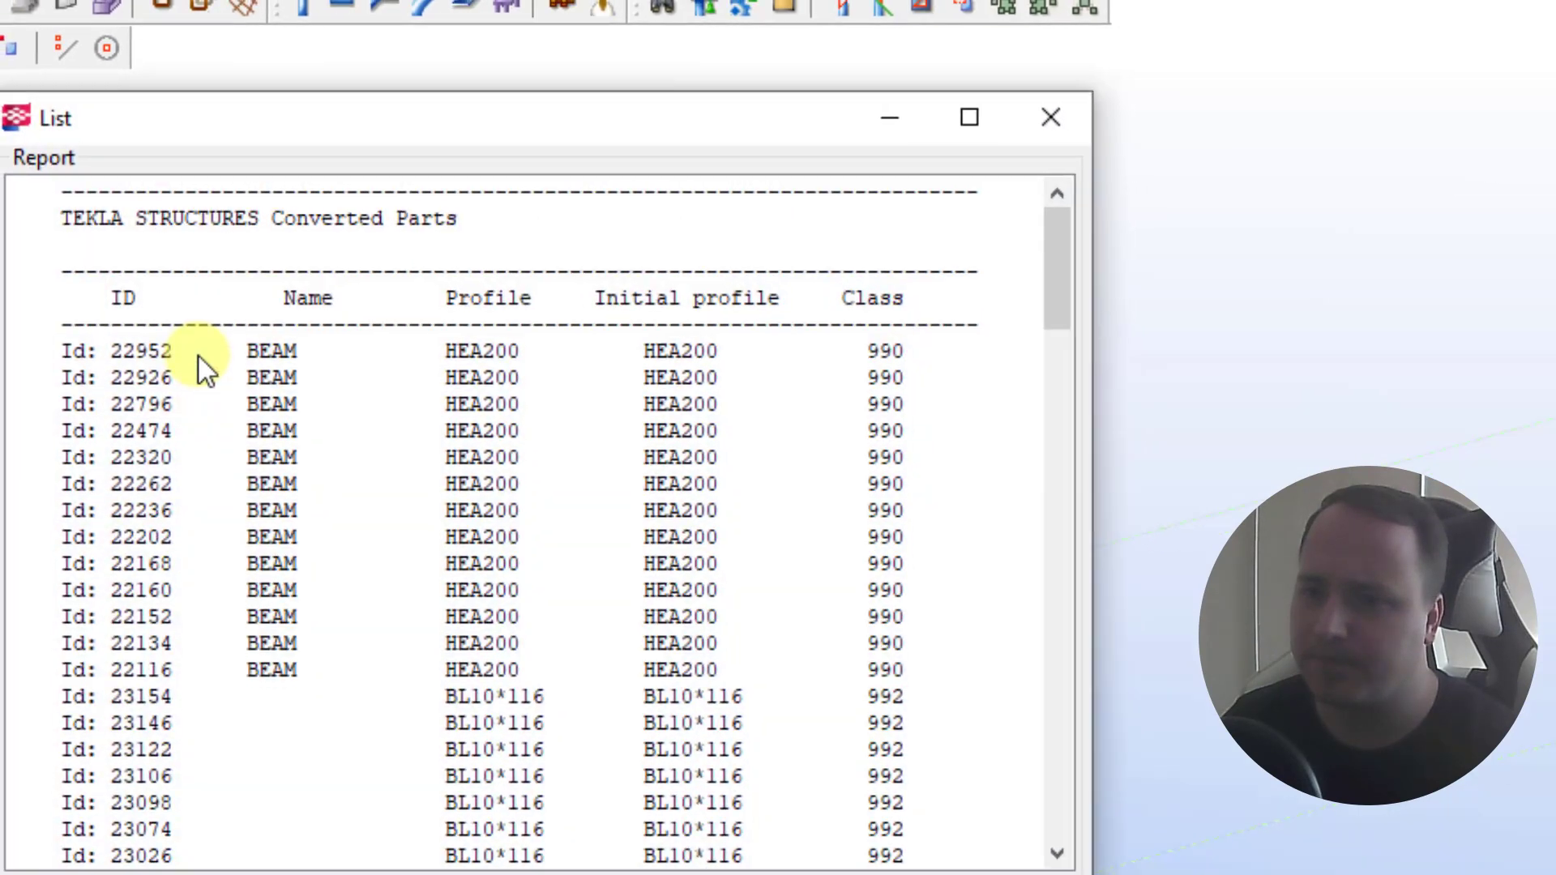
{"action": "left_click", "coordinate": [124, 492]}
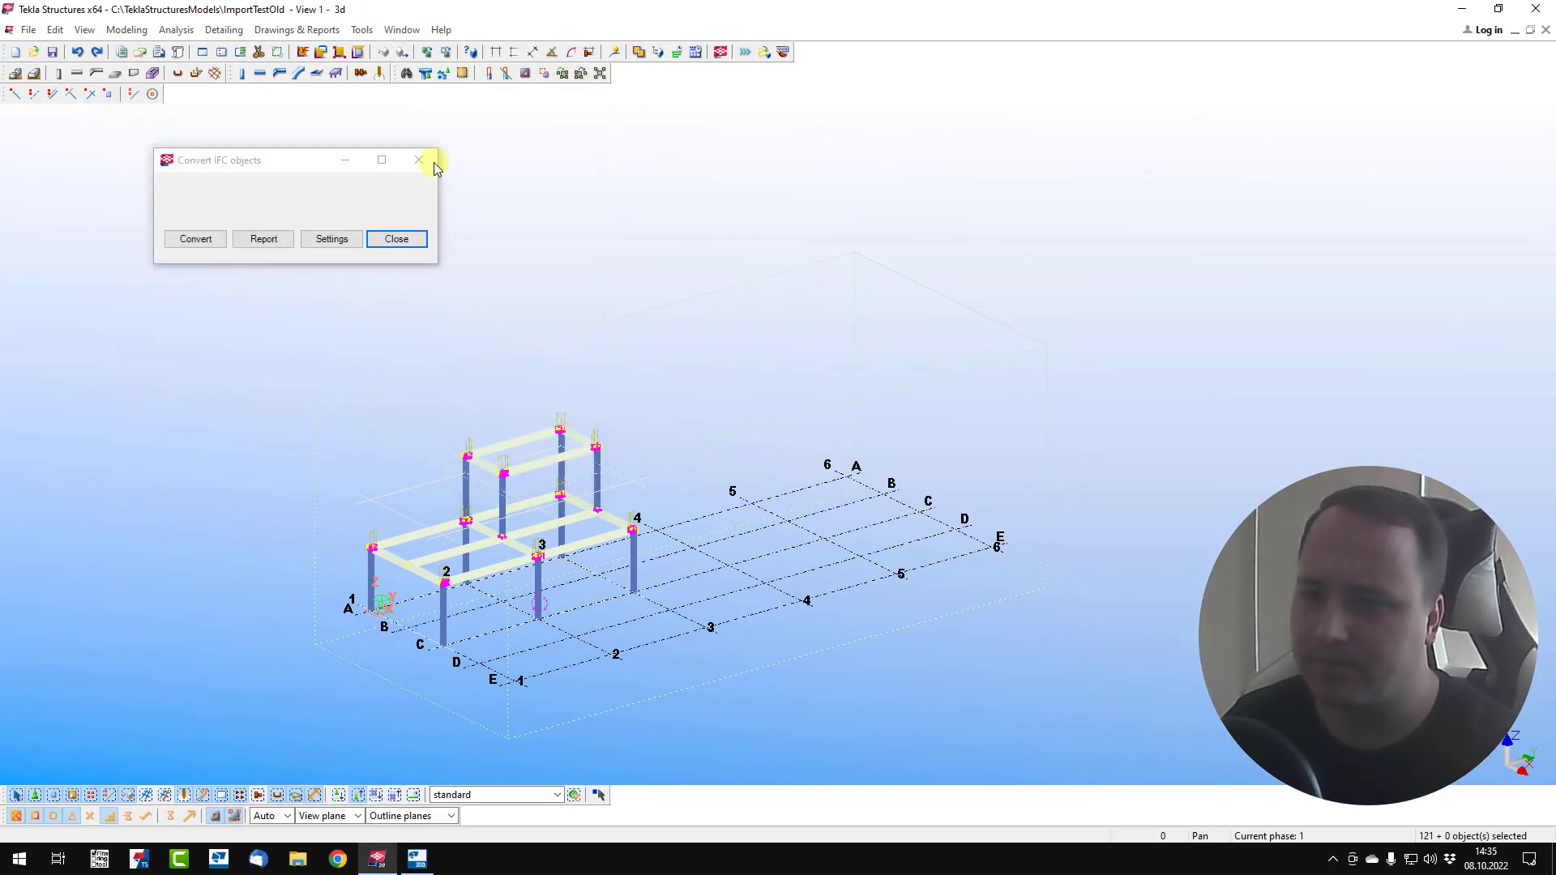
Step: Close the conversion dialog, clear the selection, and set stal.ifc to Hidden in the reference list
{"action": "left_click", "coordinate": [419, 160]}
{"action": "left_click", "coordinate": [247, 337]}
{"action": "left_click", "coordinate": [31, 30]}
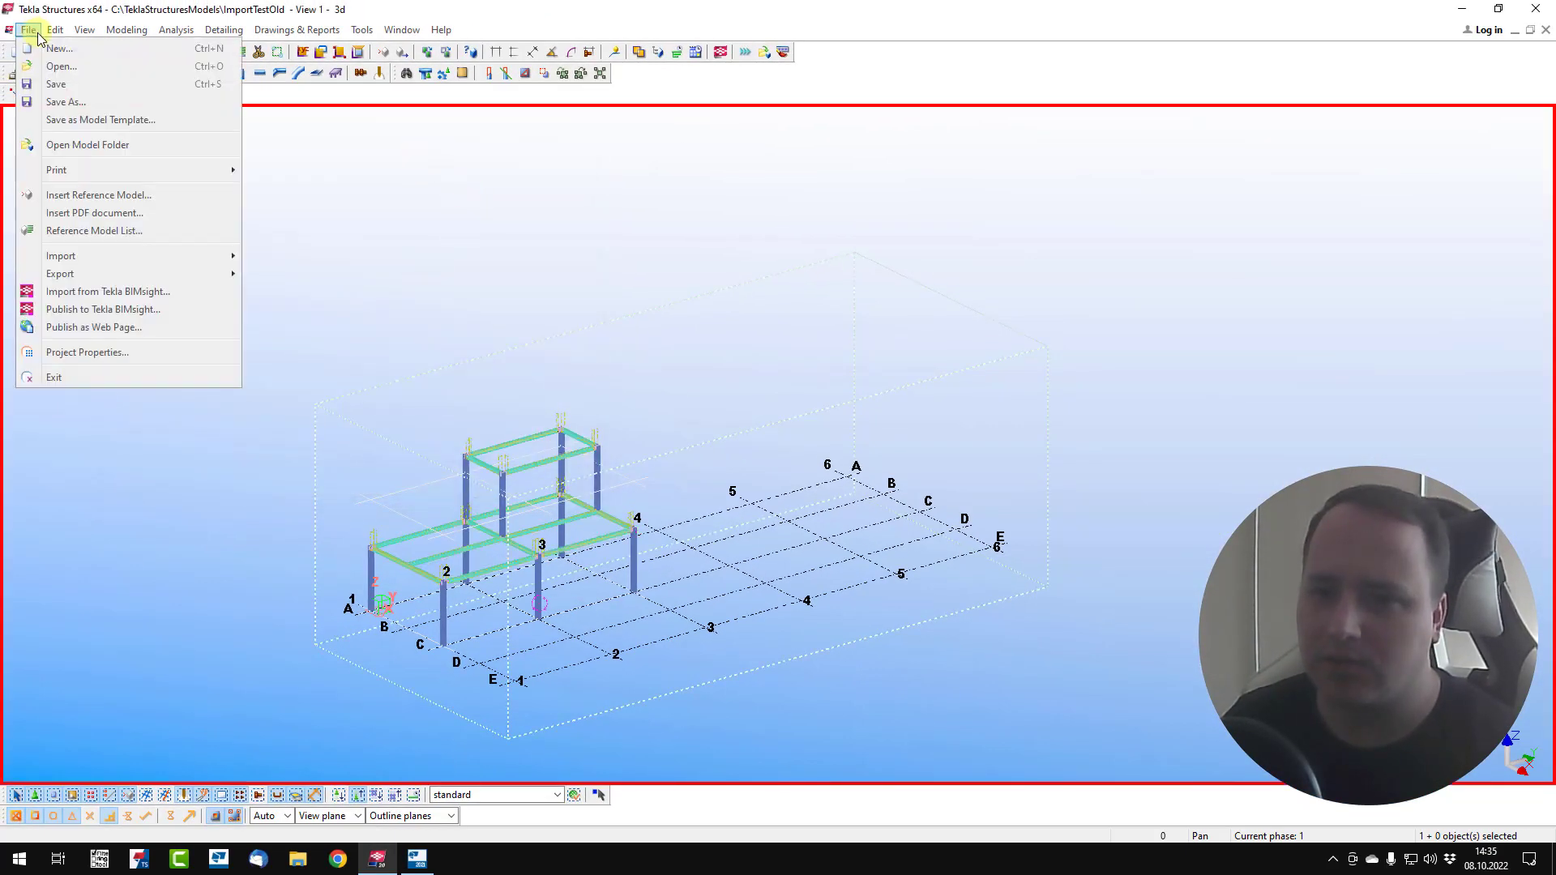
{"action": "left_click", "coordinate": [29, 30]}
{"action": "left_click", "coordinate": [29, 30]}
{"action": "left_click", "coordinate": [93, 231]}
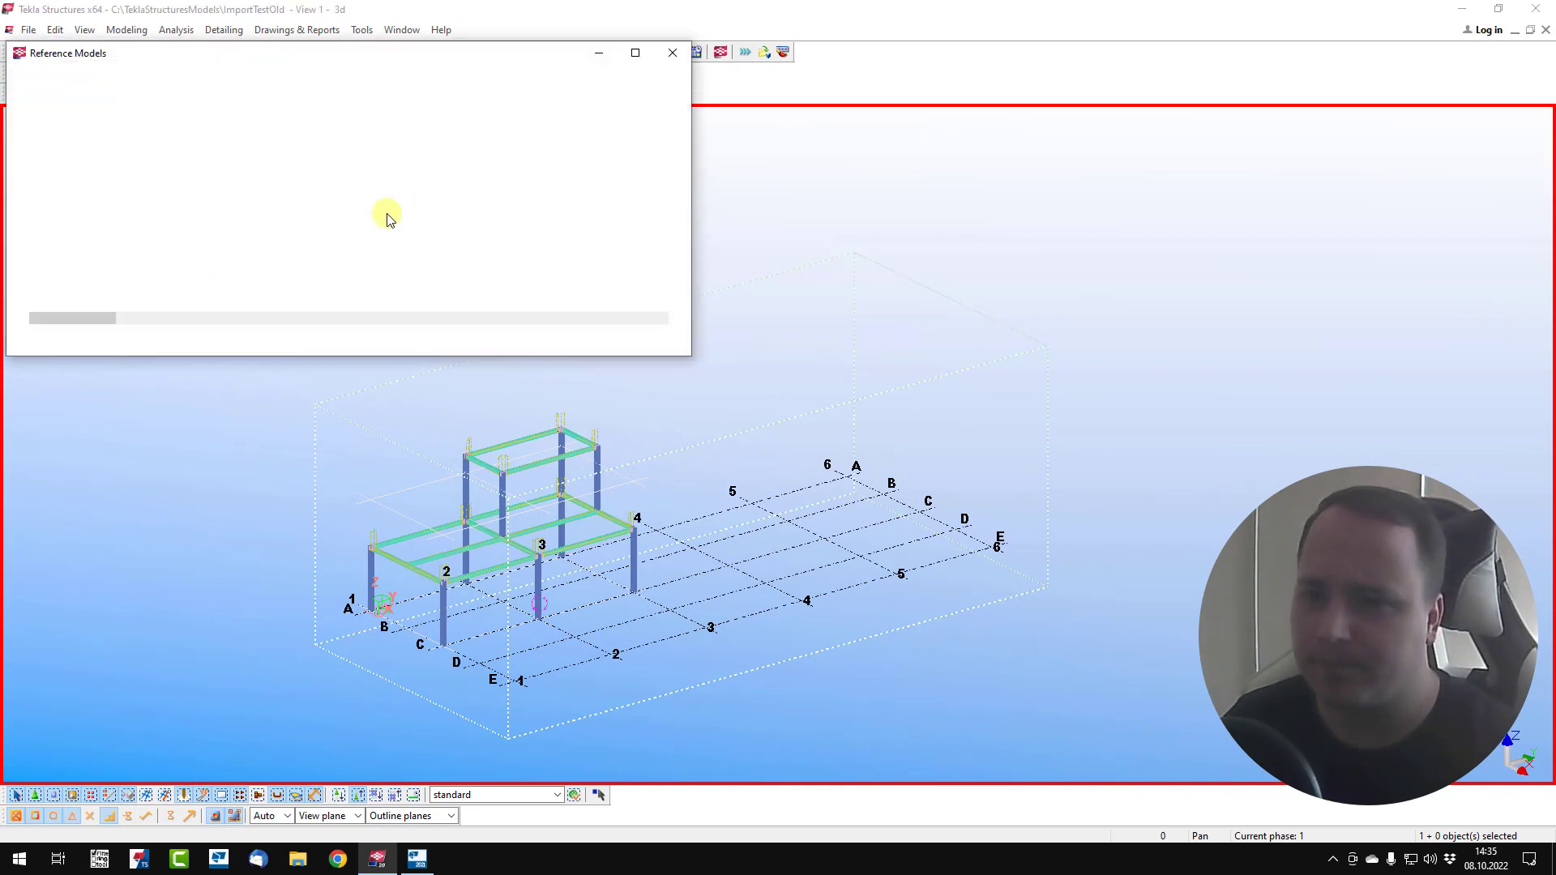
{"action": "left_click", "coordinate": [329, 122]}
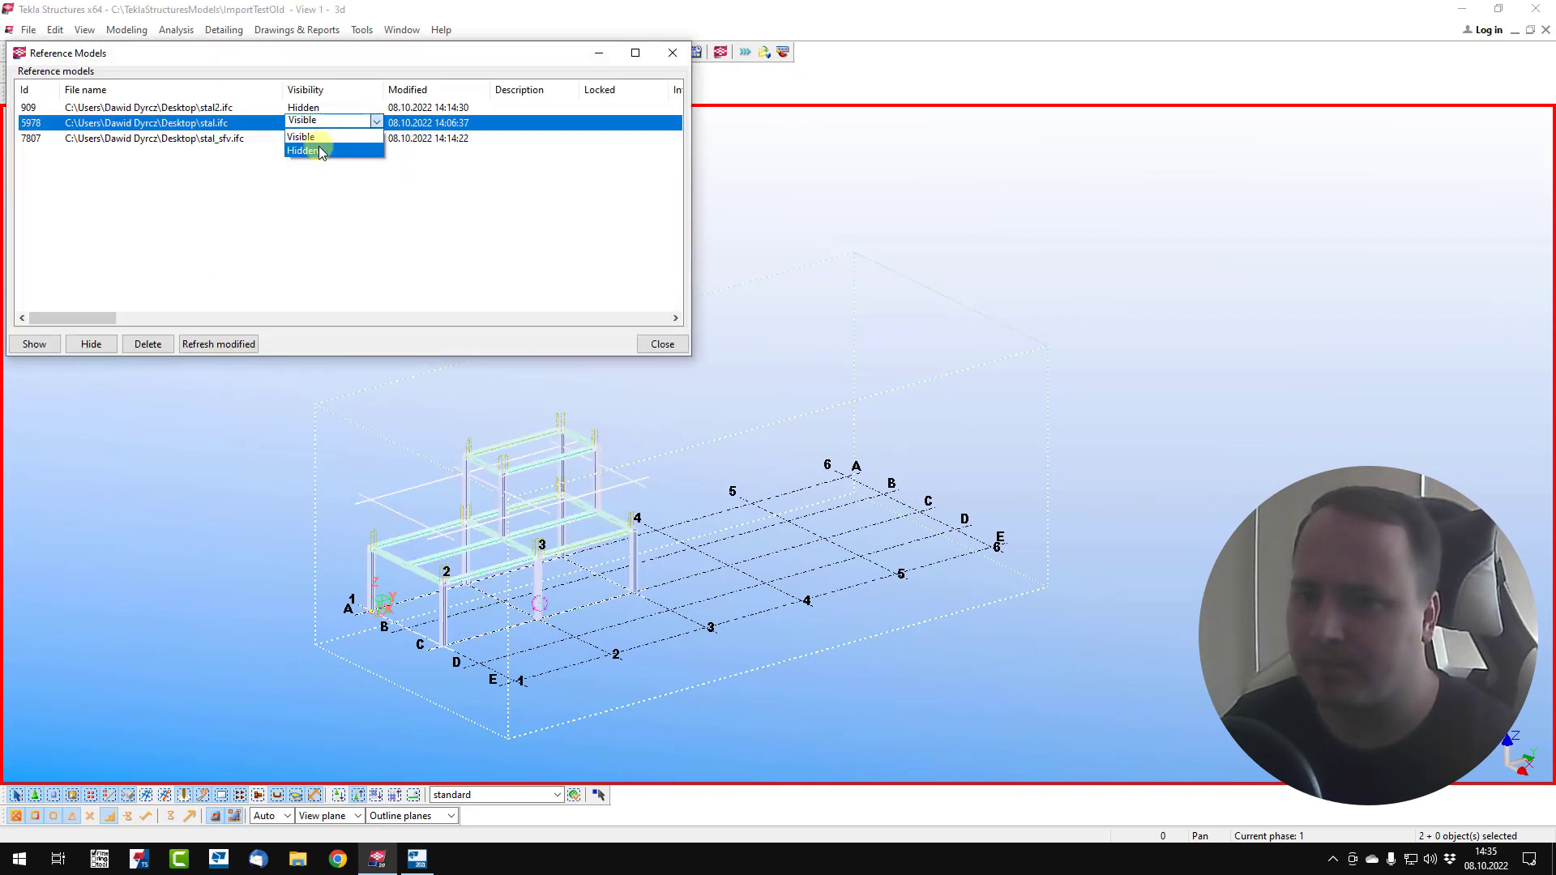
{"action": "left_click", "coordinate": [320, 149]}
{"action": "left_click", "coordinate": [662, 345]}
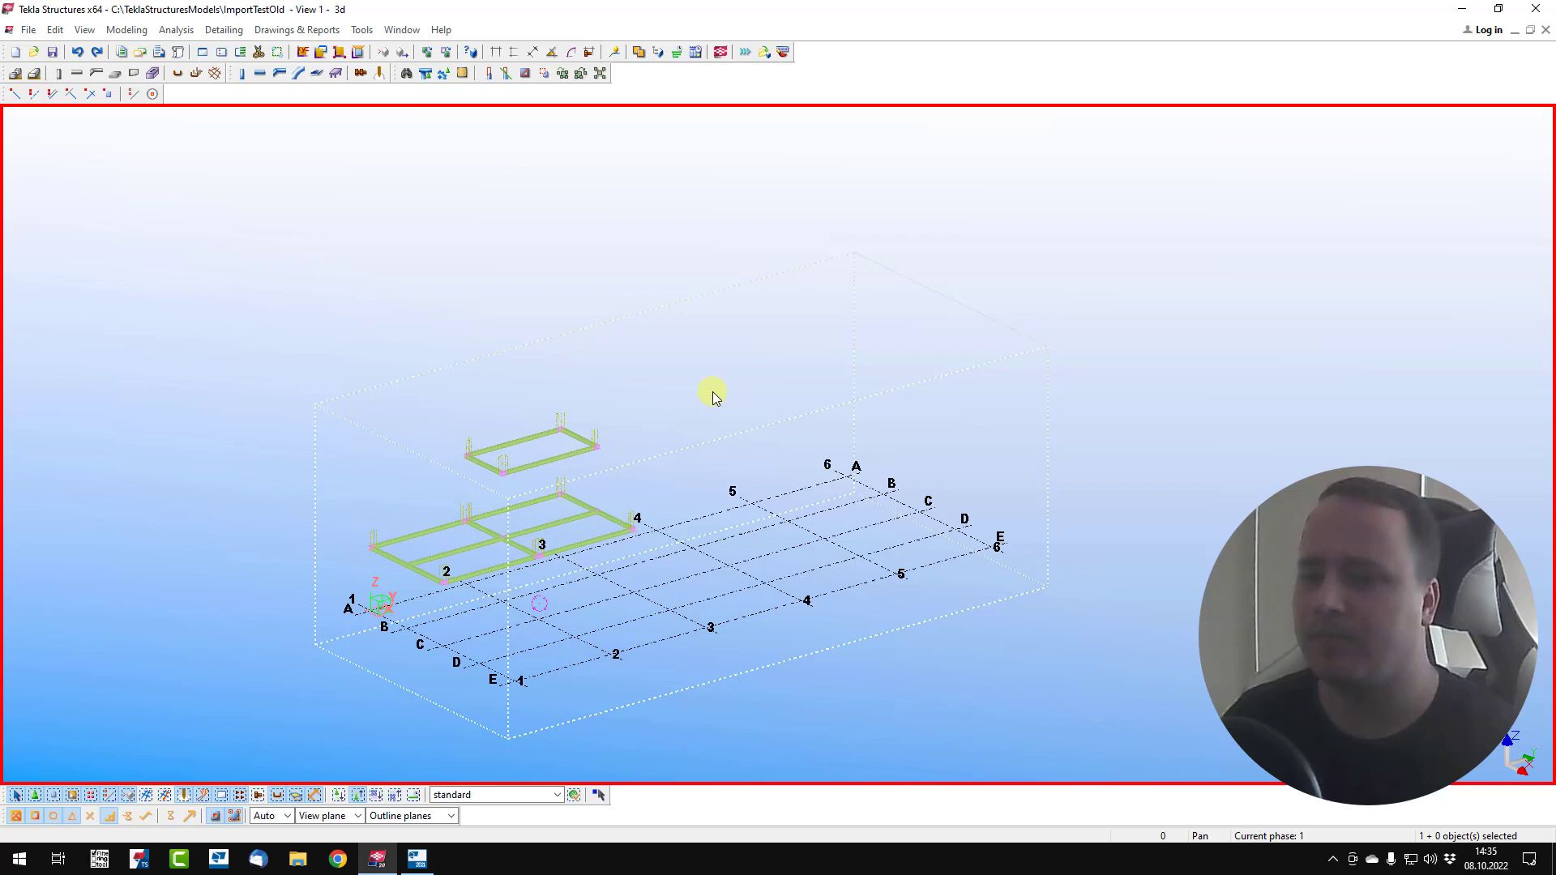
Step: Zoom and orbit around the corner connection to inspect the converted beams and plates
{"action": "scroll", "coordinate": [712, 392], "scroll_direction": "up", "scroll_amount": 3}
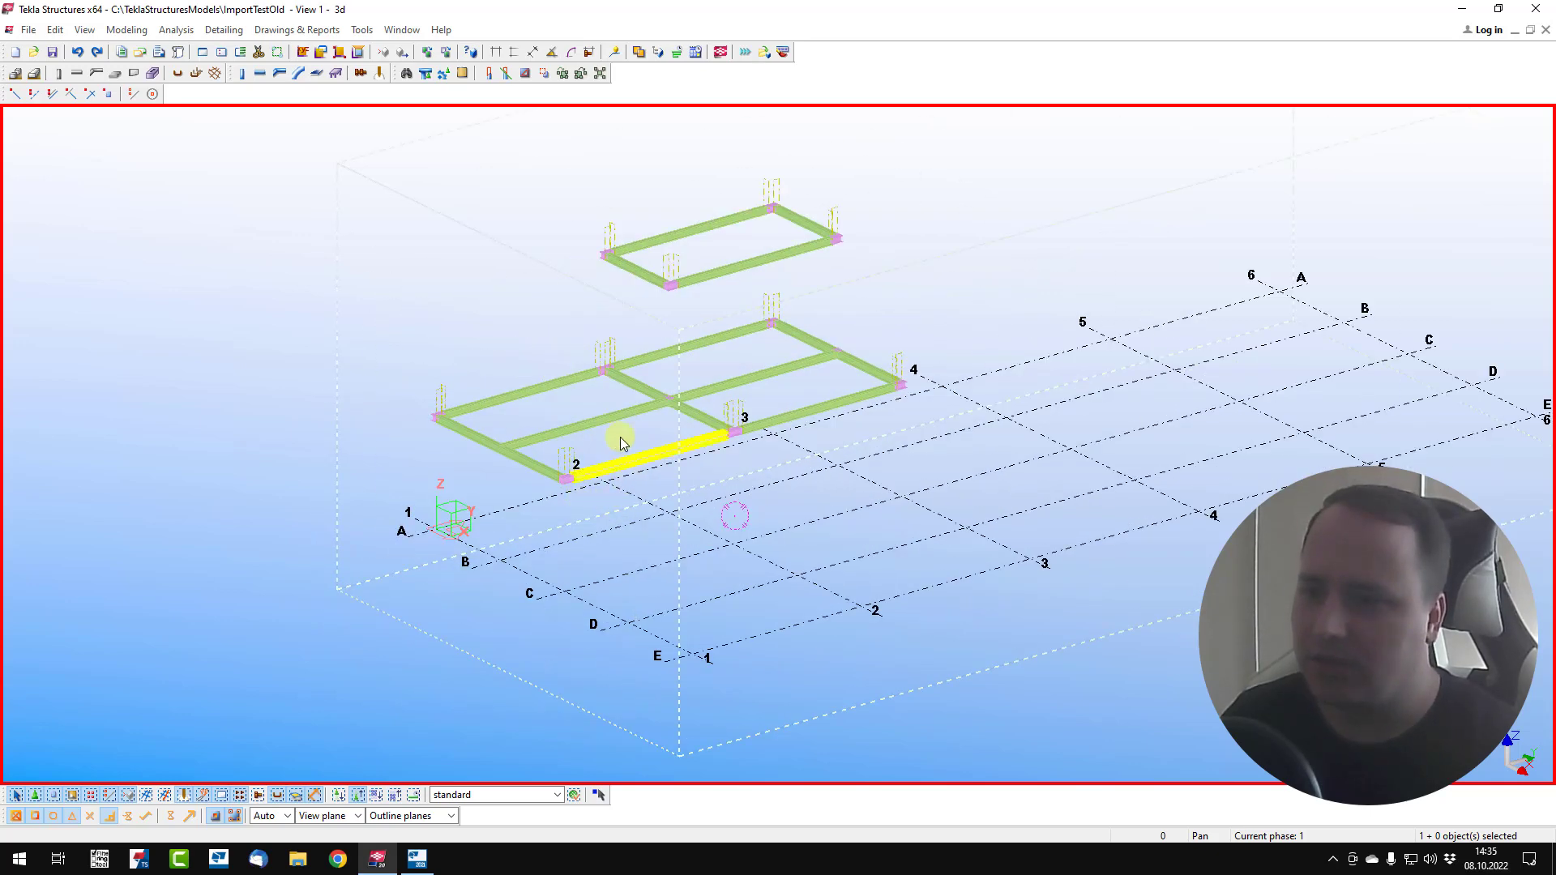
{"action": "scroll", "coordinate": [573, 503], "scroll_direction": "up", "scroll_amount": 10}
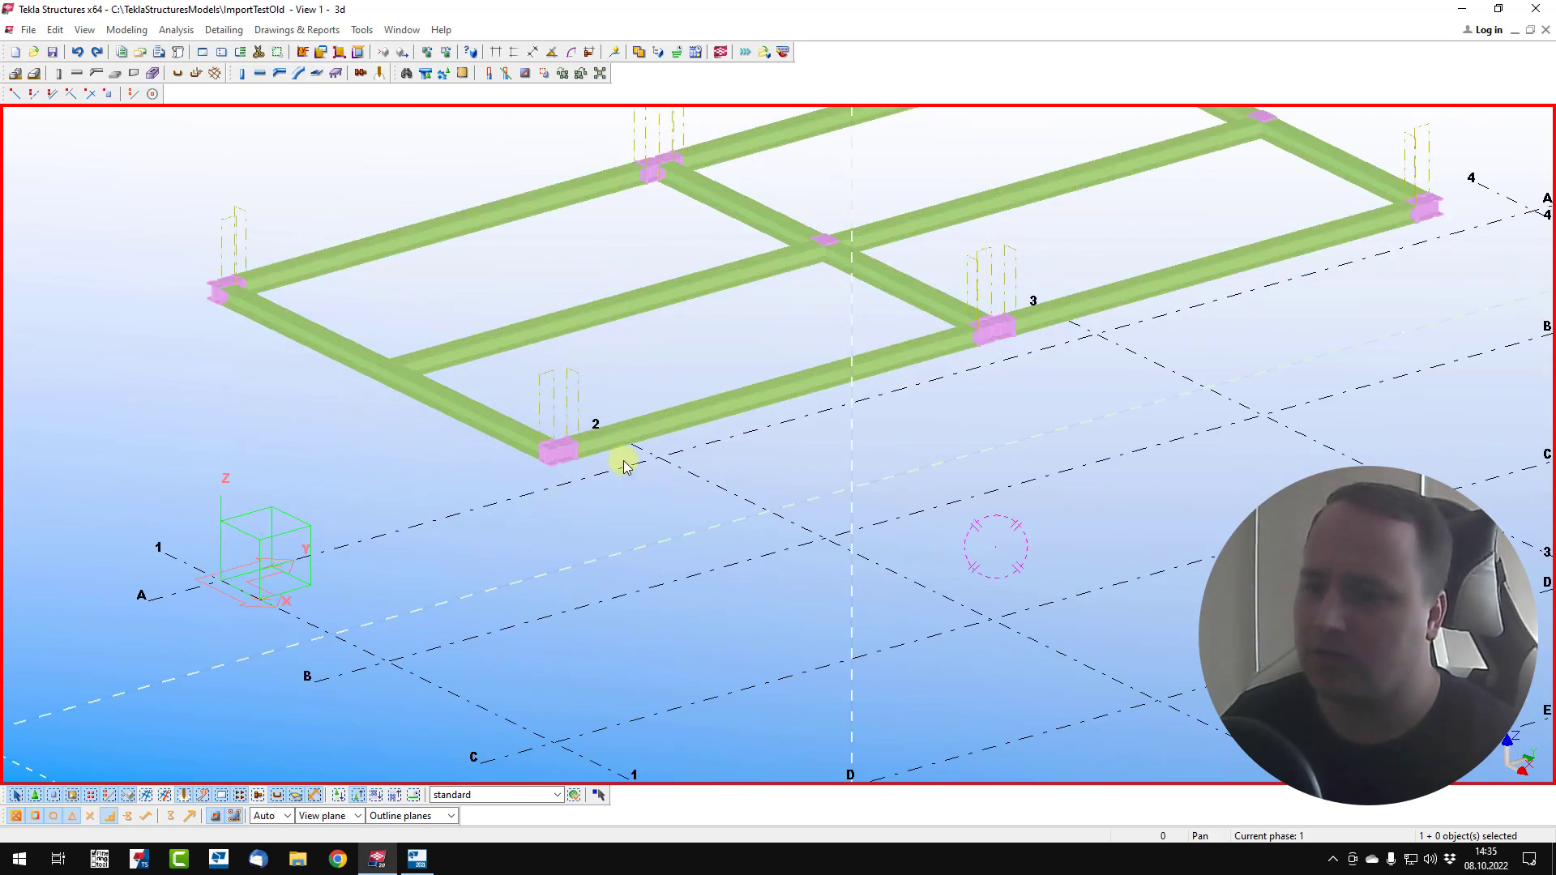
{"action": "middle_click_drag", "start_coordinate": [589, 462], "coordinate": [820, 479], "text": "ctrl"}
{"action": "scroll", "coordinate": [570, 537], "scroll_direction": "down", "scroll_amount": 10}
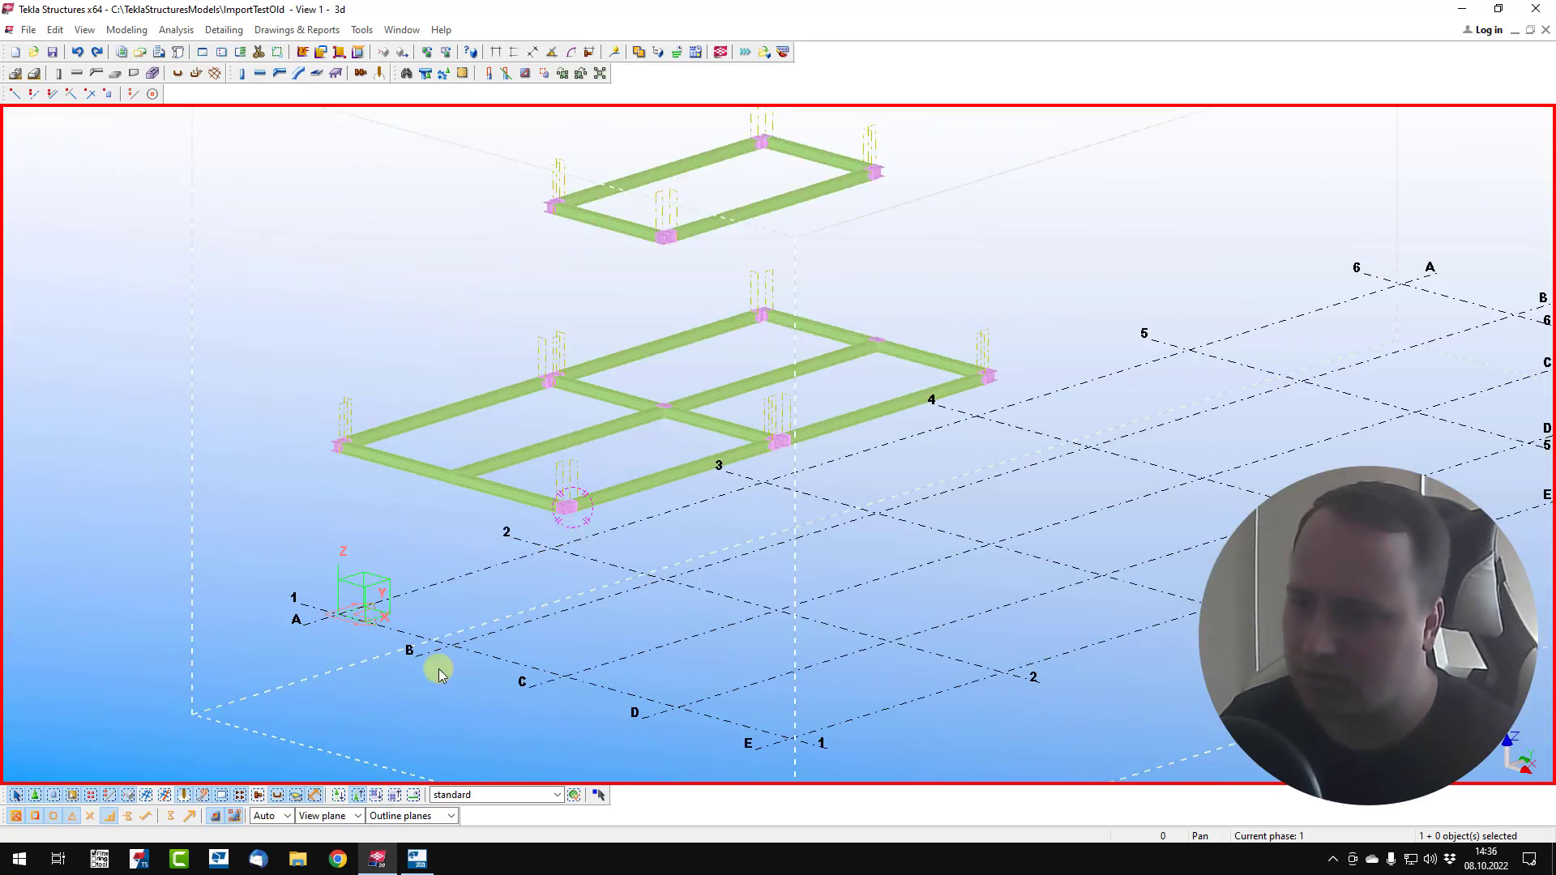
{"action": "scroll", "coordinate": [683, 415], "scroll_direction": "down", "scroll_amount": 3}
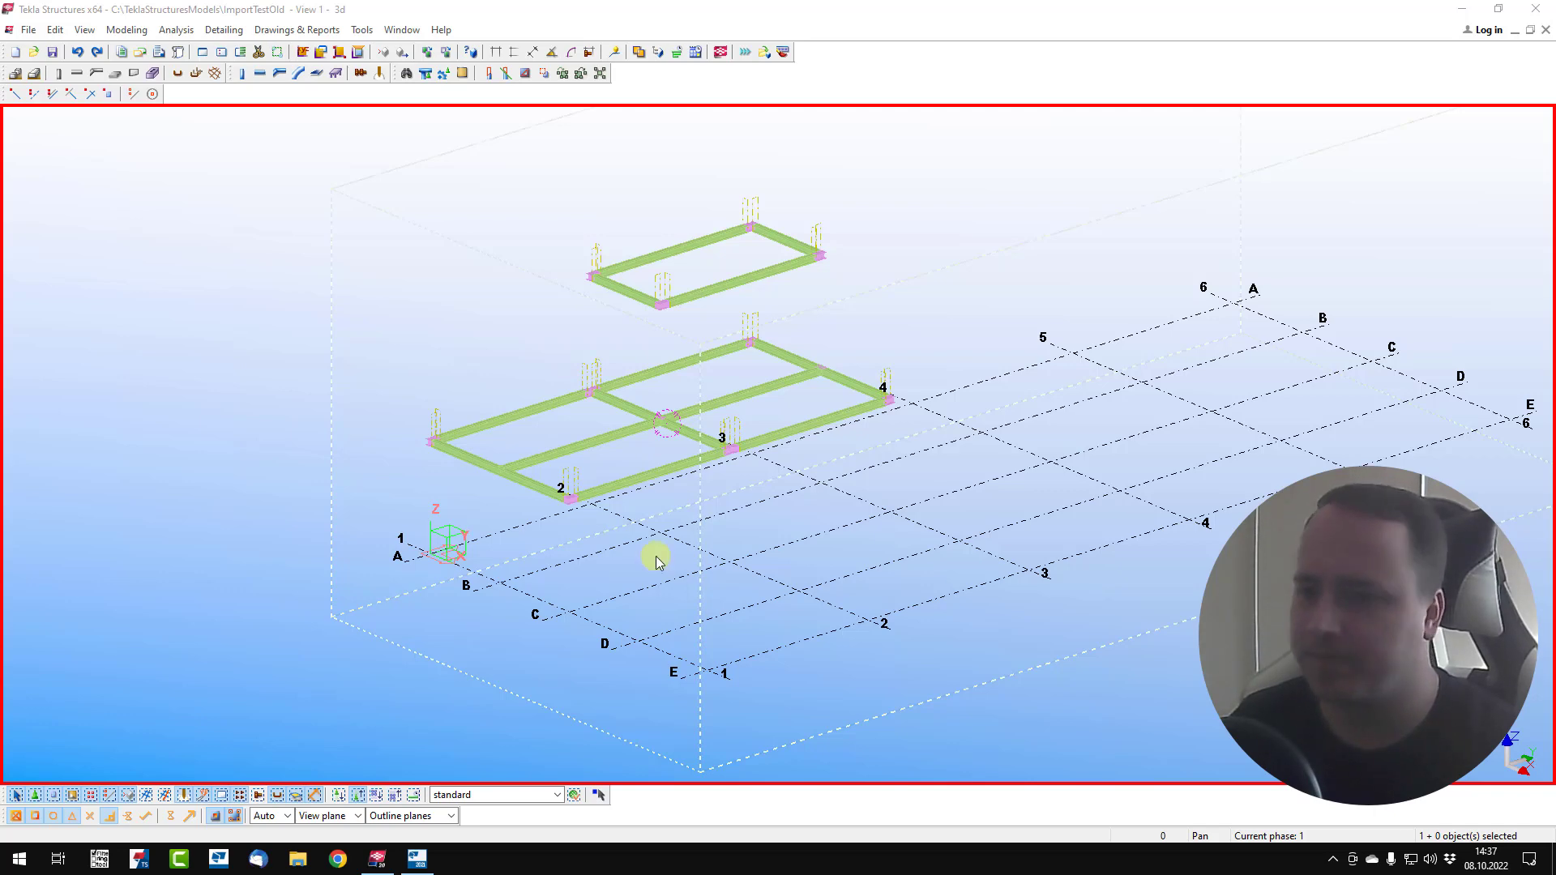
Step: In the newer Tekla model, set the column's IFC export type to Auto
{"action": "left_click", "coordinate": [1462, 7]}
{"action": "left_click", "coordinate": [417, 858]}
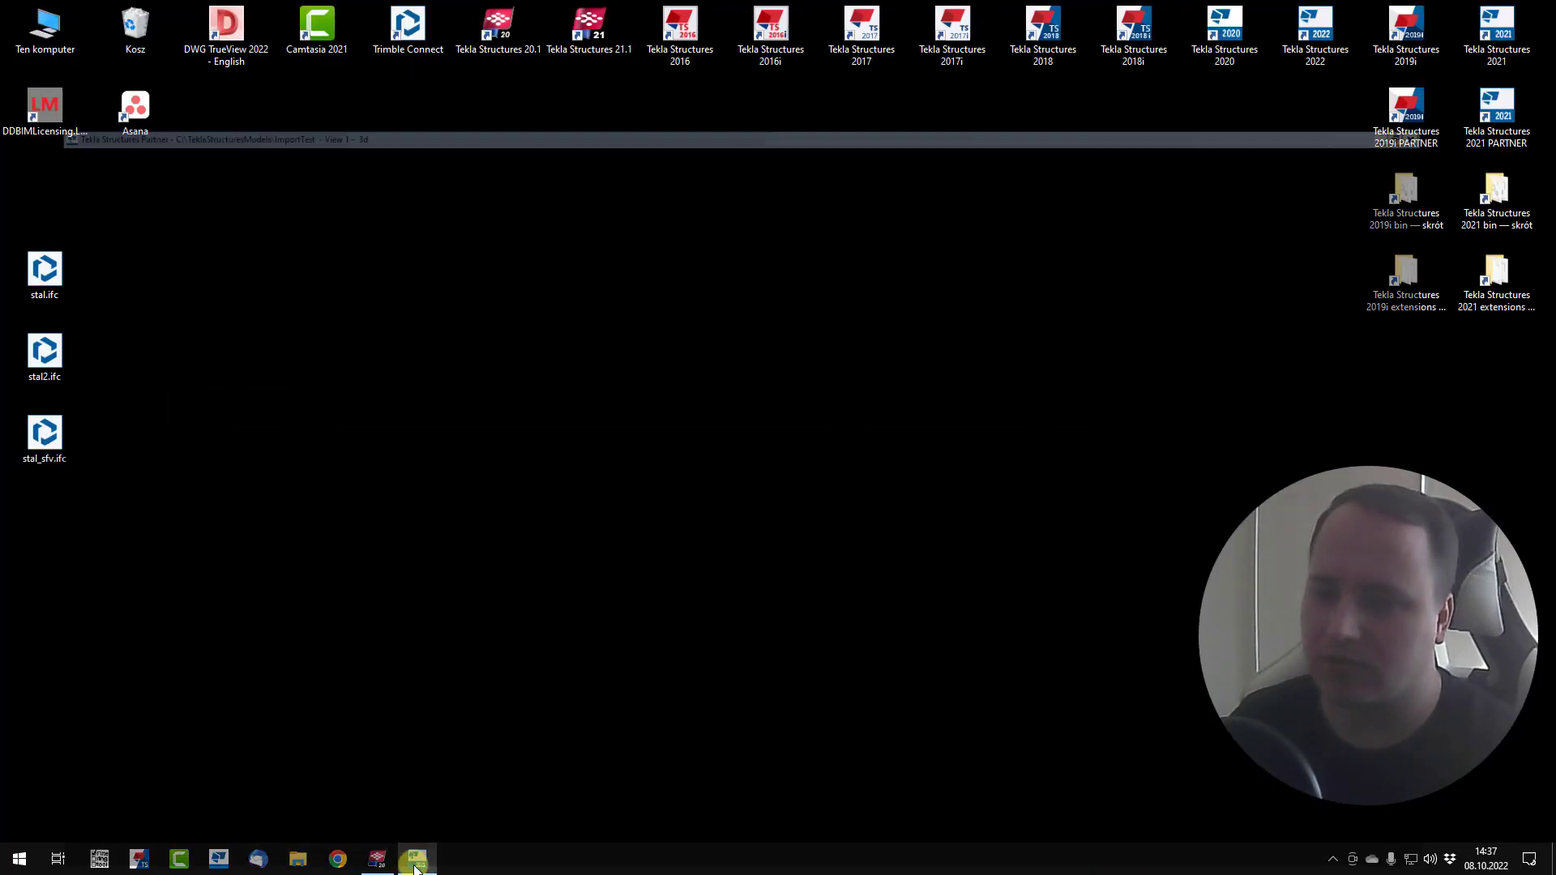
{"action": "scroll", "coordinate": [479, 551], "scroll_direction": "up", "scroll_amount": 5}
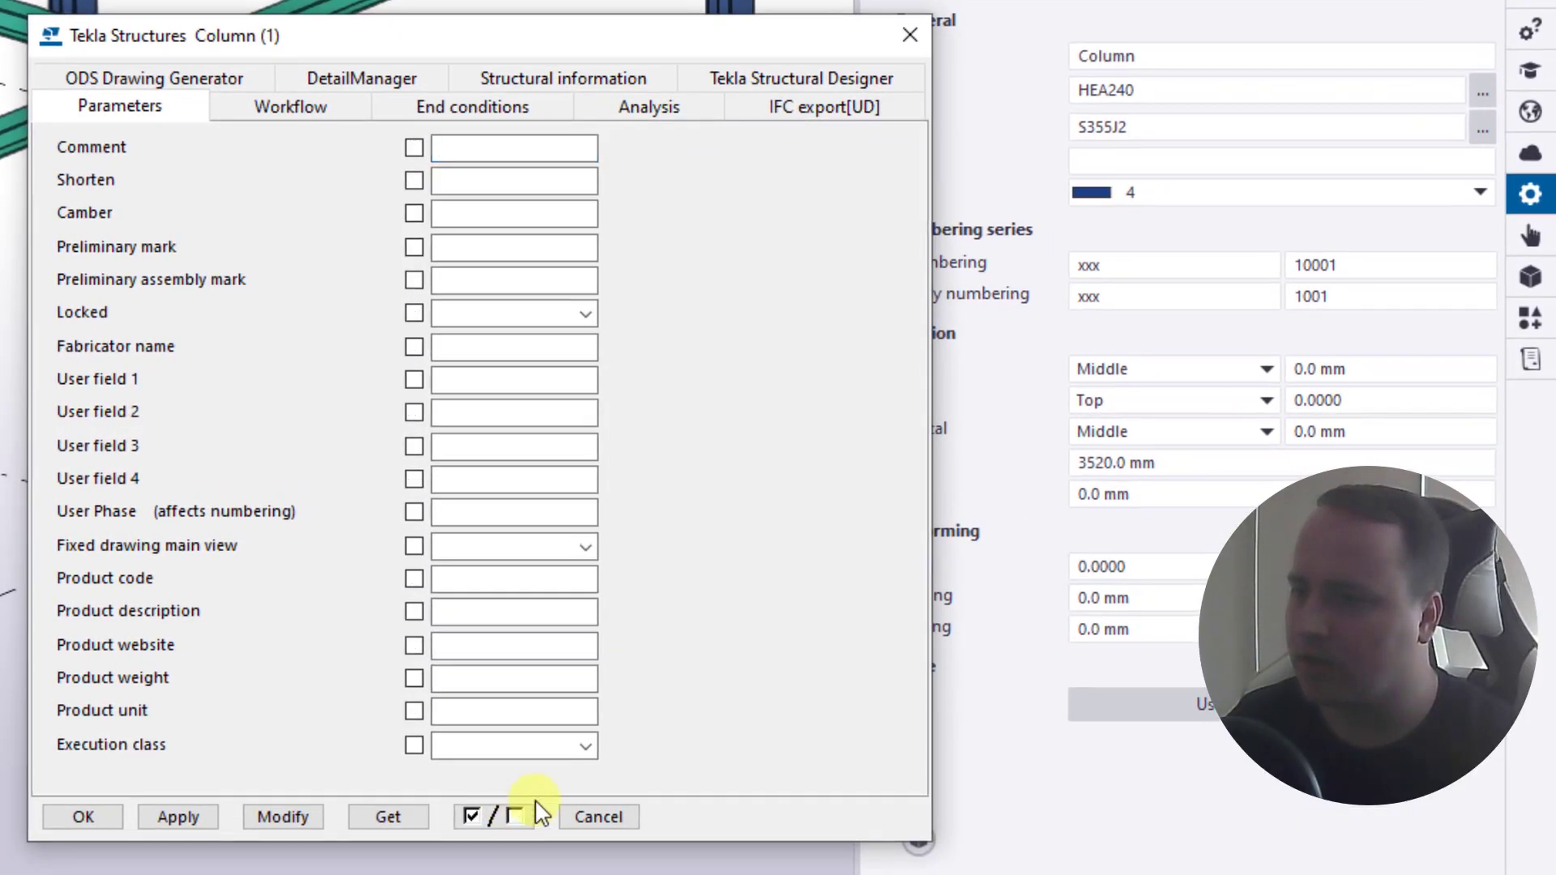
{"action": "left_click", "coordinate": [823, 106]}
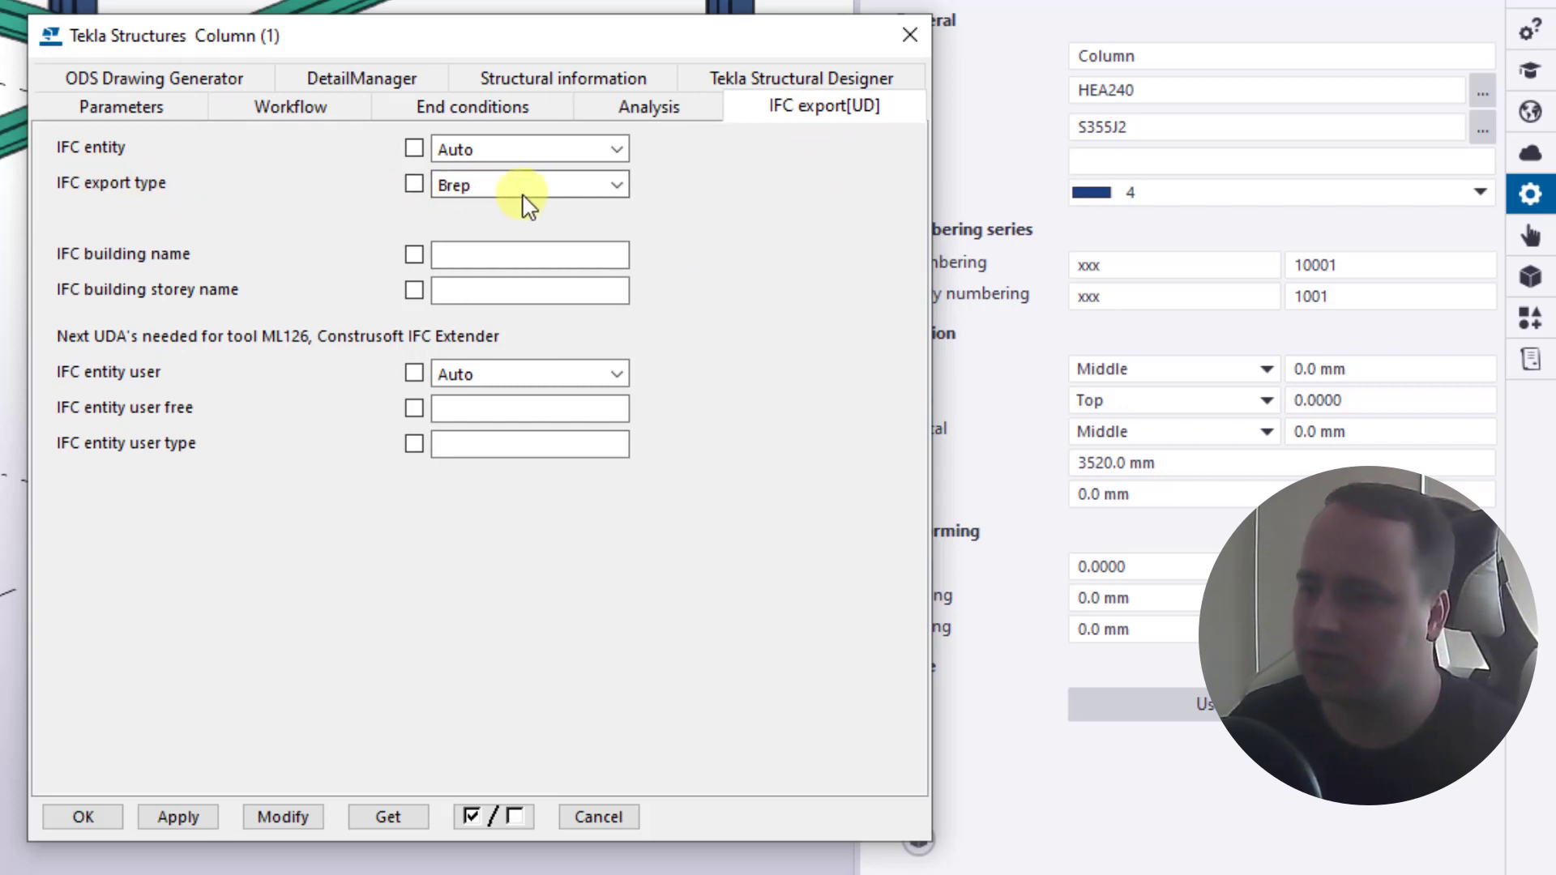
{"action": "left_click", "coordinate": [607, 188]}
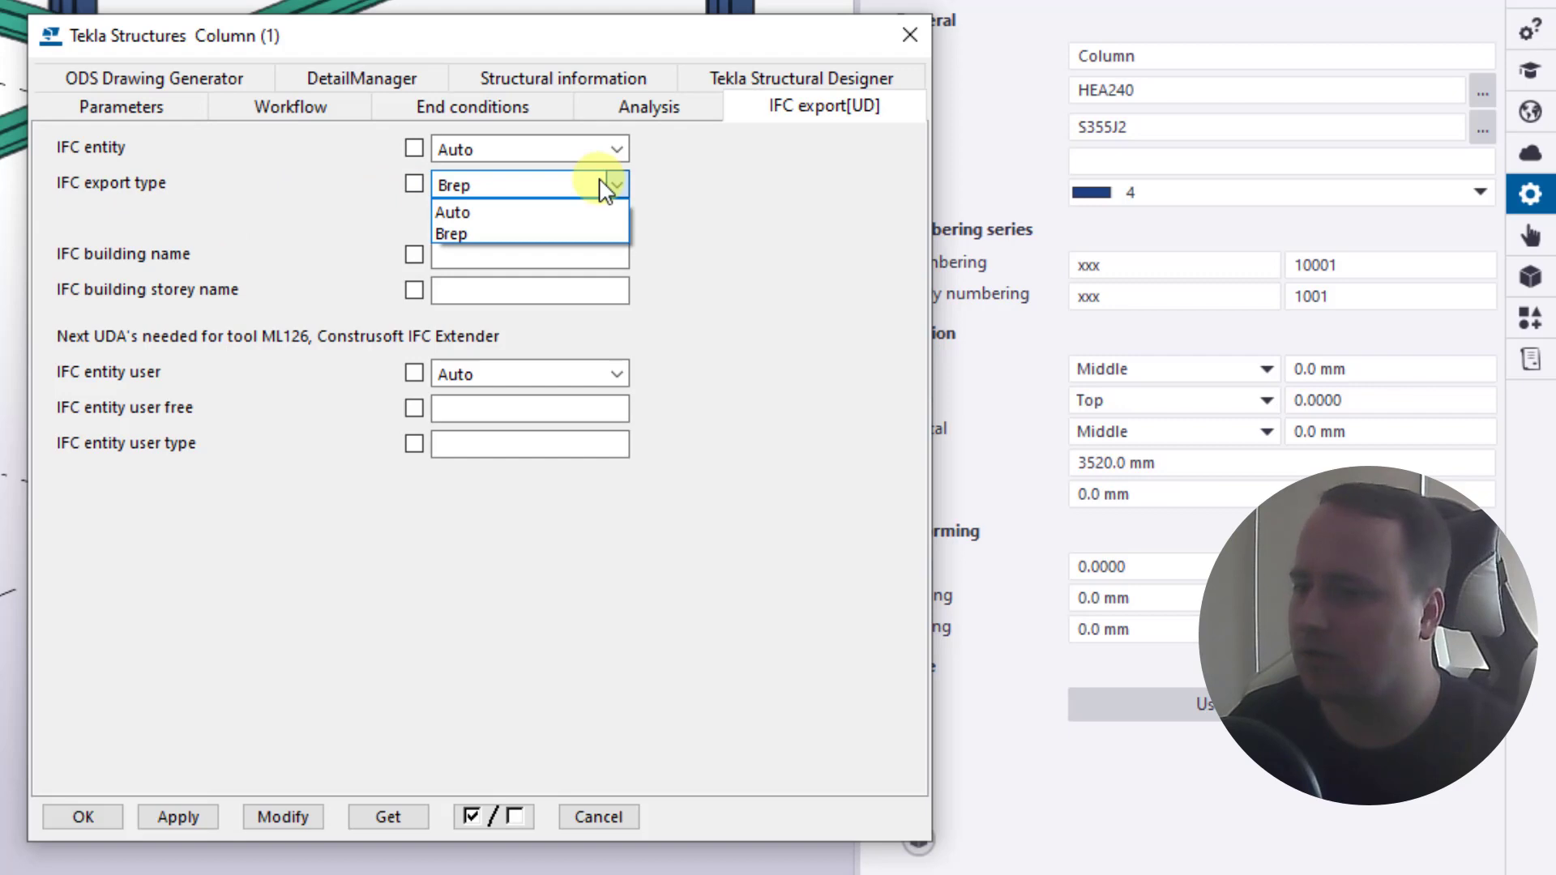
{"action": "left_click", "coordinate": [533, 212]}
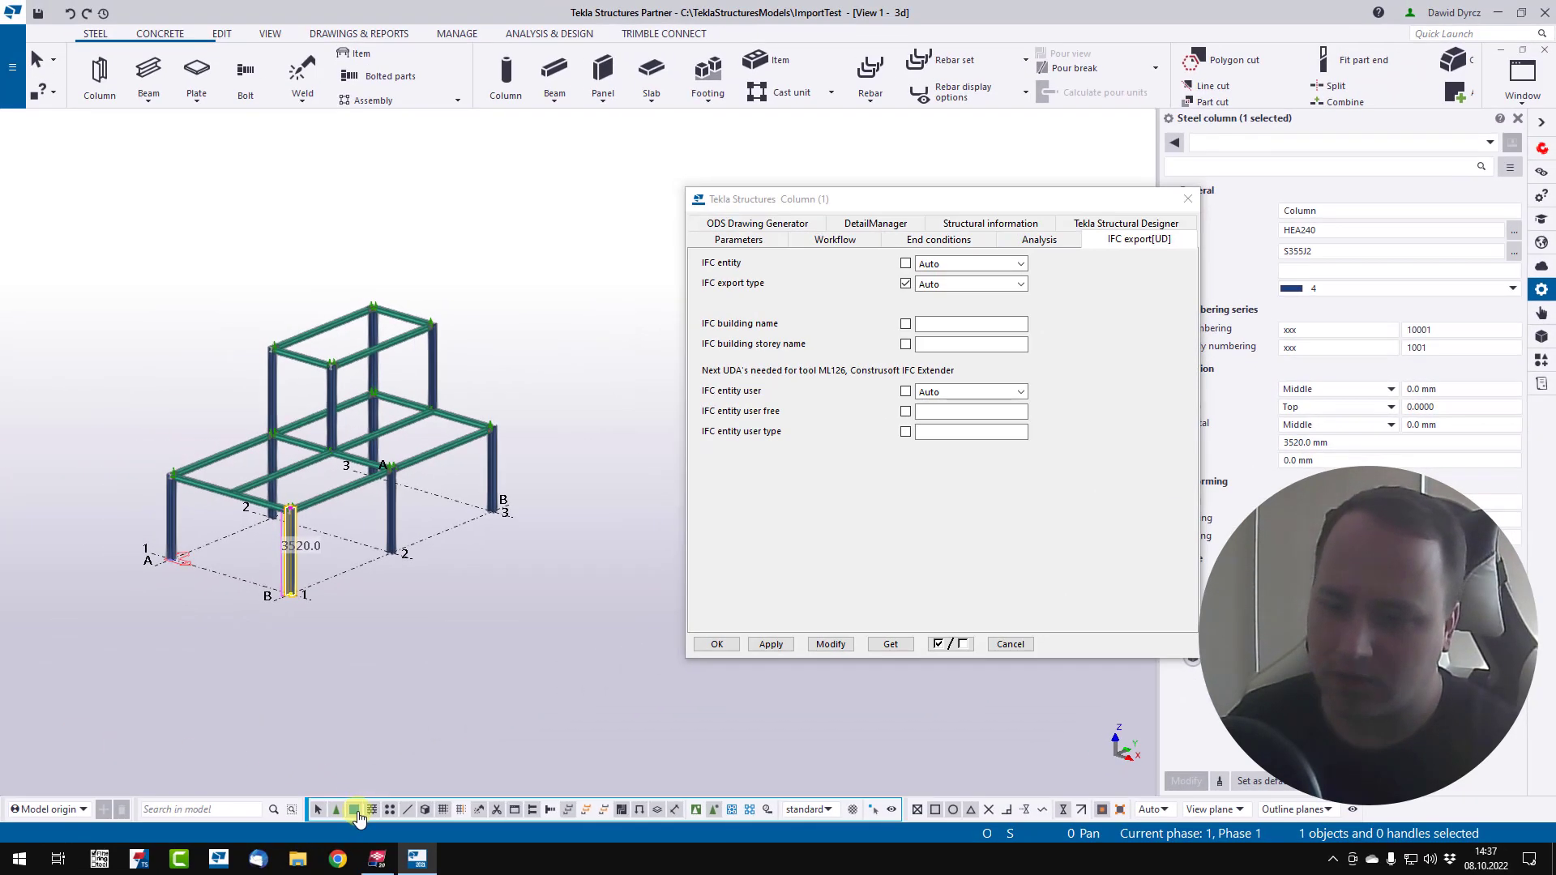
Step: Apply IFC entity and export type Auto to all 129 selected parts, then close the dialog
{"action": "left_click", "coordinate": [354, 810]}
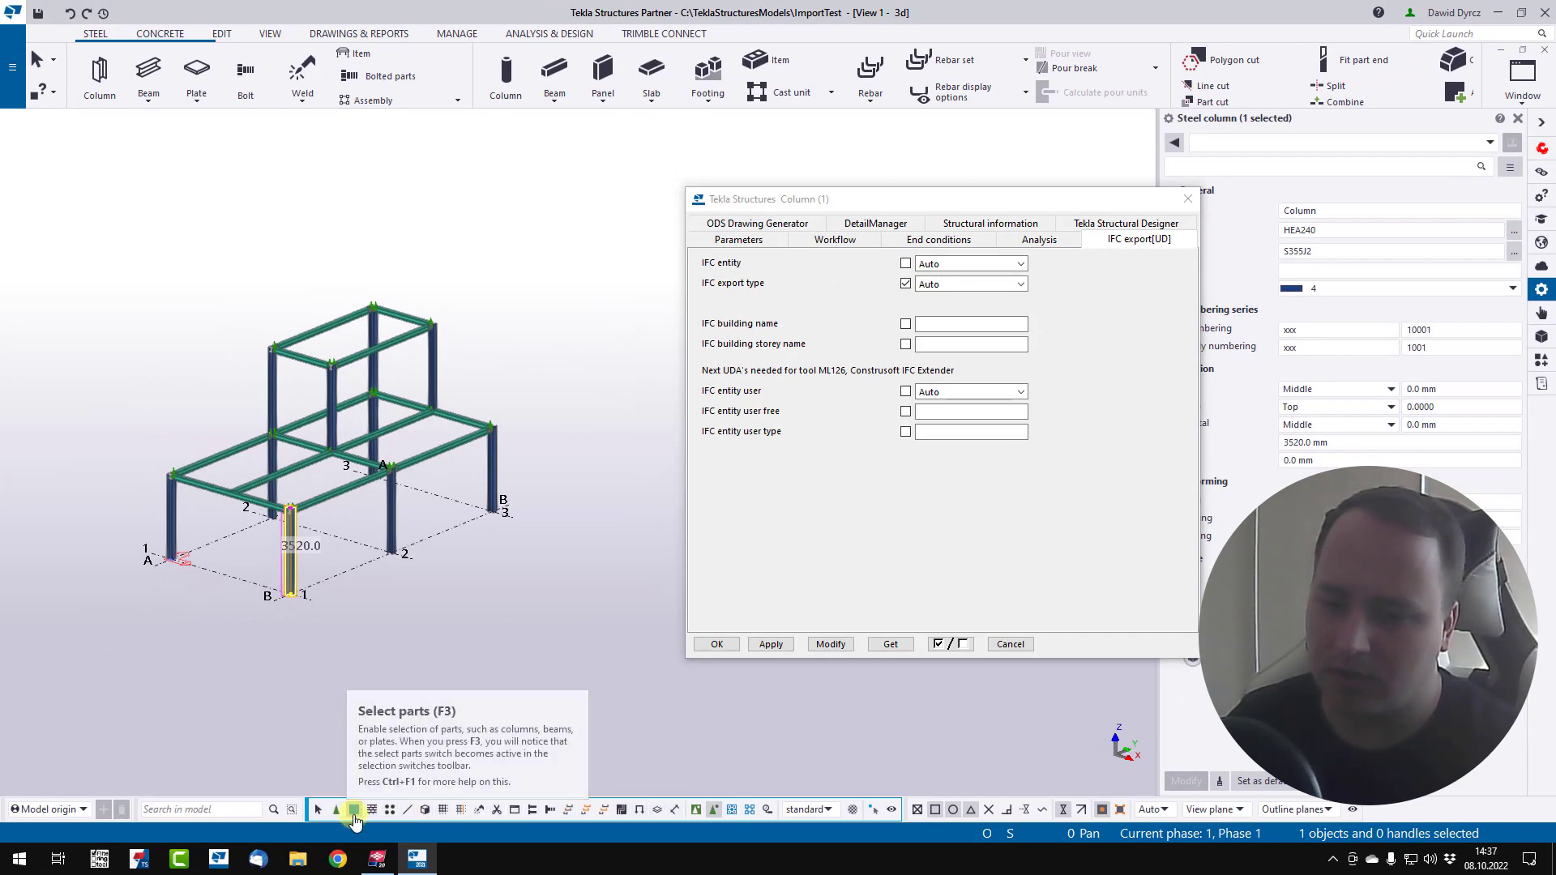
{"action": "left_click_drag", "start_coordinate": [132, 216], "coordinate": [644, 688]}
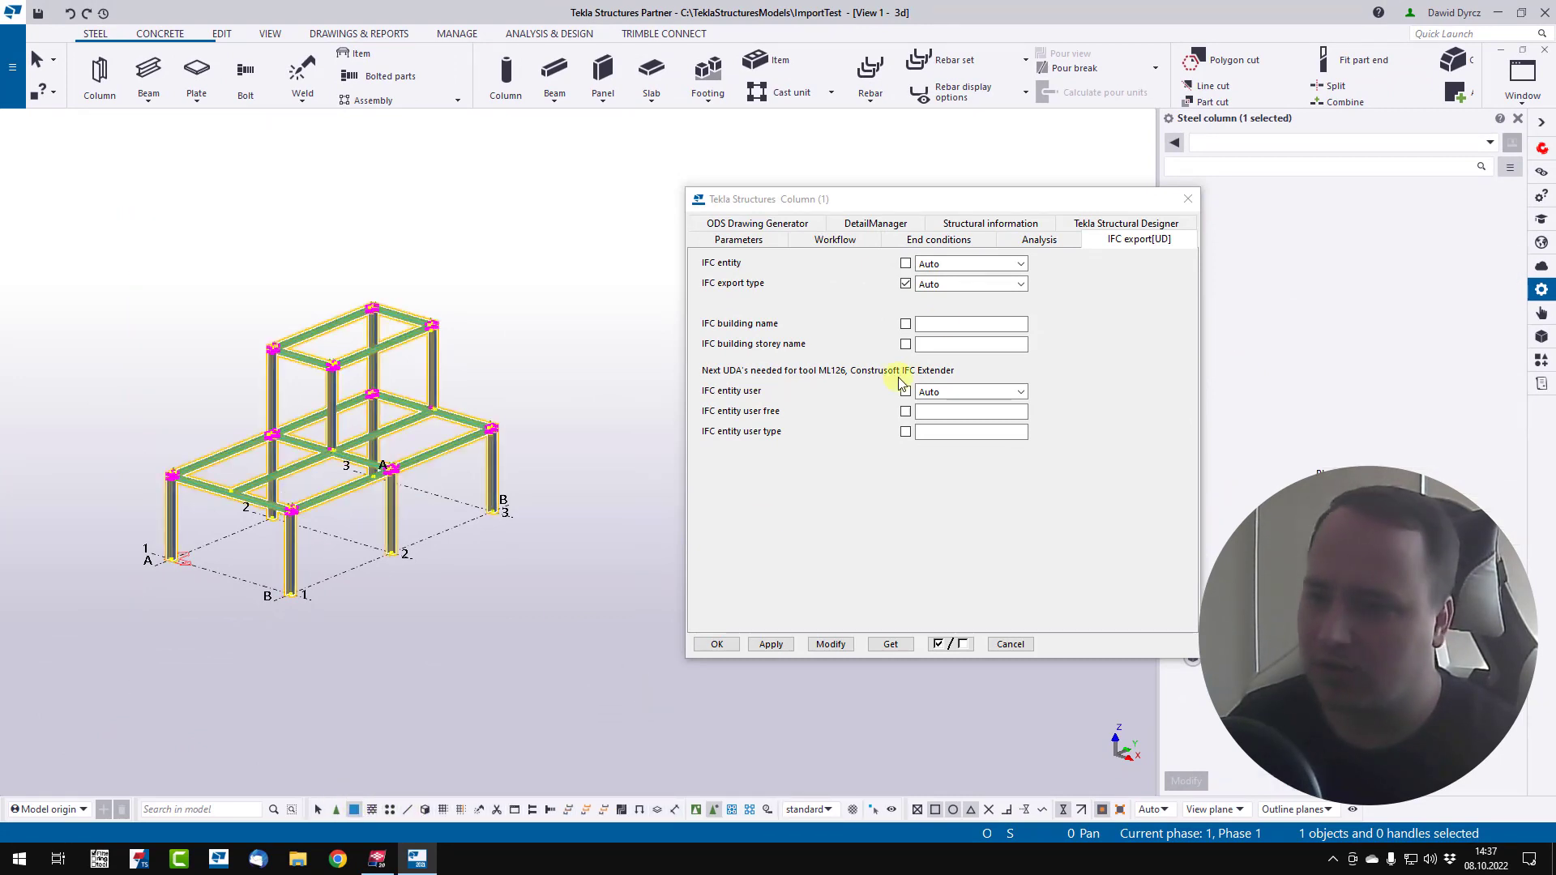
{"action": "left_click", "coordinate": [907, 265]}
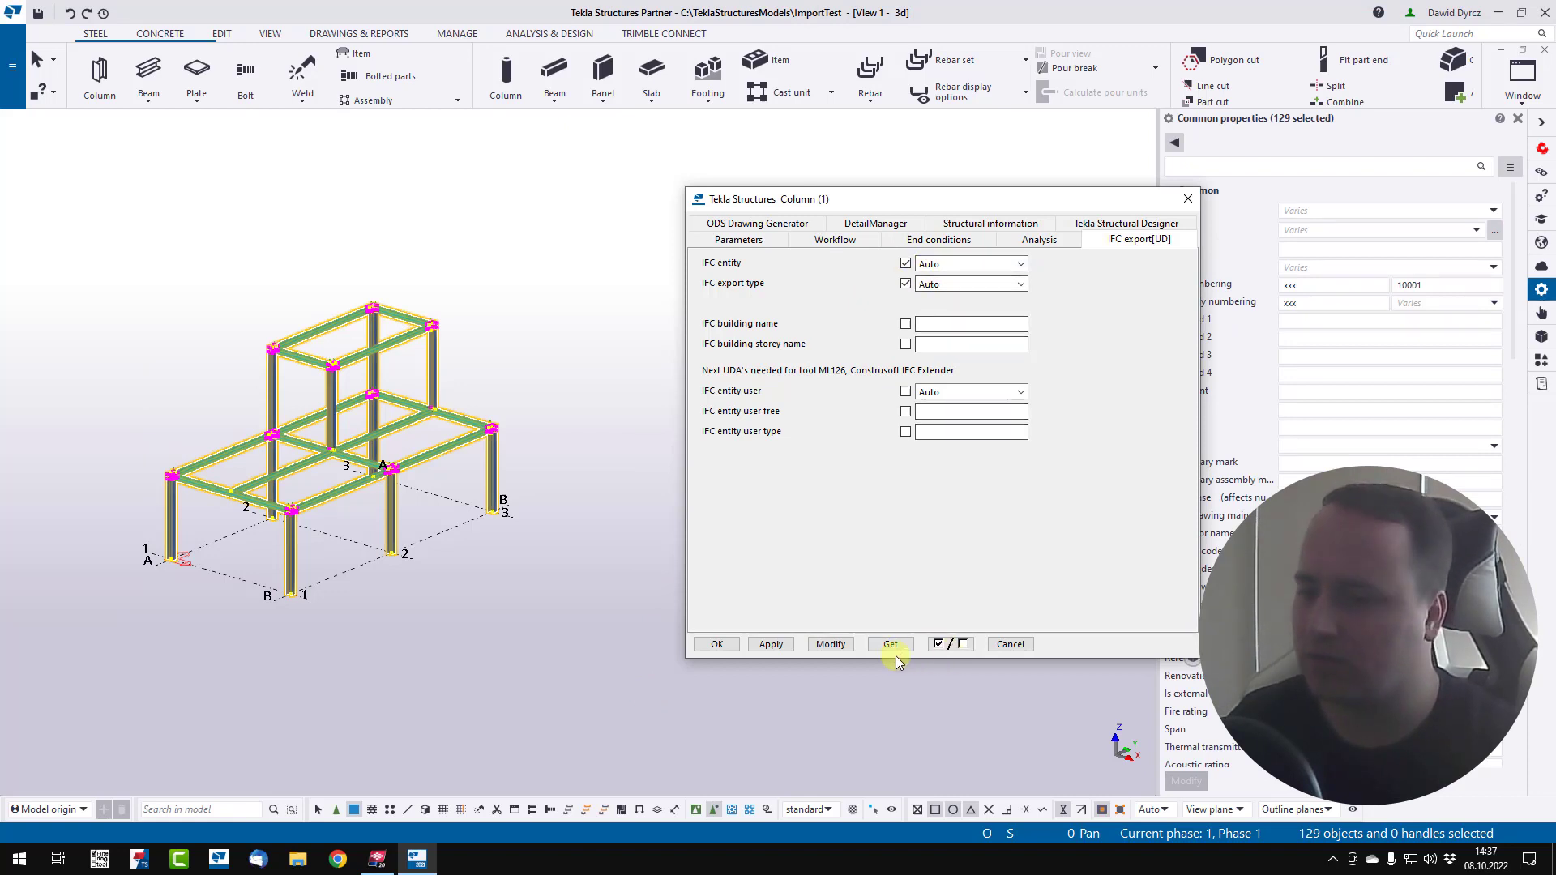
{"action": "left_click", "coordinate": [828, 646]}
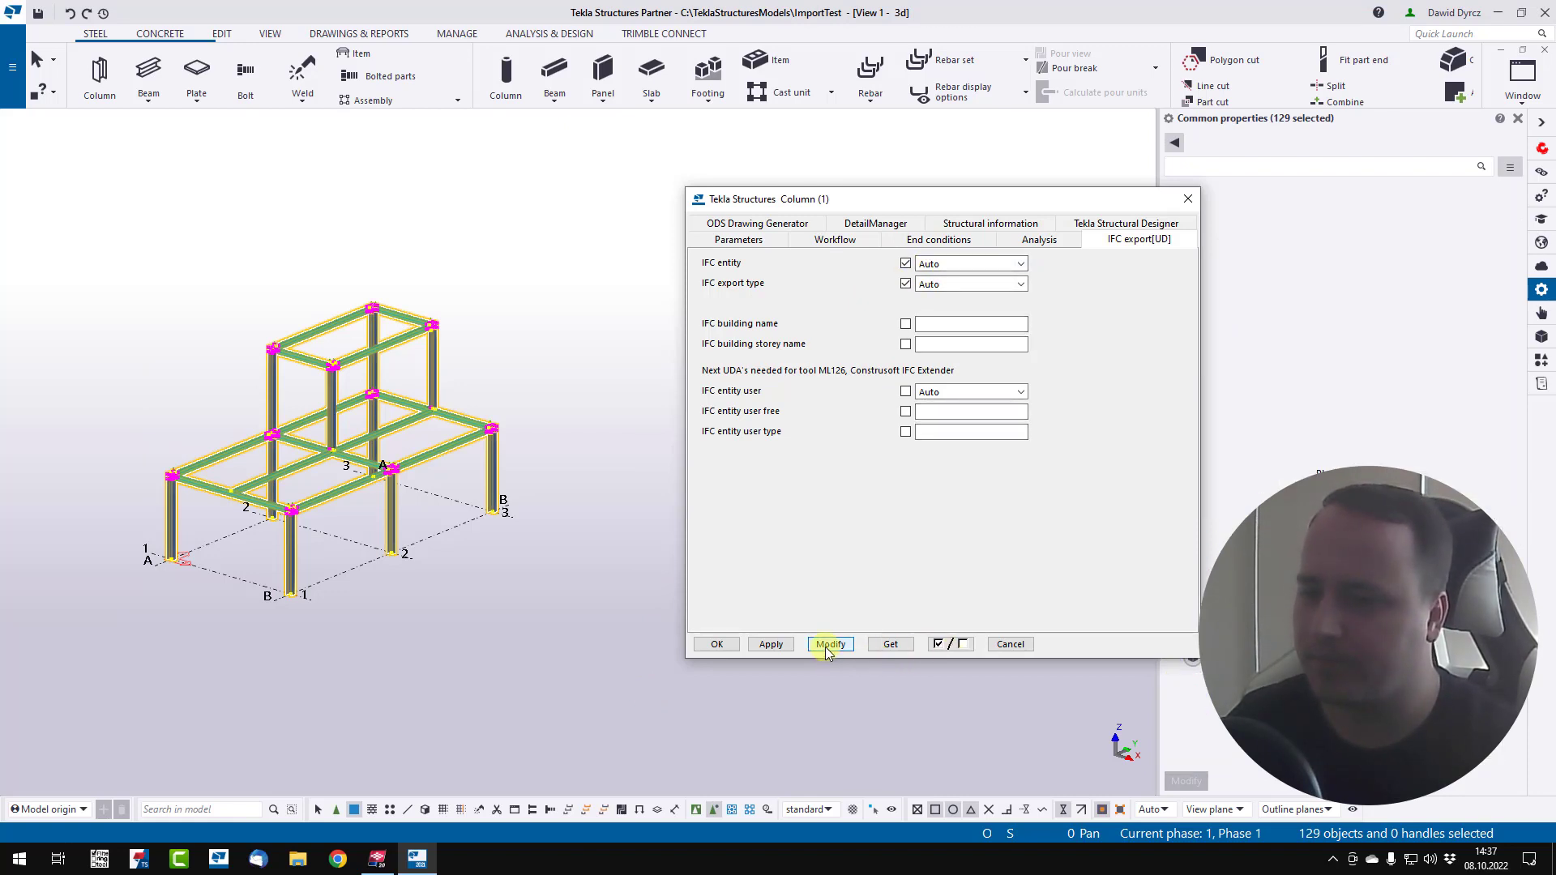
{"action": "left_click", "coordinate": [1188, 198]}
{"action": "left_click", "coordinate": [598, 320]}
{"action": "middle_click_drag", "start_coordinate": [600, 473], "coordinate": [814, 424]}
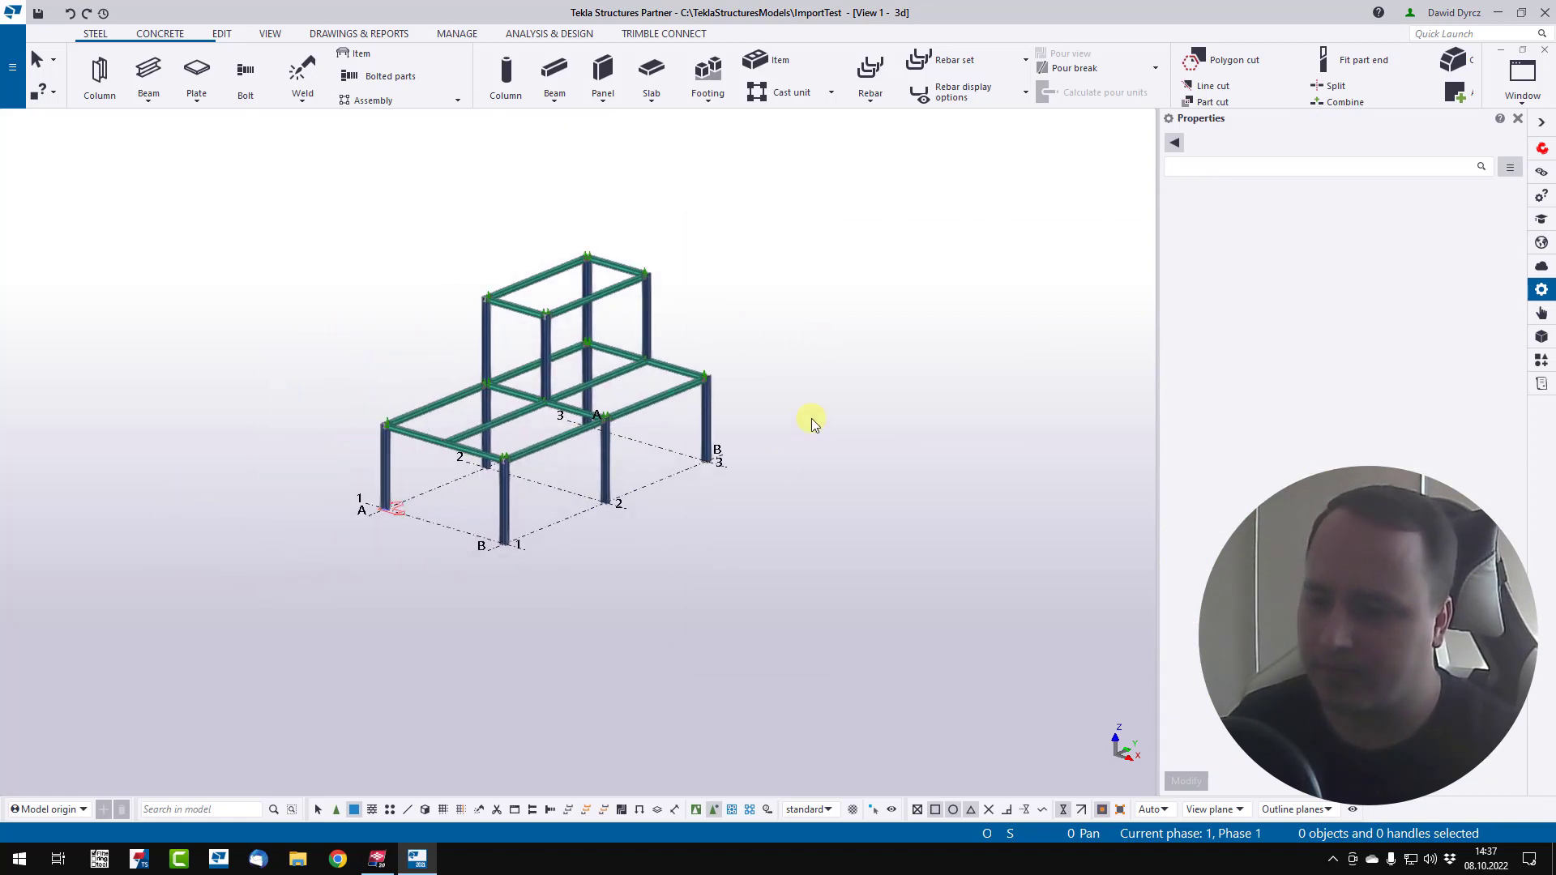
Step: Select the whole frame and start an IFC export with Coordination view 2.0 as the export type
{"action": "left_click_drag", "start_coordinate": [267, 158], "coordinate": [738, 660]}
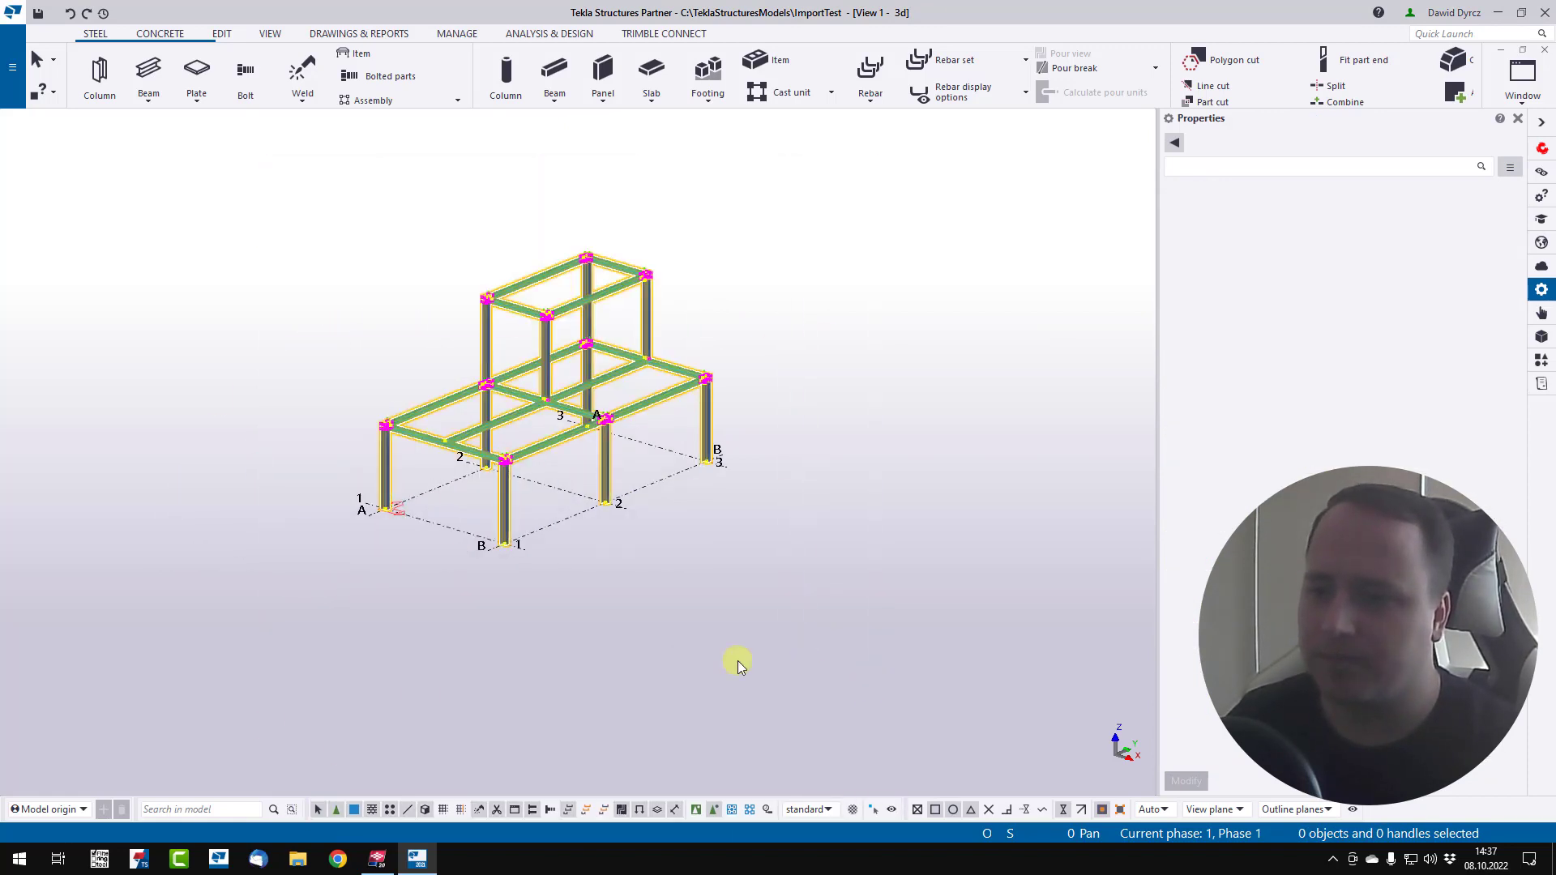
{"action": "left_click", "coordinate": [15, 84]}
{"action": "left_click", "coordinate": [100, 290]}
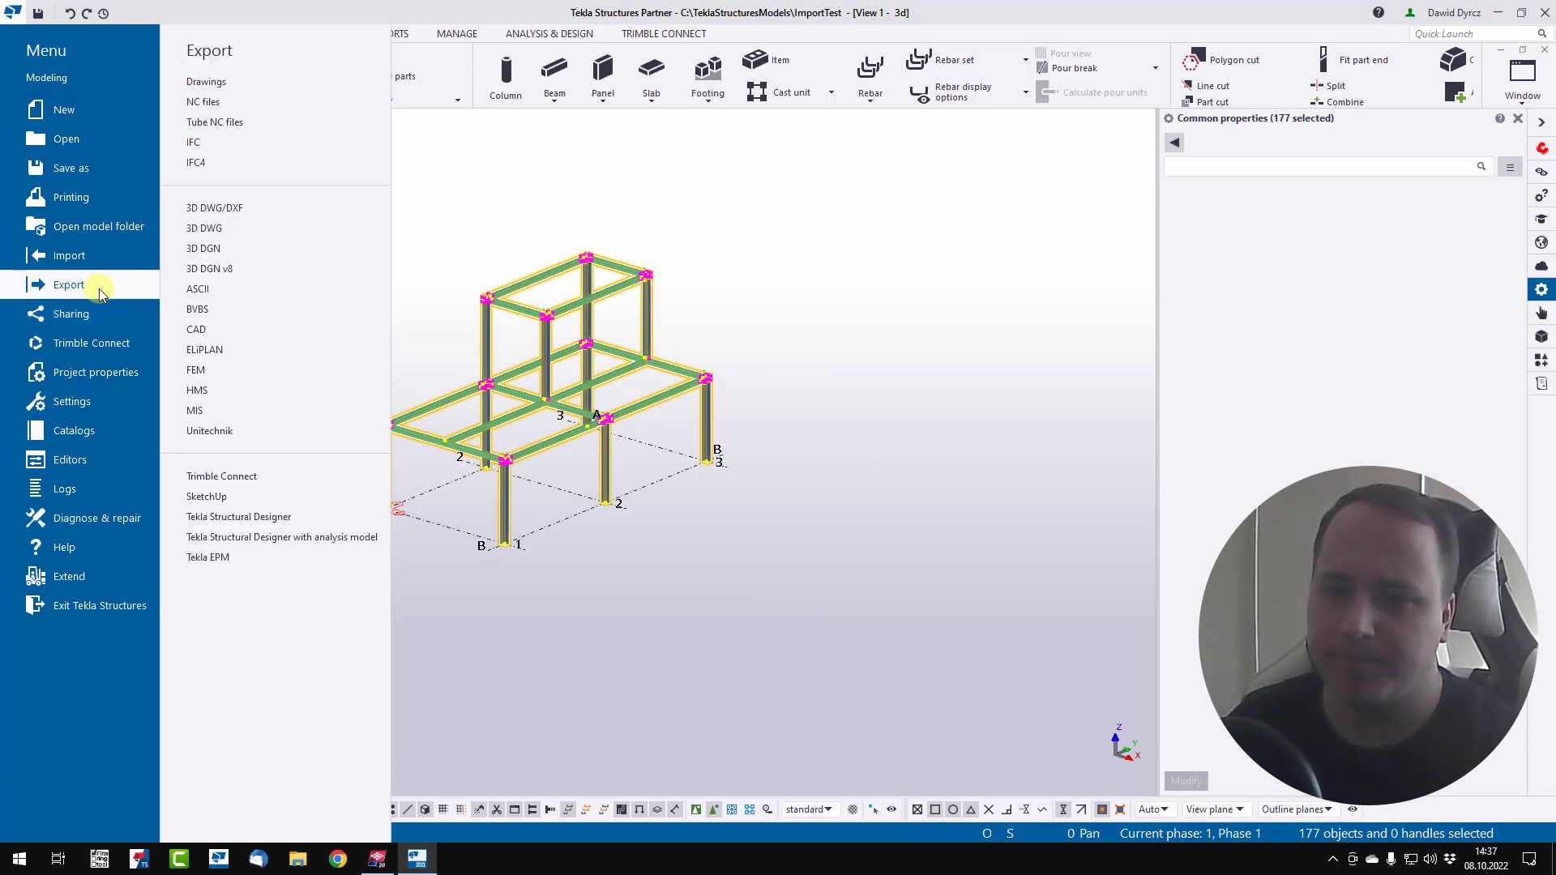
{"action": "left_click", "coordinate": [323, 143]}
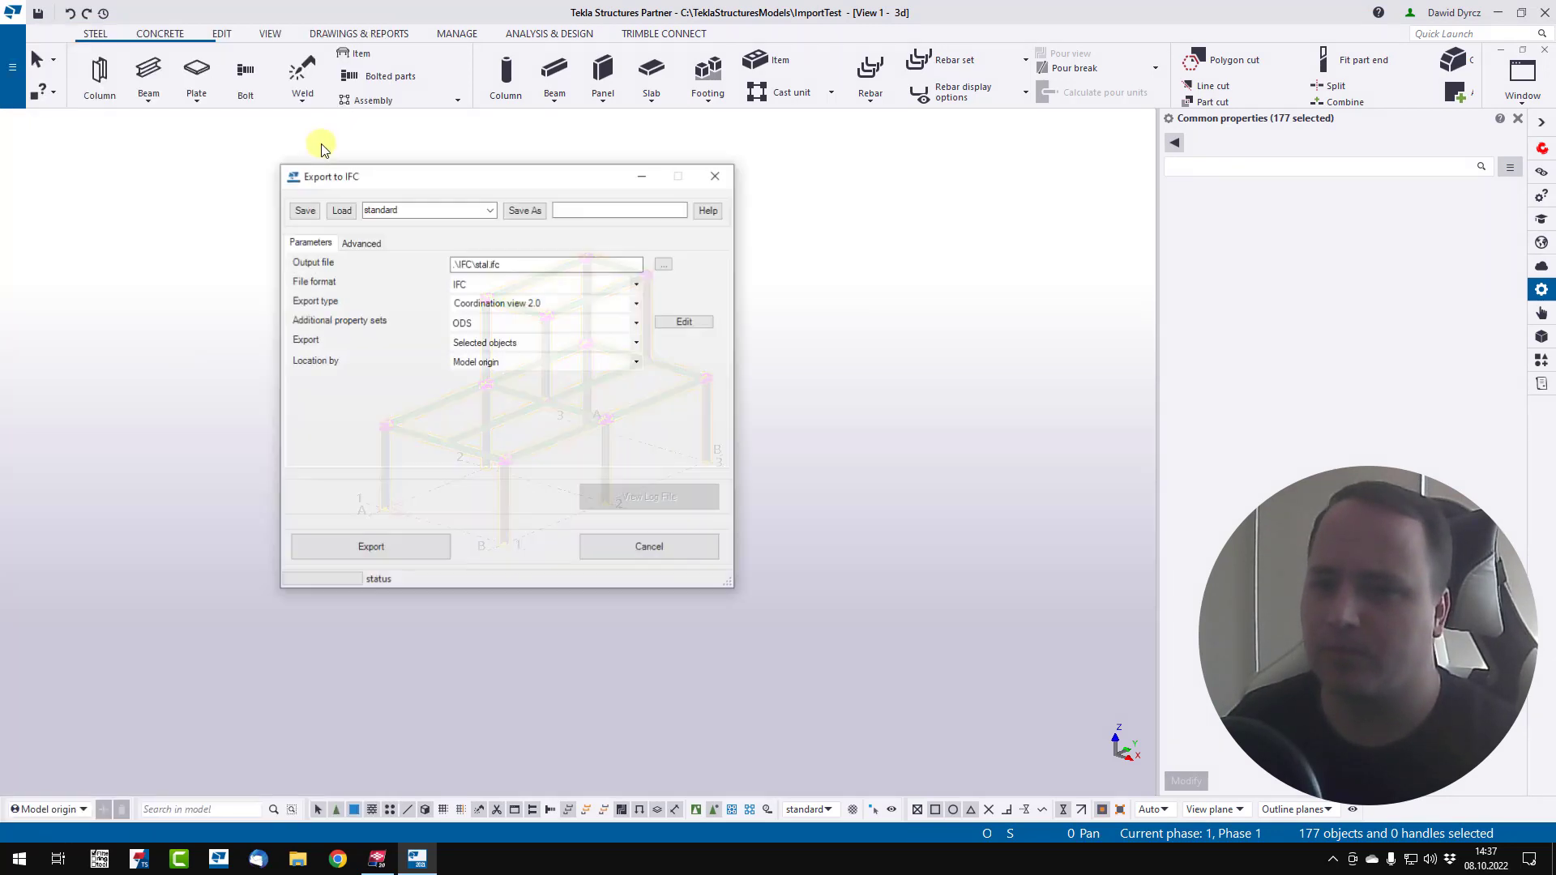
{"action": "left_click", "coordinate": [627, 306]}
{"action": "left_click", "coordinate": [577, 306]}
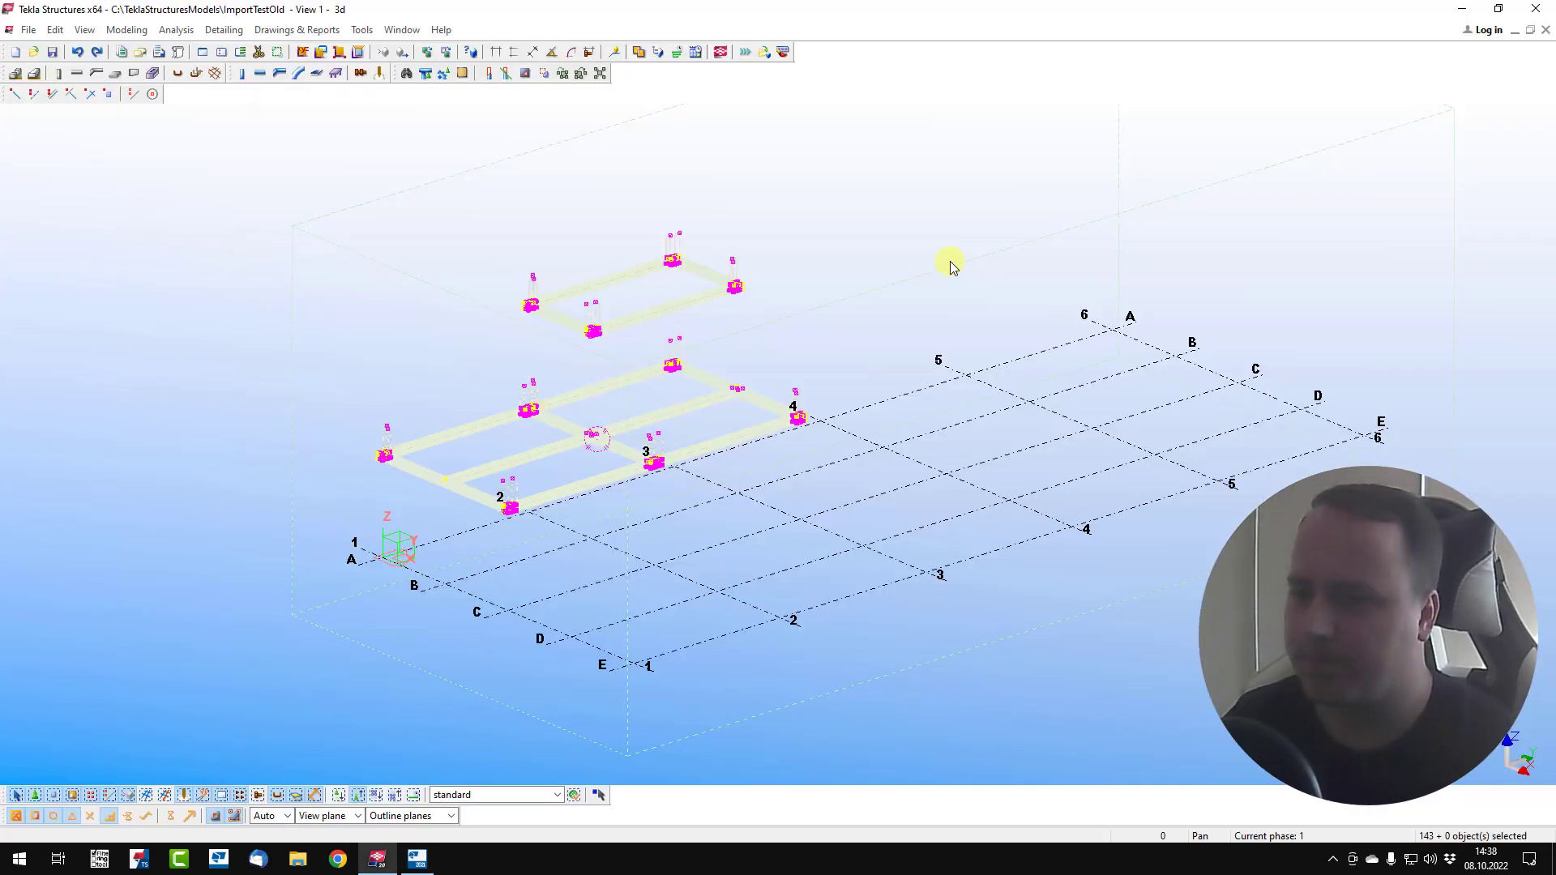
Step: Delete the previously converted frame and set the stal2.ifc reference model to Visible
{"action": "left_click", "coordinate": [498, 475]}
{"action": "key", "text": "Delete"}
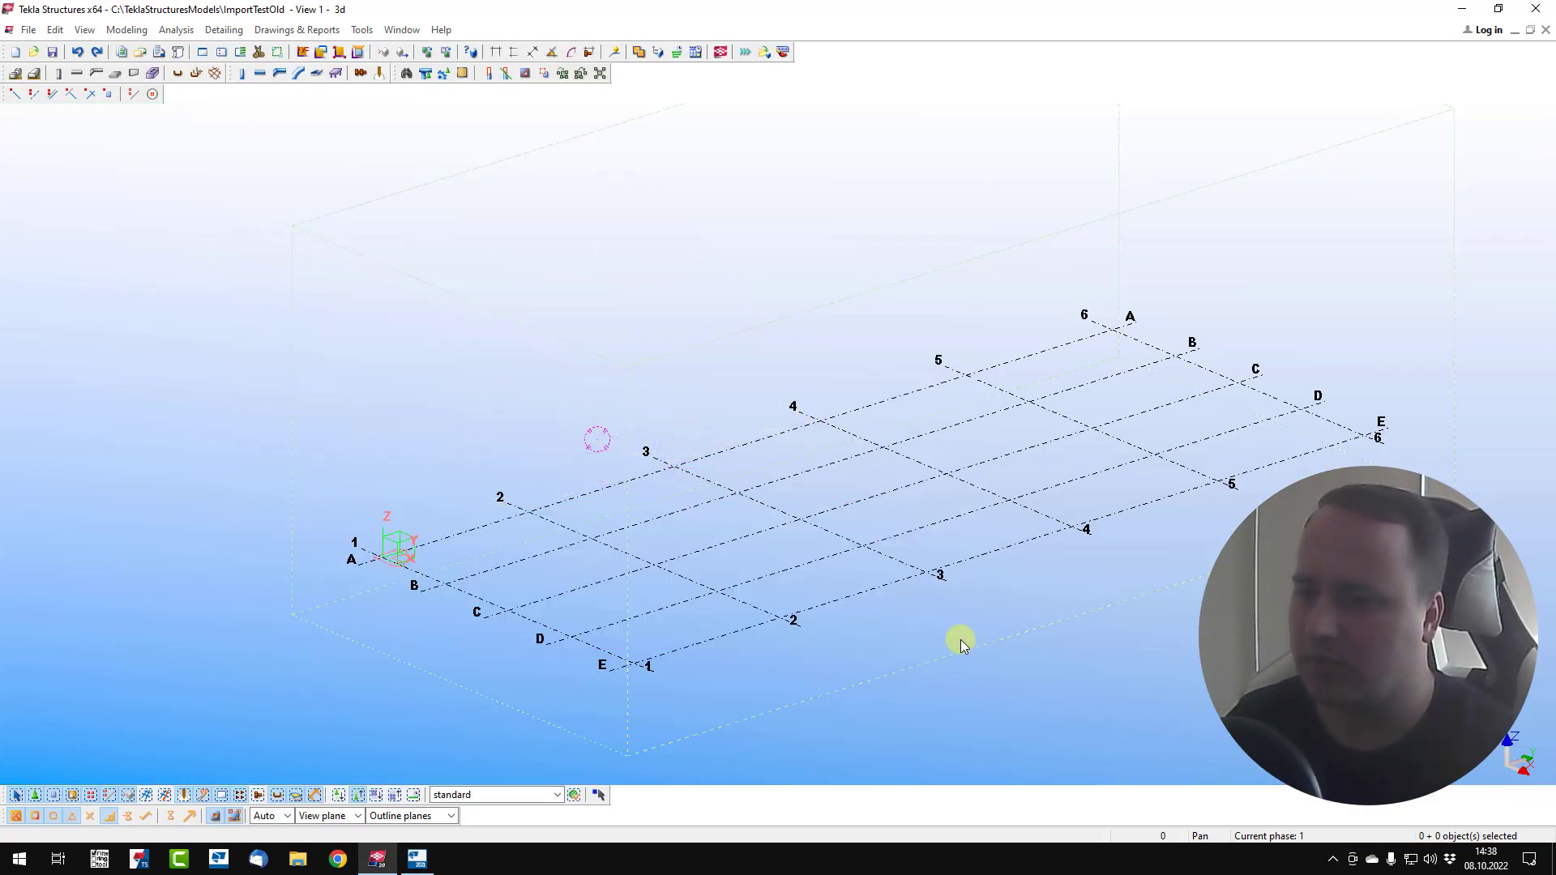
{"action": "left_click", "coordinate": [28, 30]}
{"action": "left_click", "coordinate": [130, 231]}
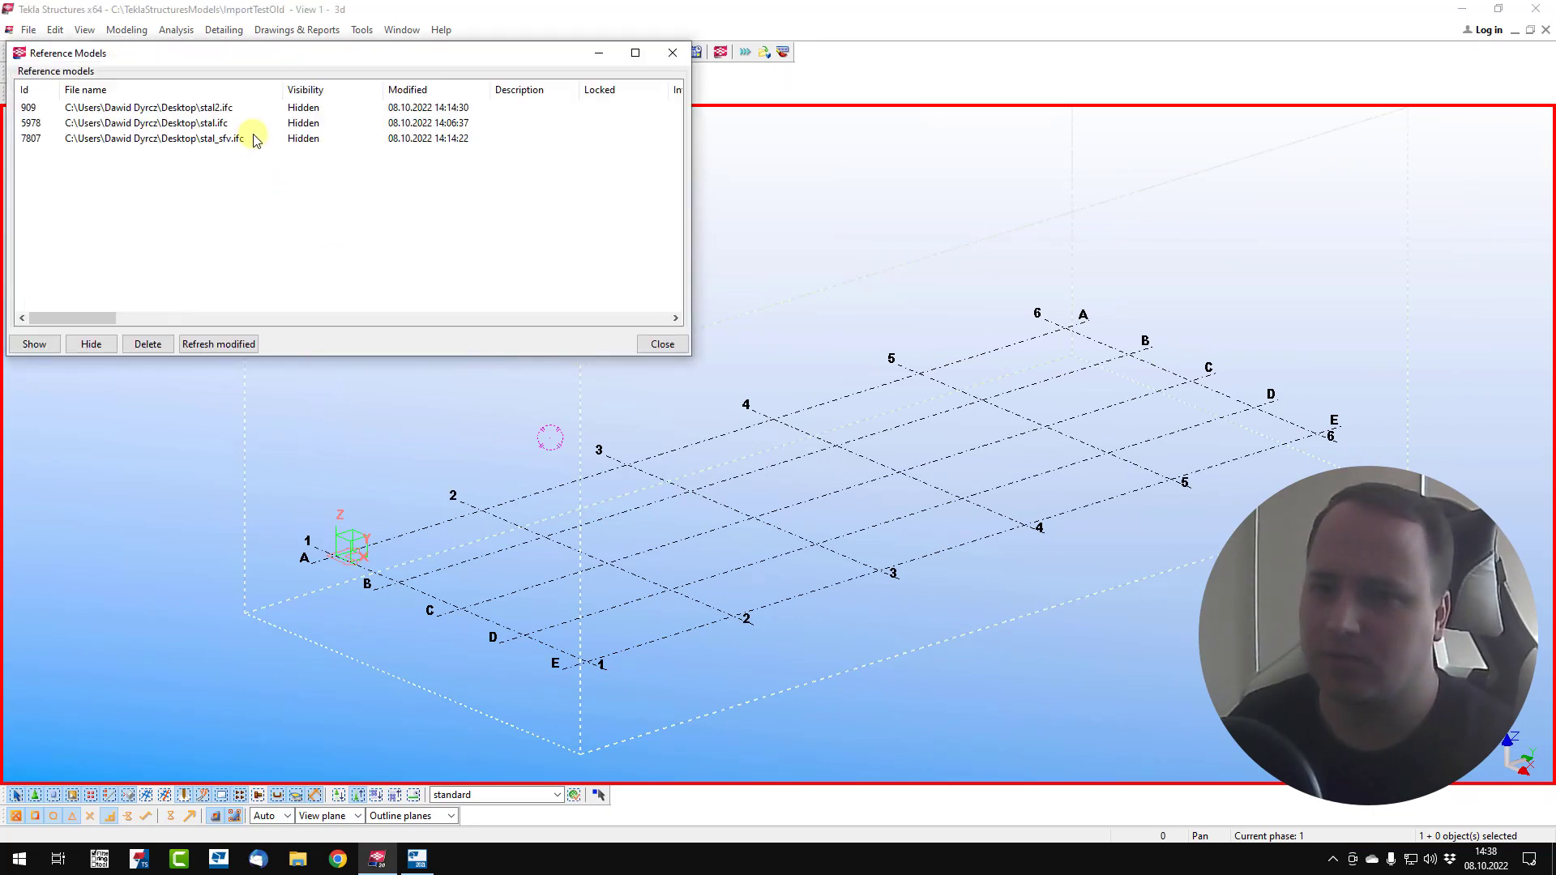
{"action": "left_click", "coordinate": [236, 108]}
{"action": "left_click", "coordinate": [318, 107]}
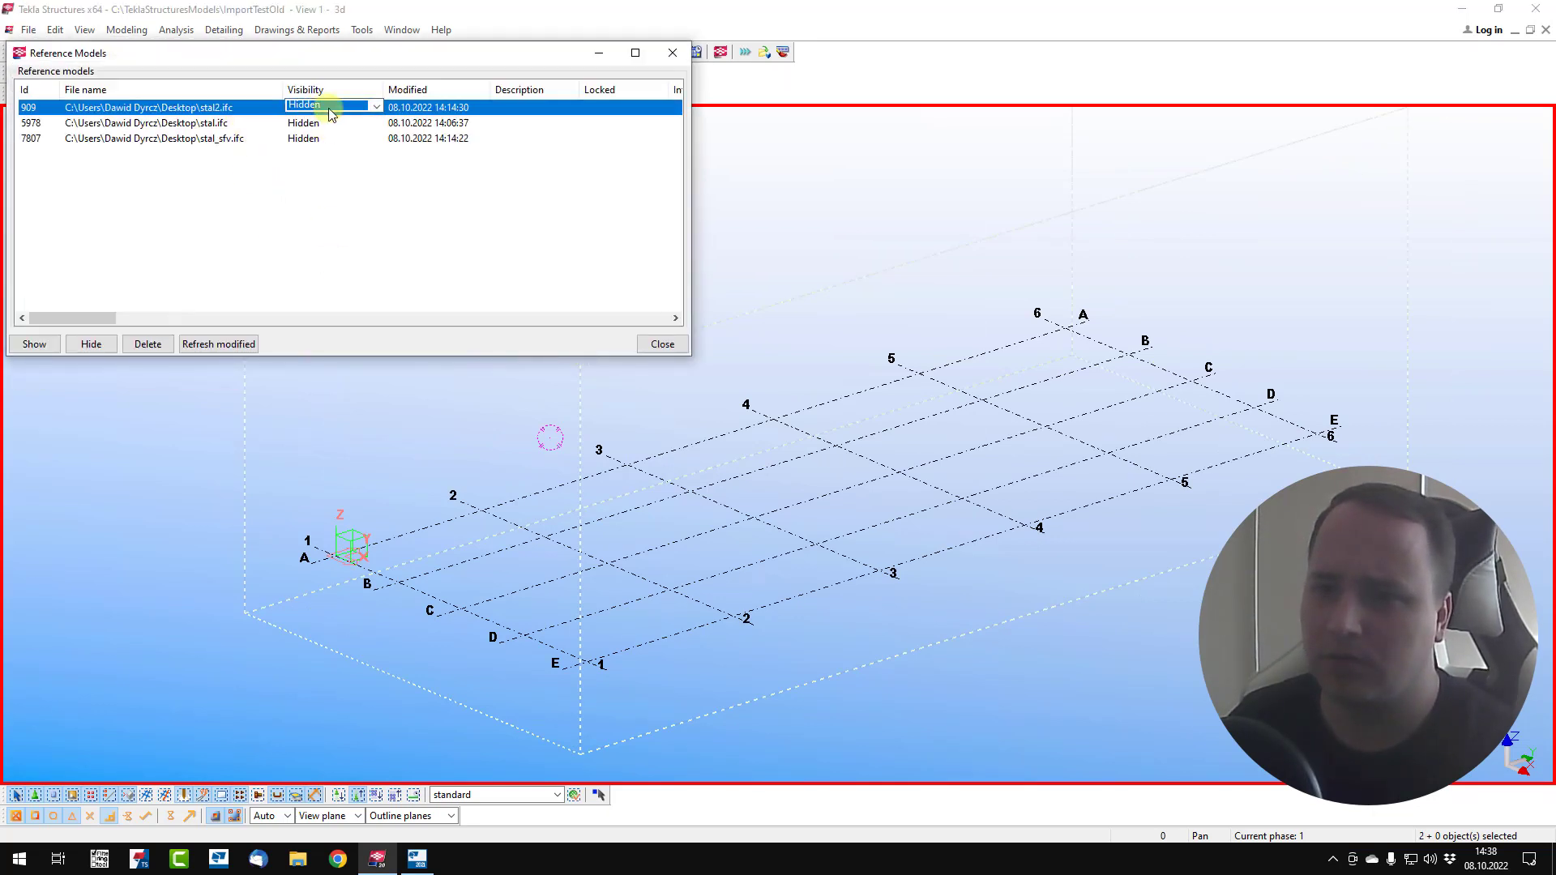
{"action": "left_click", "coordinate": [331, 108]}
{"action": "left_click", "coordinate": [312, 122]}
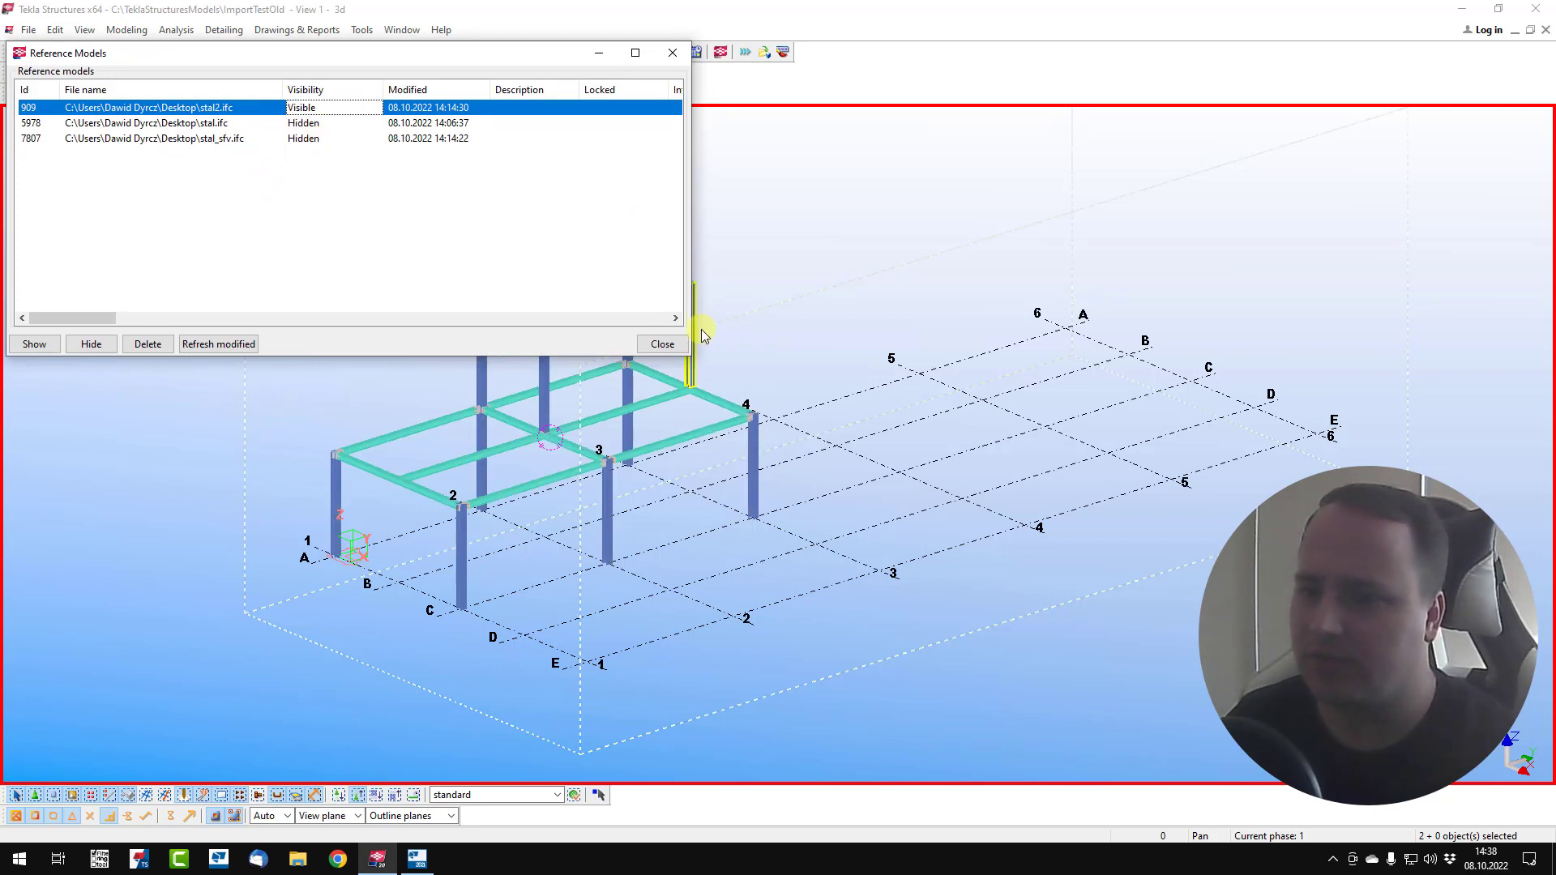
{"action": "left_click", "coordinate": [662, 343]}
Step: Area-select all objects of the stal2.ifc steel frame
{"action": "scroll", "coordinate": [734, 316], "scroll_direction": "down", "scroll_amount": 1}
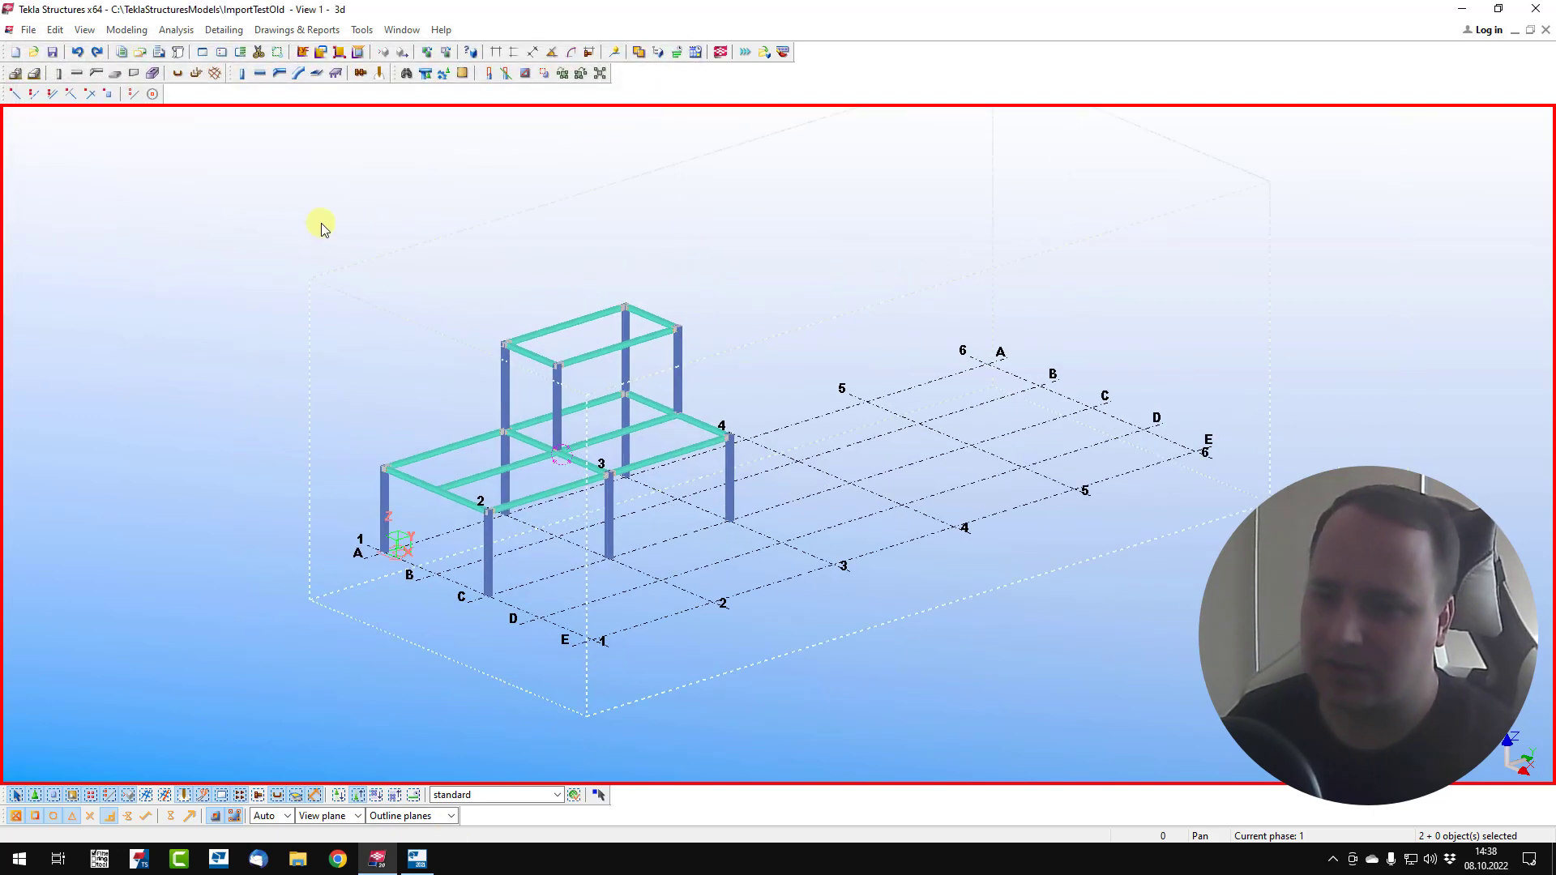
{"action": "left_click_drag", "start_coordinate": [321, 228], "coordinate": [910, 695]}
{"action": "left_click", "coordinate": [359, 30]}
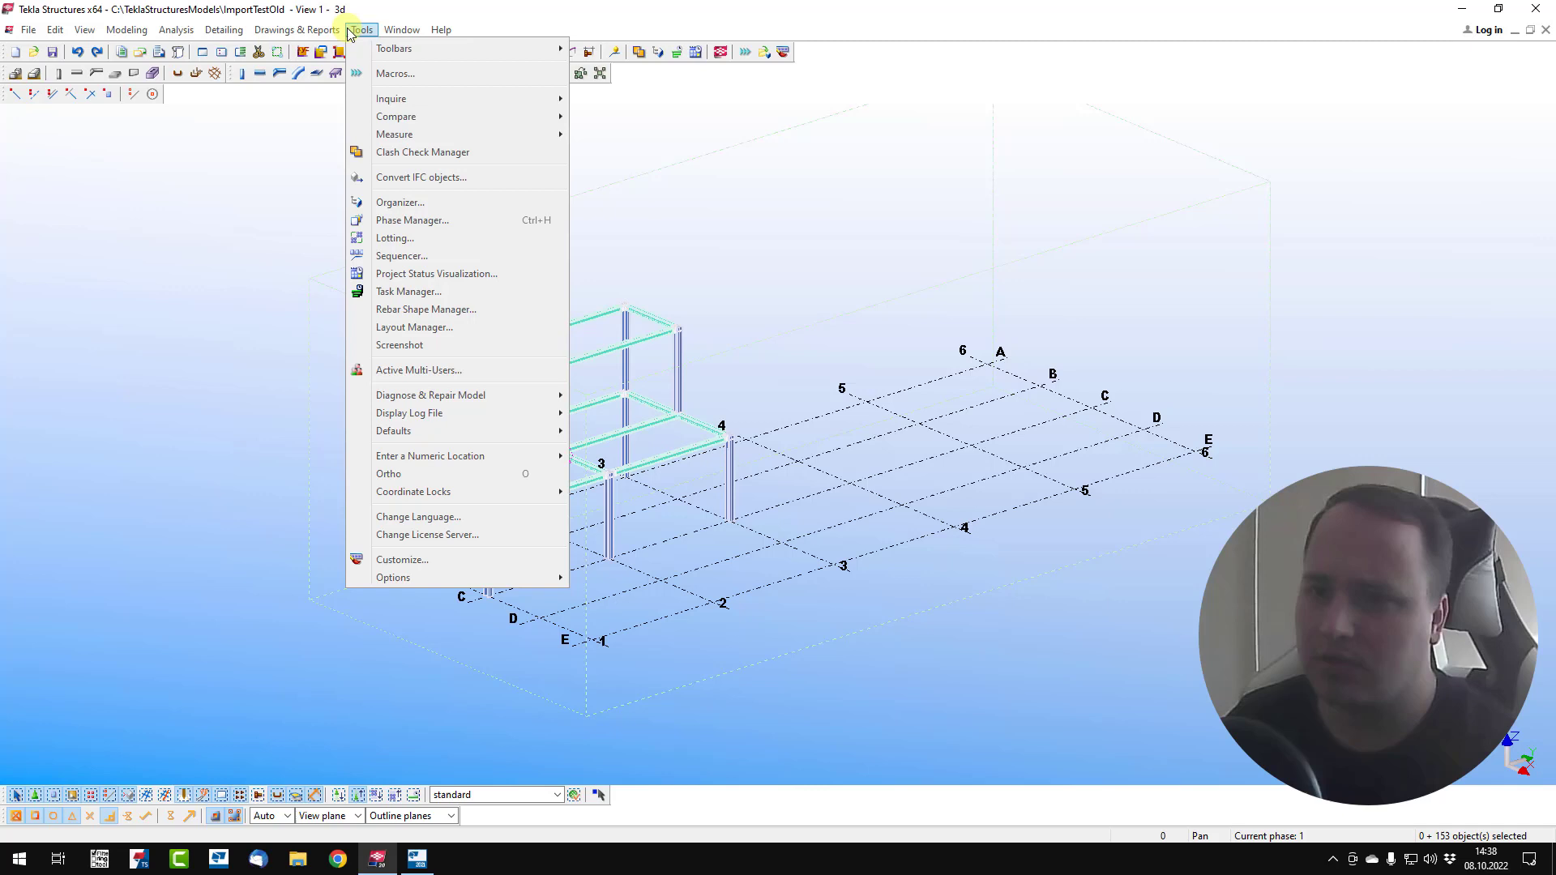
Step: Convert the stal2.ifc objects into 129 native HEA200 beams and HEA240 columns, dismissing the report
{"action": "left_click", "coordinate": [431, 177]}
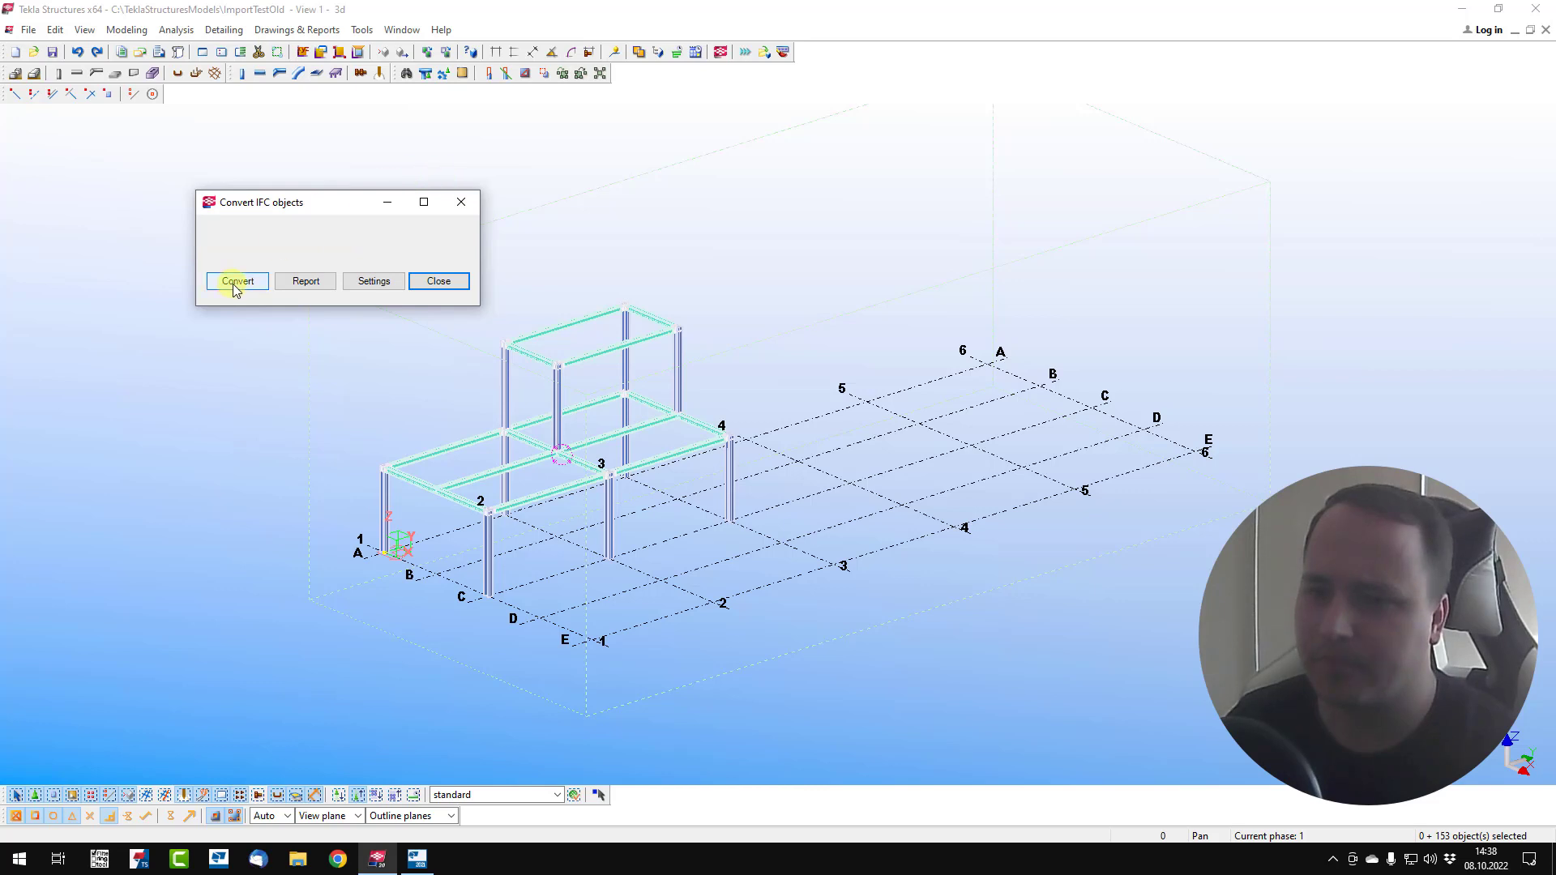
{"action": "left_click", "coordinate": [237, 281]}
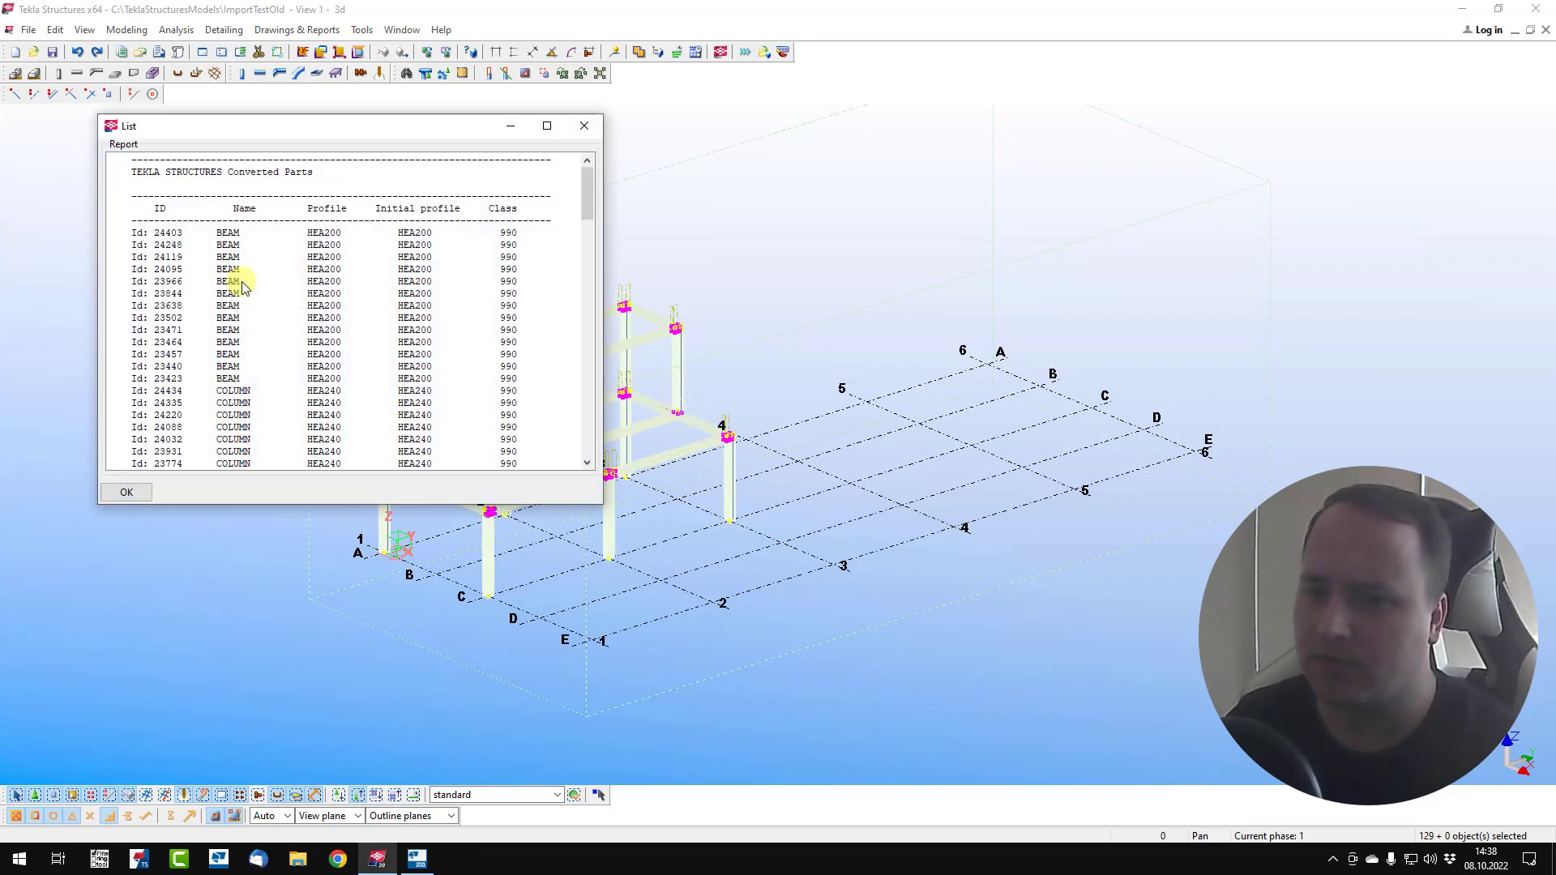
{"action": "left_click", "coordinate": [128, 493]}
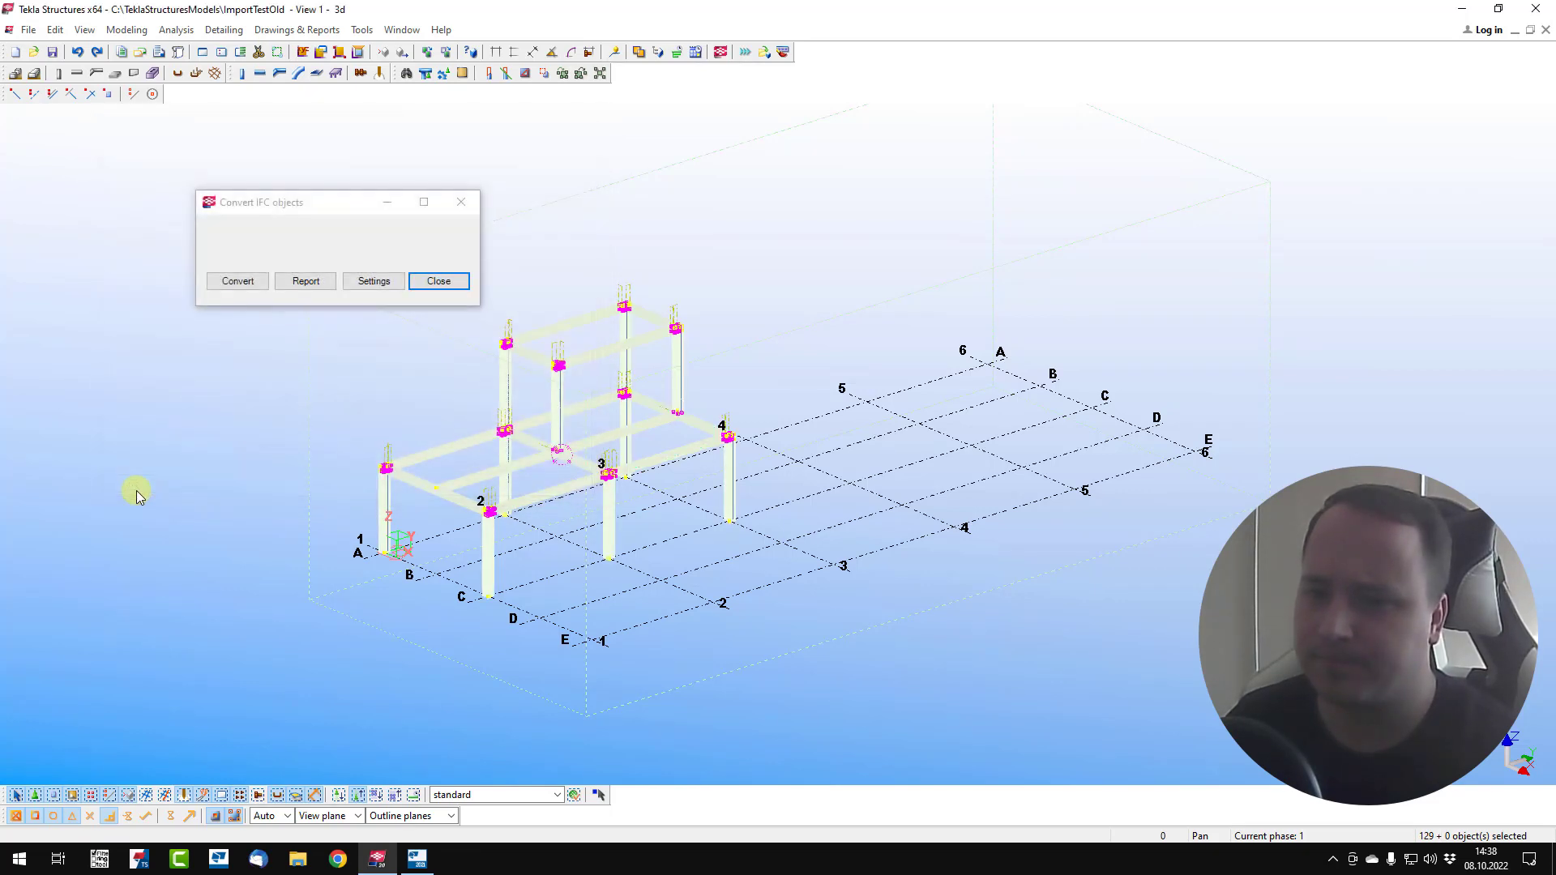
{"action": "left_click", "coordinate": [438, 281]}
{"action": "left_click", "coordinate": [28, 30]}
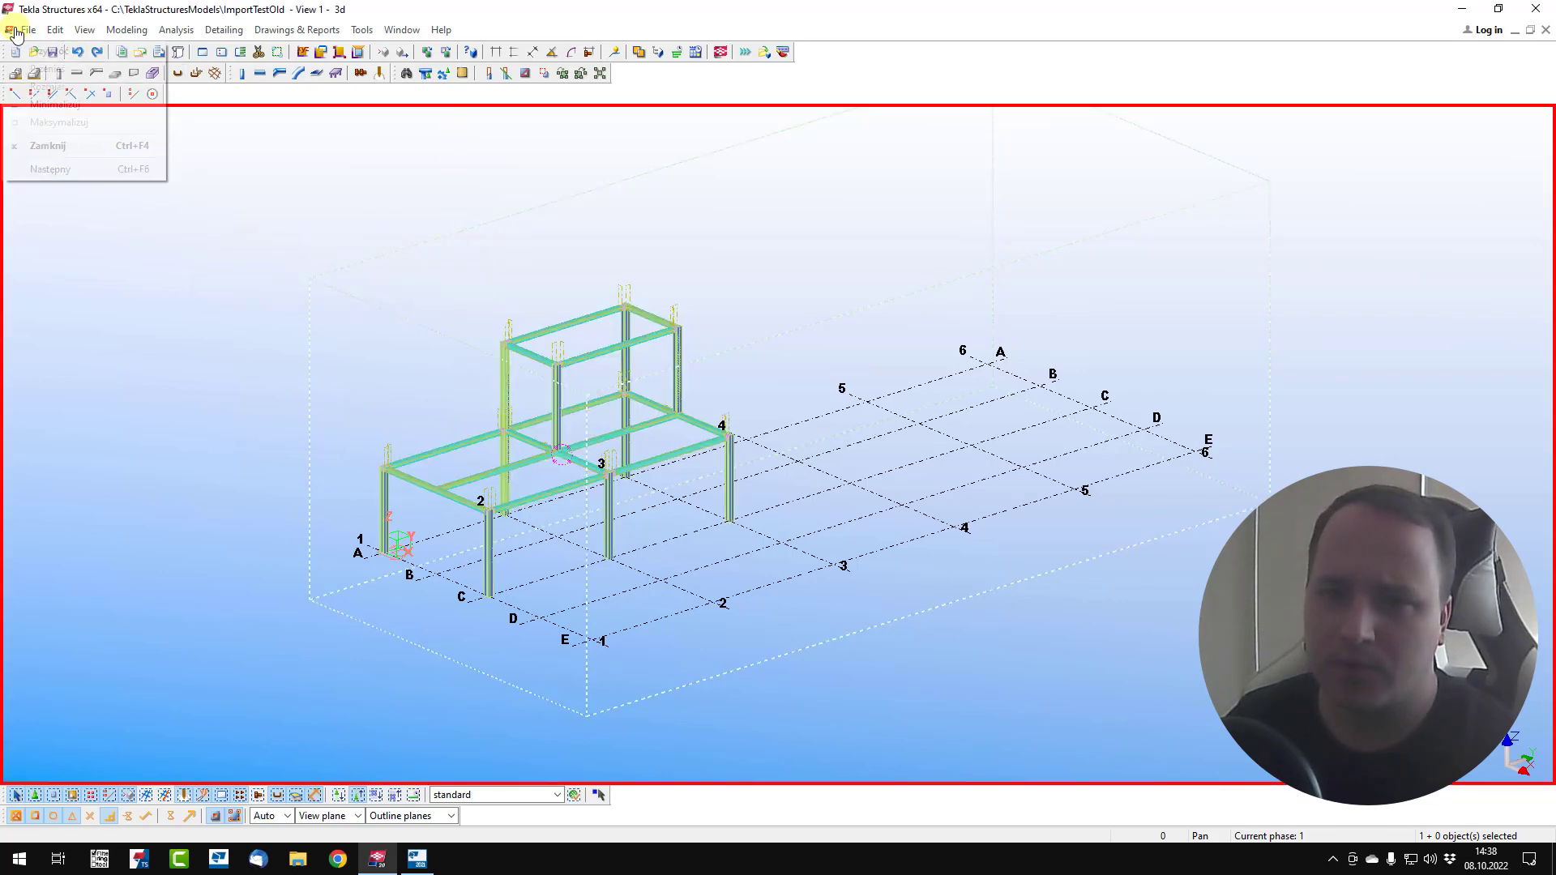
Step: Set the stal2.ifc reference model to Hidden in the reference model list
{"action": "left_click", "coordinate": [121, 231]}
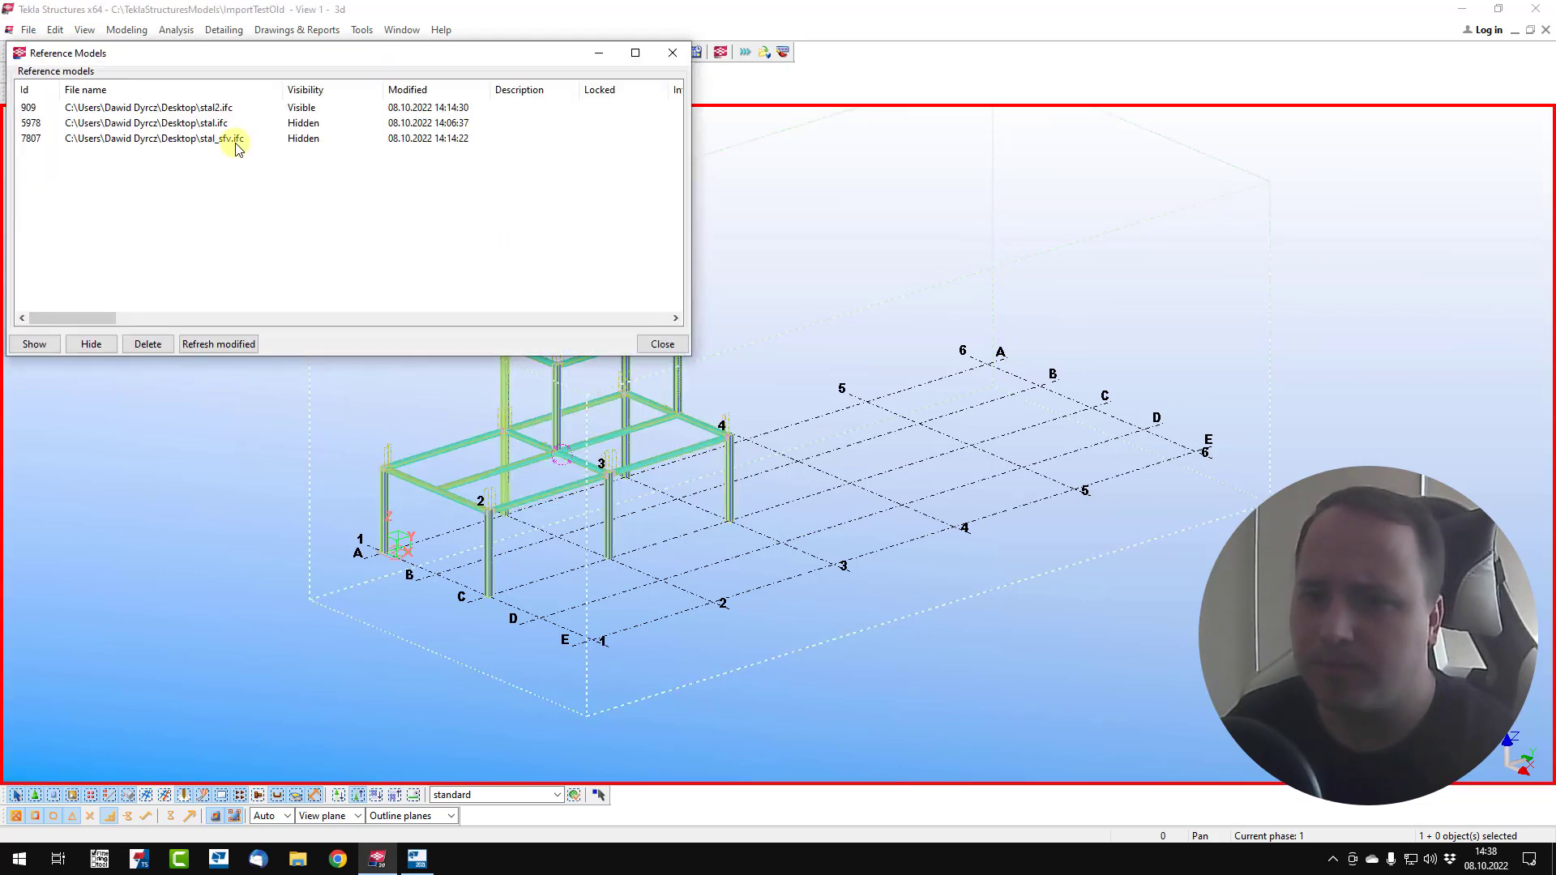
{"action": "left_click", "coordinate": [308, 107]}
{"action": "left_click", "coordinate": [373, 107]}
{"action": "left_click", "coordinate": [320, 139]}
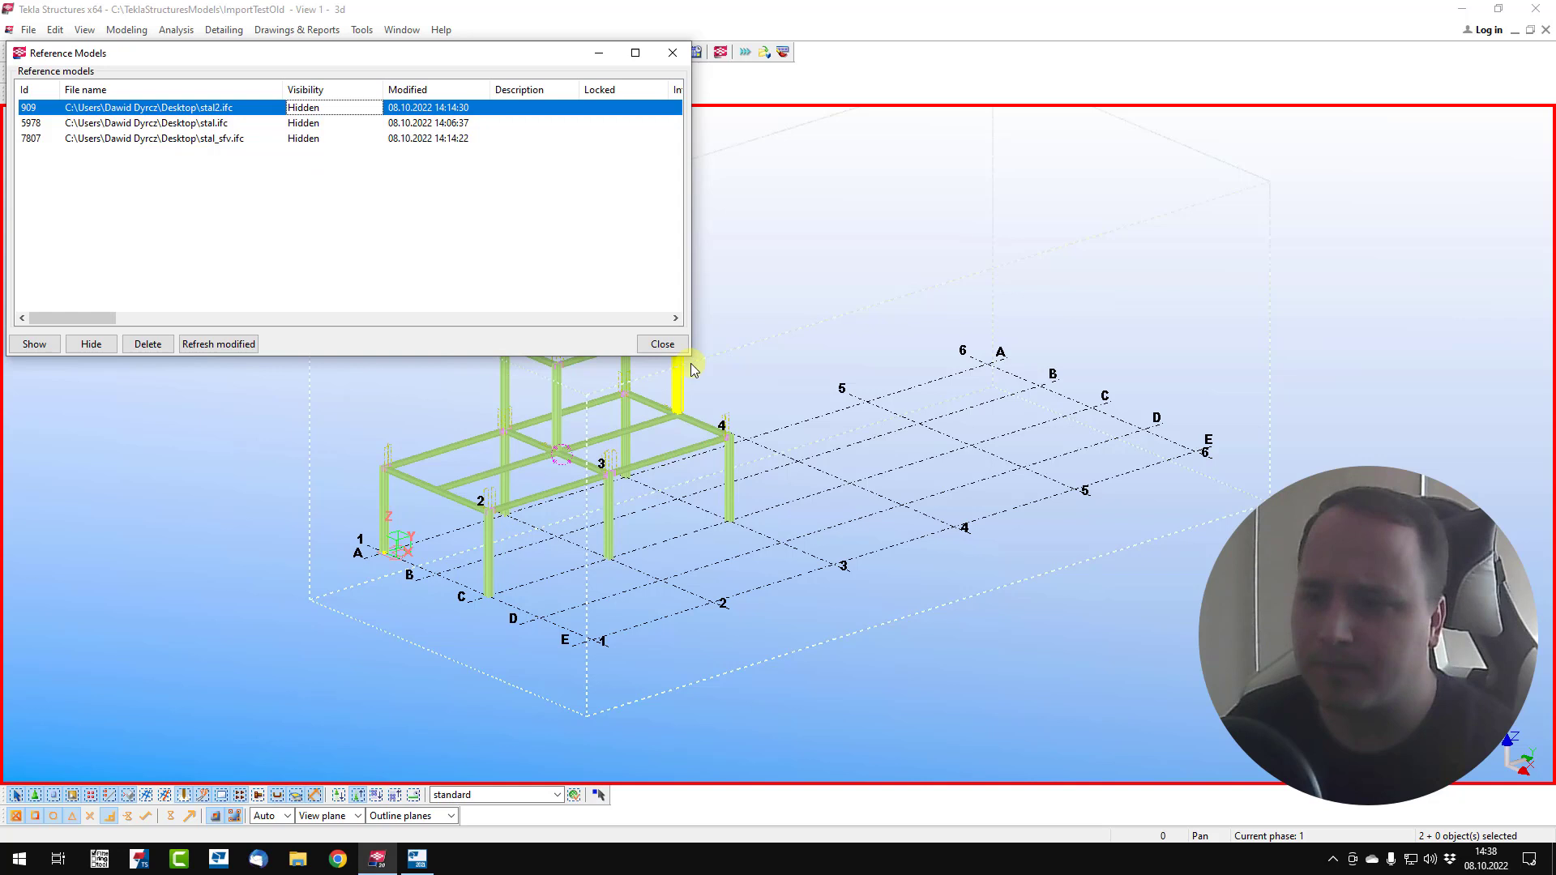
{"action": "left_click", "coordinate": [662, 344]}
Step: Check the beam between gridlines 2 and 3, then orbit out to view the whole frame
{"action": "scroll", "coordinate": [485, 555], "scroll_direction": "up", "scroll_amount": 2}
{"action": "left_click", "coordinate": [610, 462]}
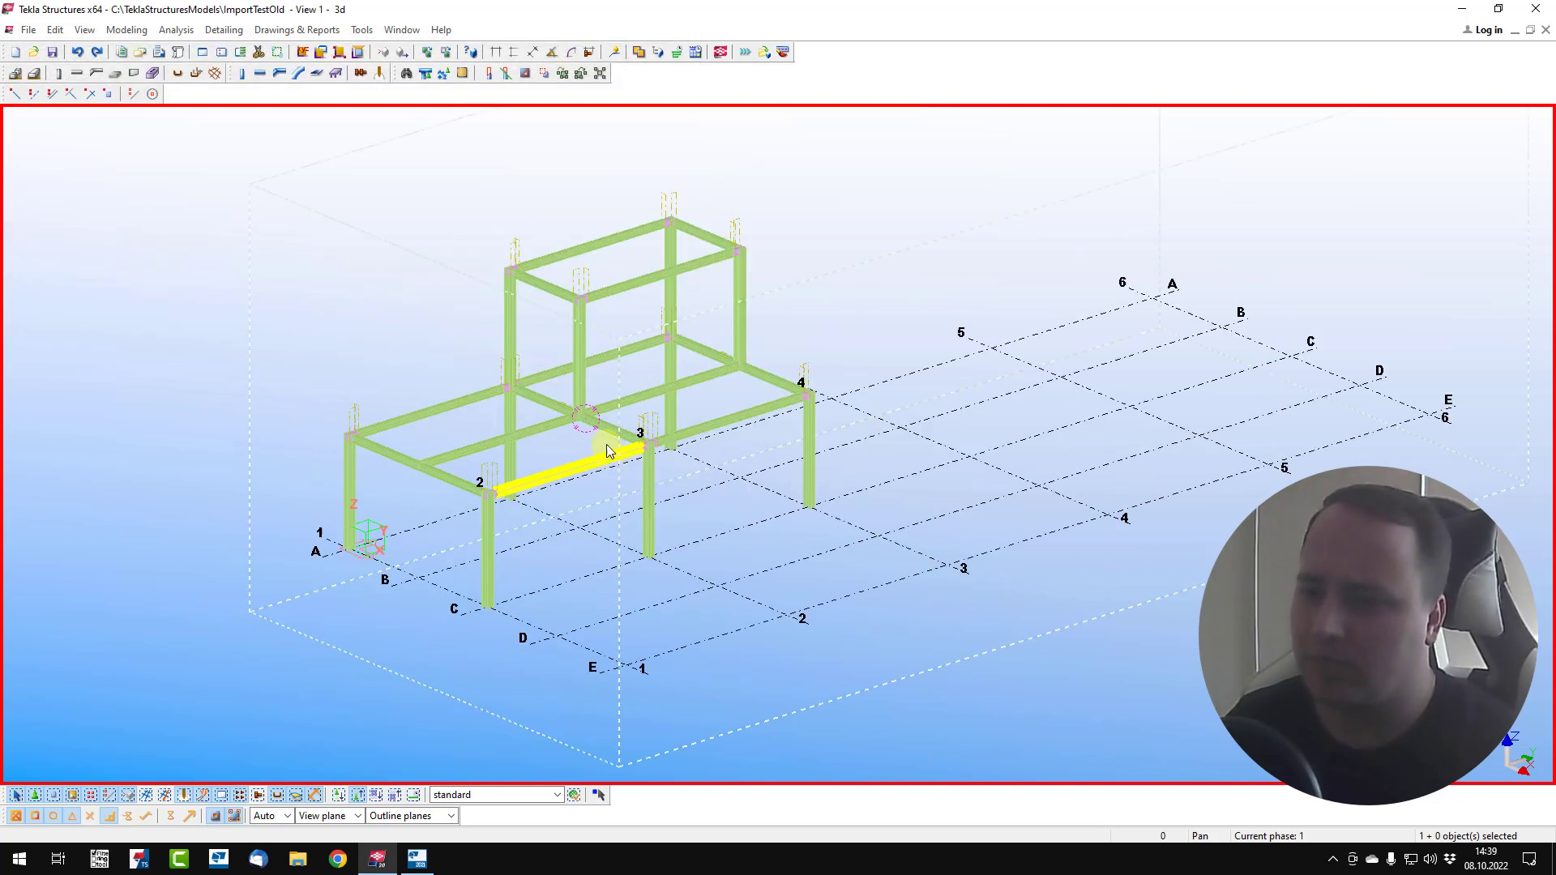
{"action": "left_click", "coordinate": [406, 445]}
{"action": "scroll", "coordinate": [416, 454], "scroll_direction": "up", "scroll_amount": 10}
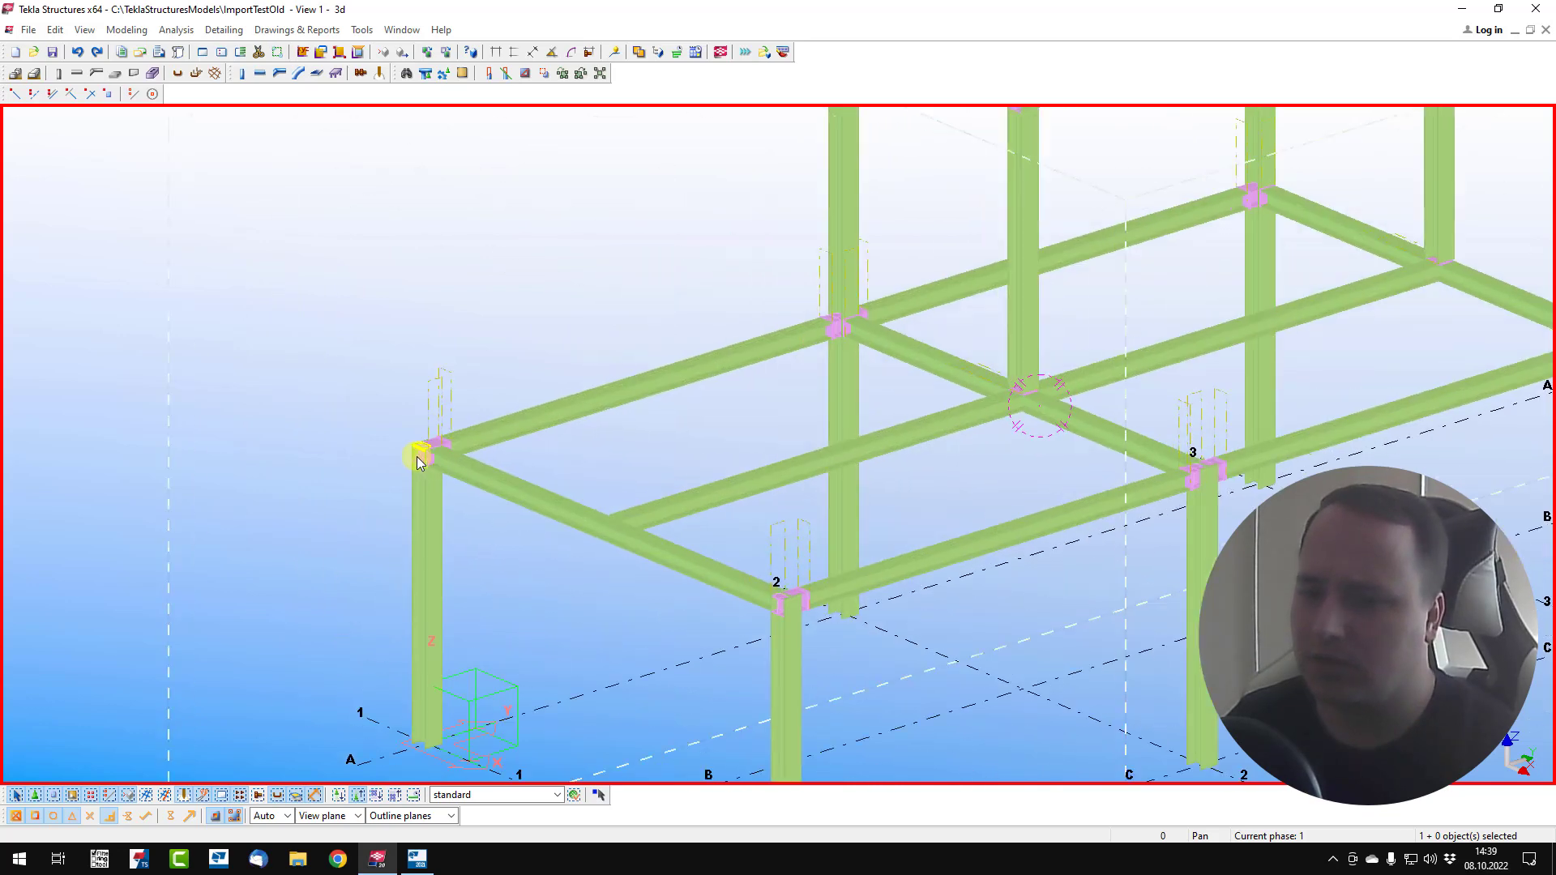
{"action": "scroll", "coordinate": [467, 438], "scroll_direction": "down", "scroll_amount": 5}
{"action": "middle_click_drag", "start_coordinate": [375, 424], "coordinate": [1029, 421], "text": "ctrl"}
{"action": "scroll", "coordinate": [1029, 422], "scroll_direction": "down", "scroll_amount": 5}
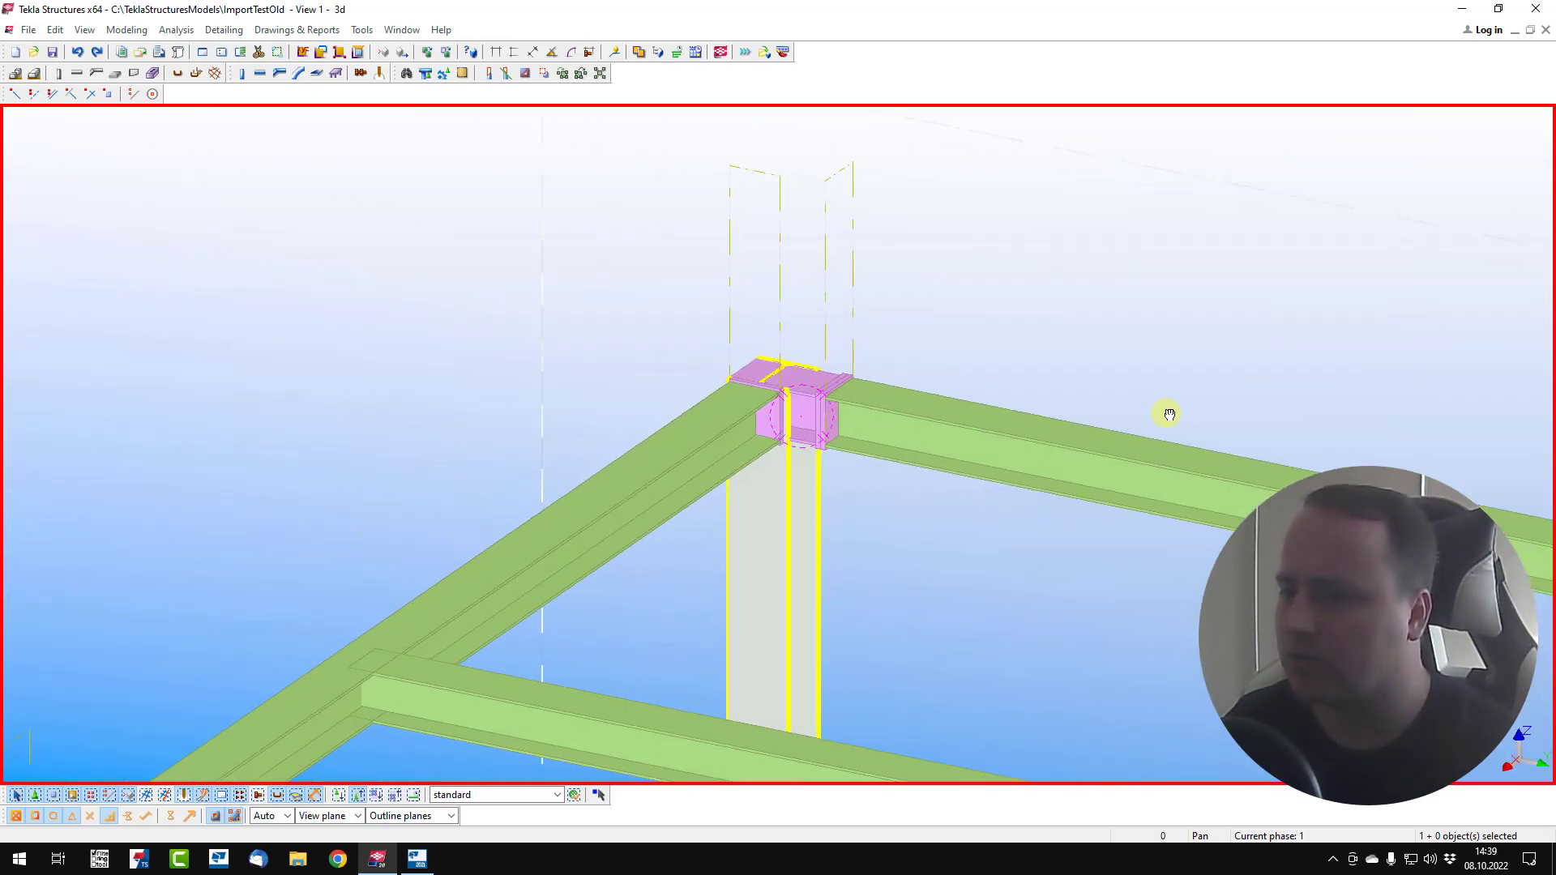
{"action": "scroll", "coordinate": [678, 392], "scroll_direction": "down", "scroll_amount": 3}
{"action": "middle_click_drag", "start_coordinate": [677, 392], "coordinate": [976, 421], "text": "ctrl"}
Step: Select a column and orbit around its top beam-column joint to inspect the connection
{"action": "scroll", "coordinate": [820, 438], "scroll_direction": "up", "scroll_amount": 4}
{"action": "scroll", "coordinate": [807, 443], "scroll_direction": "up", "scroll_amount": 6}
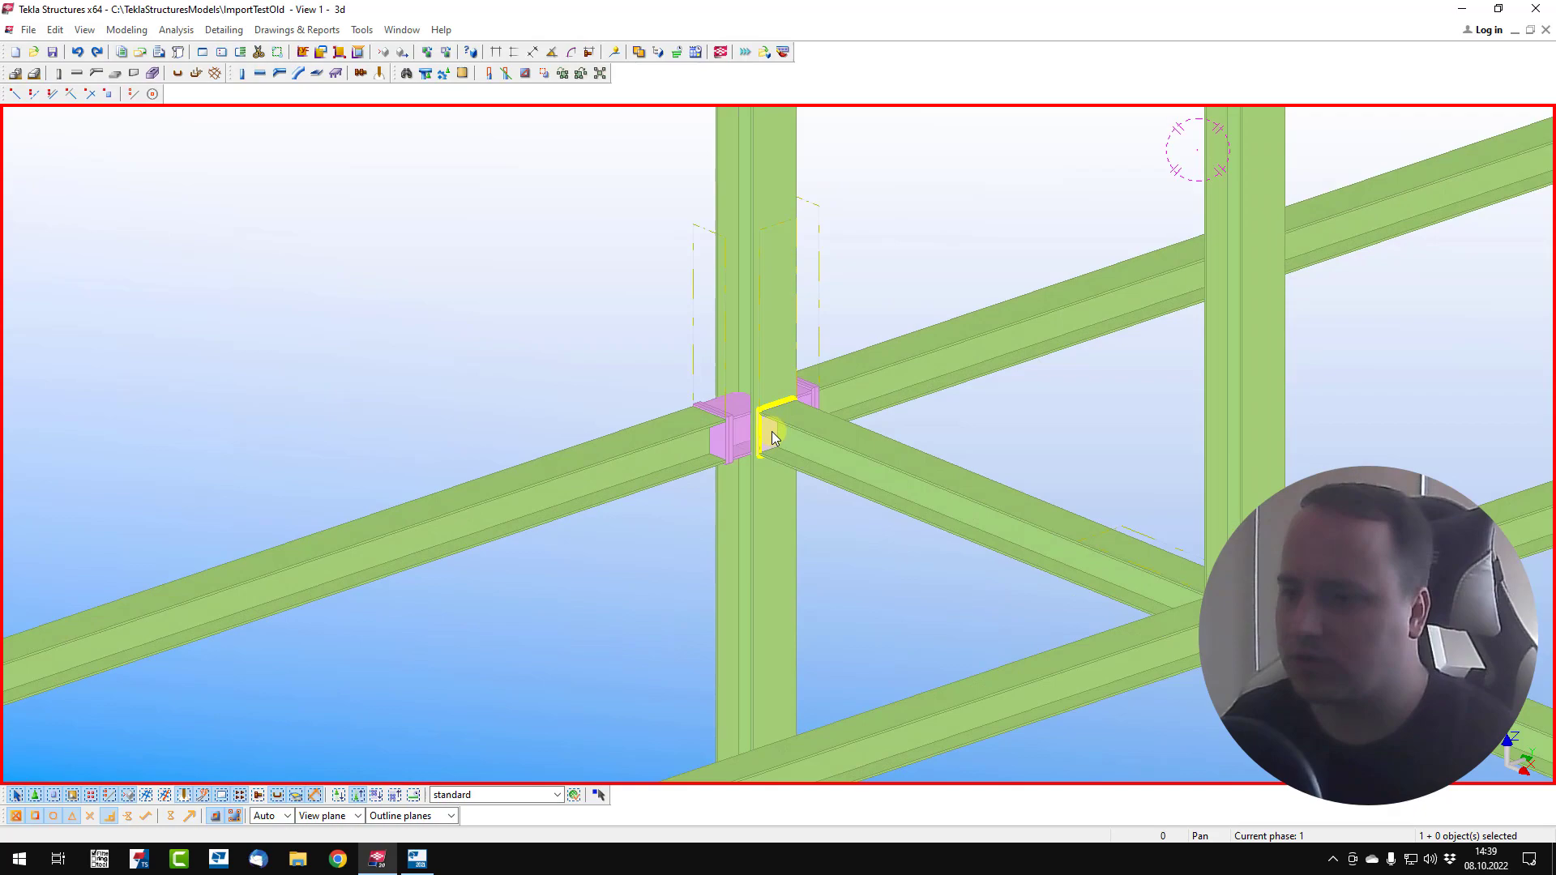
{"action": "middle_click_drag", "start_coordinate": [781, 434], "coordinate": [842, 384], "text": "ctrl"}
{"action": "scroll", "coordinate": [842, 385], "scroll_direction": "down", "scroll_amount": 8}
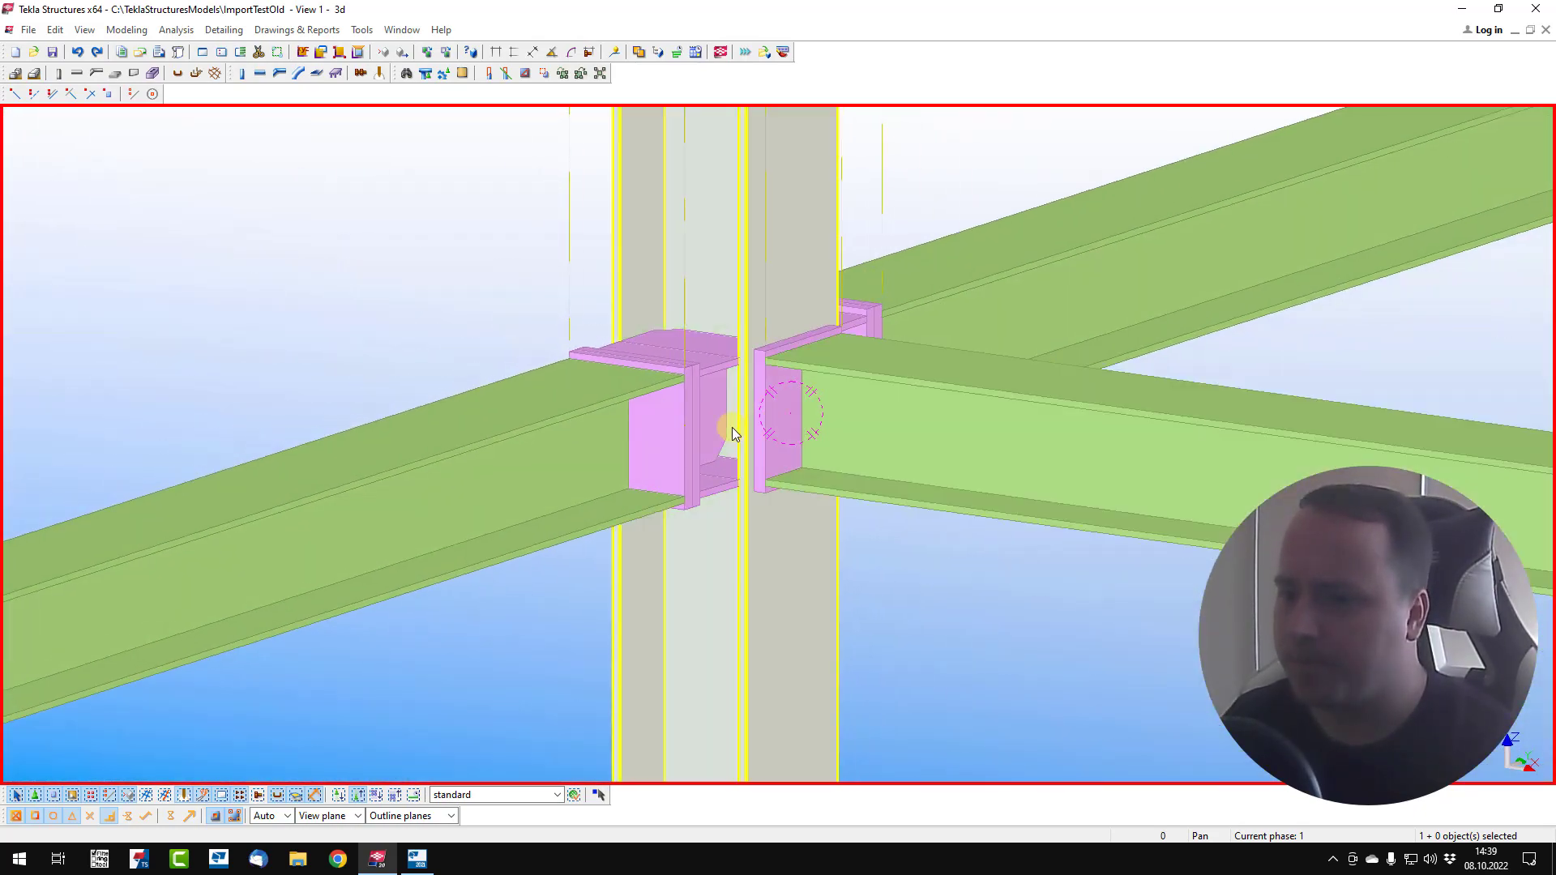
{"action": "middle_click_drag", "start_coordinate": [767, 421], "coordinate": [844, 392], "text": "ctrl"}
{"action": "left_click", "coordinate": [469, 441]}
{"action": "scroll", "coordinate": [470, 446], "scroll_direction": "up", "scroll_amount": 5}
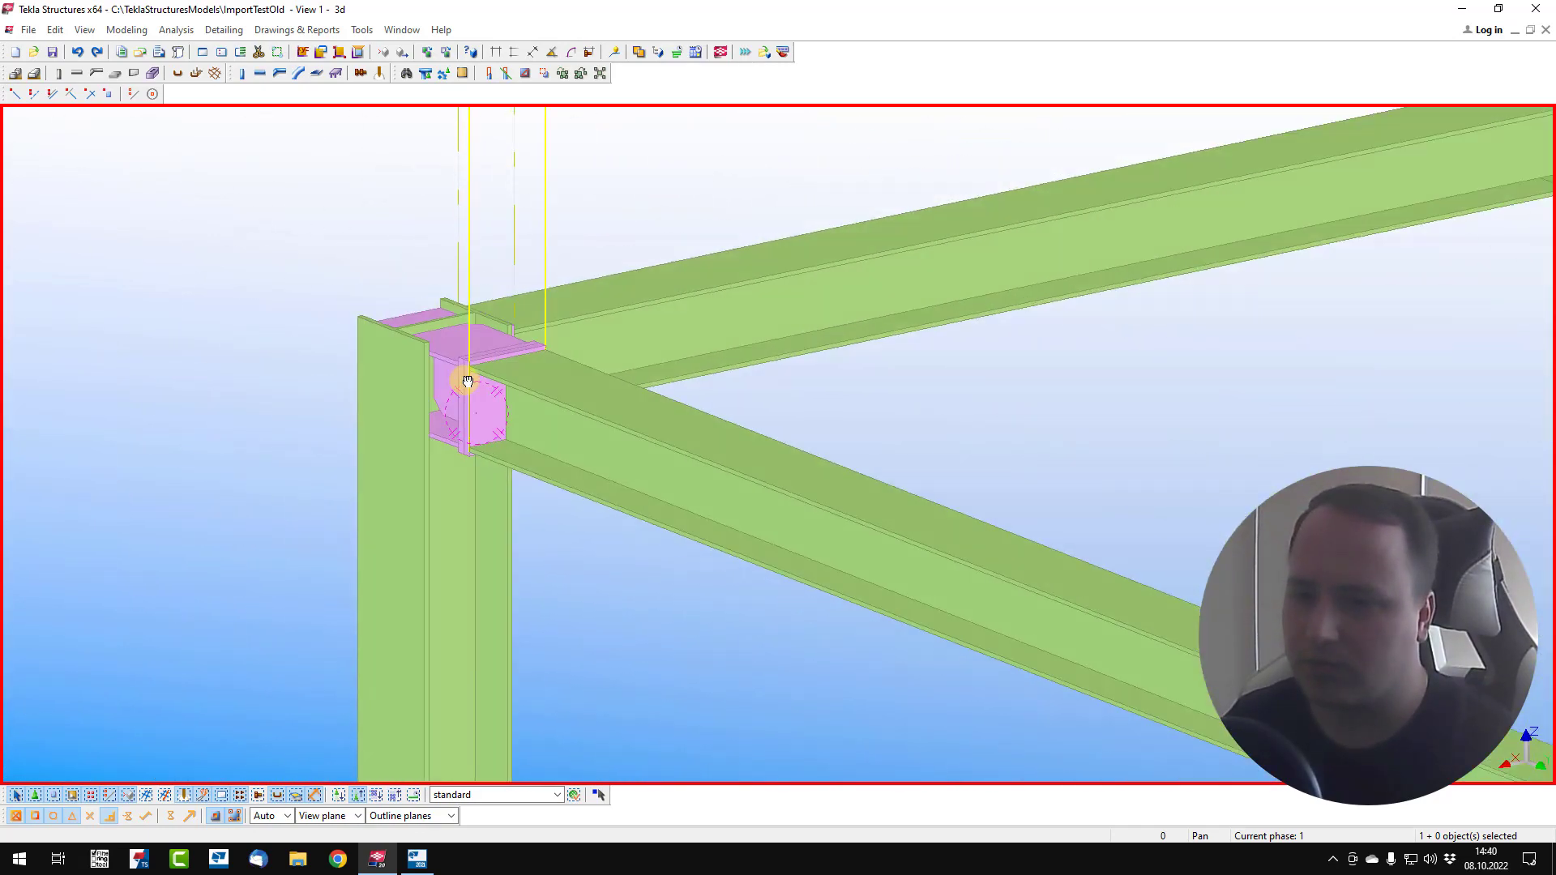
{"action": "middle_click_drag", "start_coordinate": [468, 381], "coordinate": [582, 501], "text": "ctrl"}
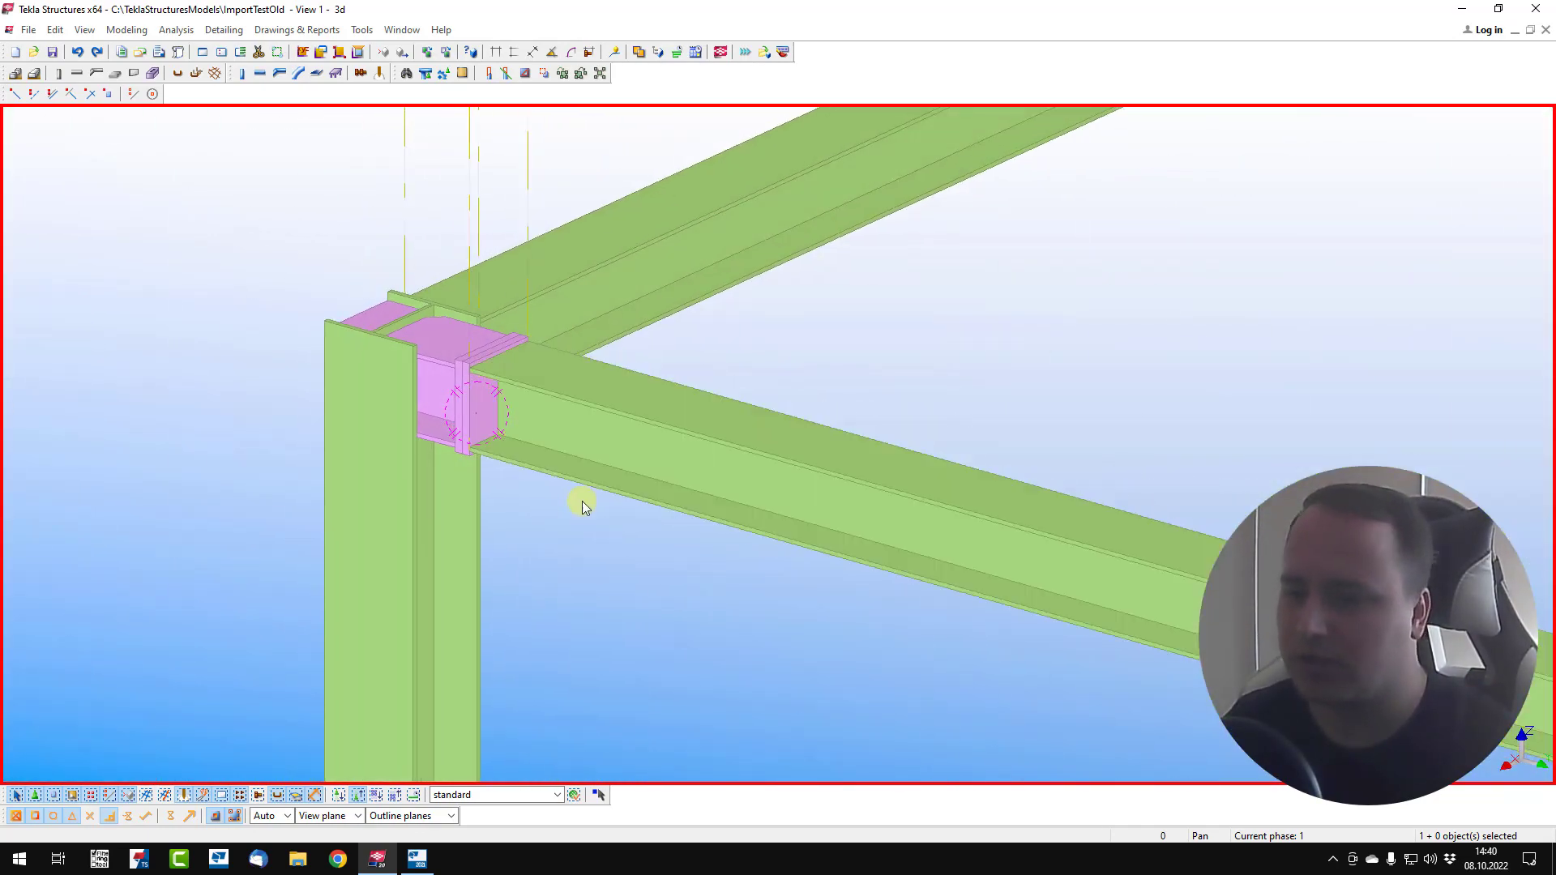
{"action": "scroll", "coordinate": [582, 501], "scroll_direction": "down", "scroll_amount": 10}
Step: In Tekla Structures Partner, box-select the entire steel frame
{"action": "left_click", "coordinate": [417, 858]}
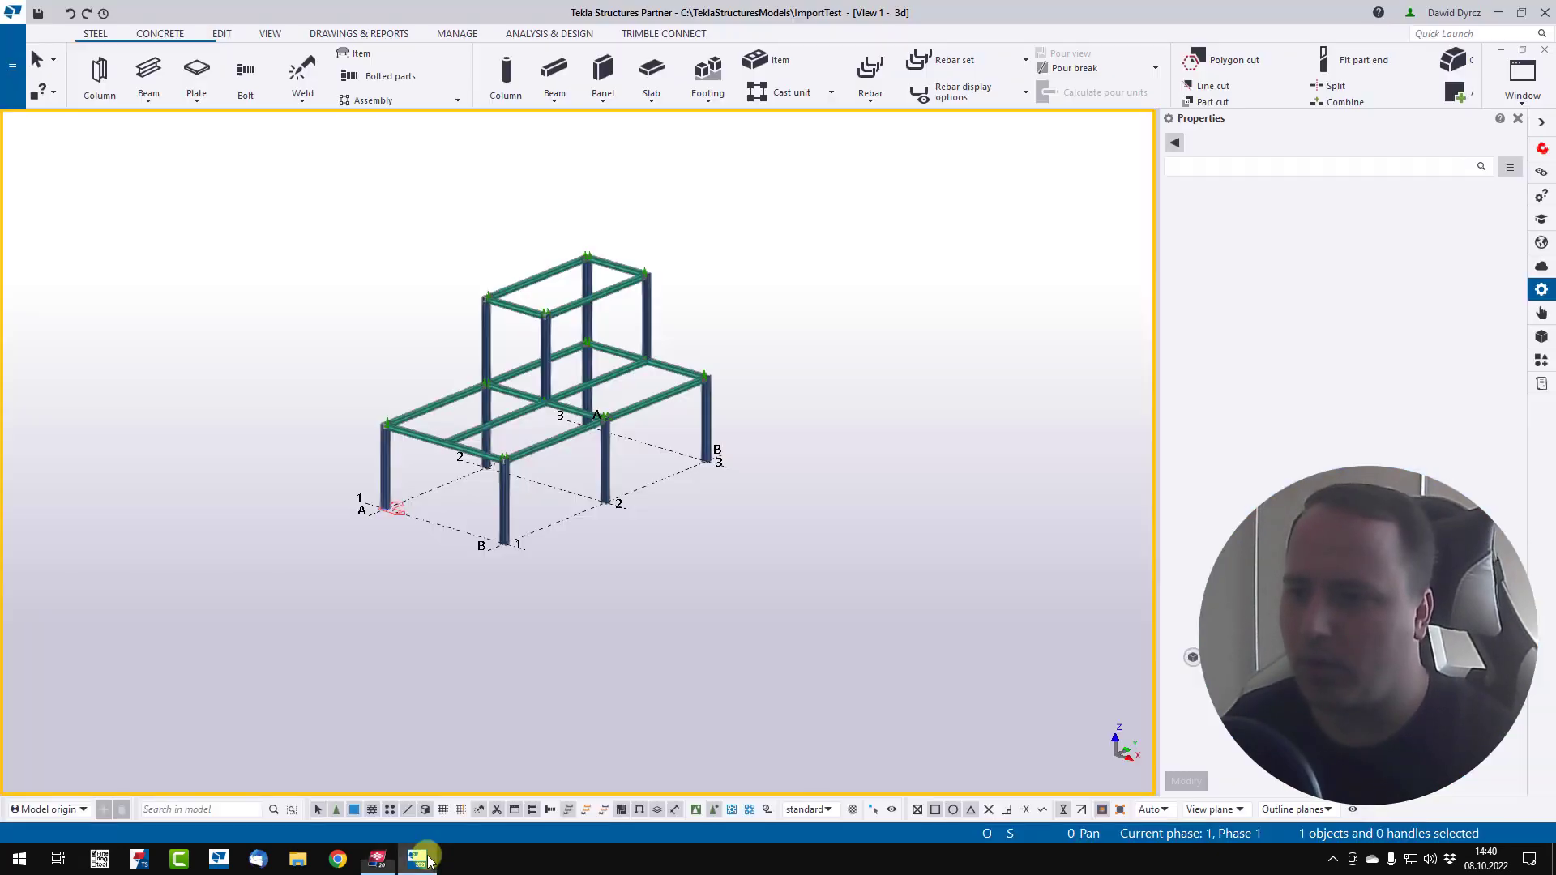
{"action": "middle_click_drag", "start_coordinate": [817, 578], "coordinate": [924, 545]}
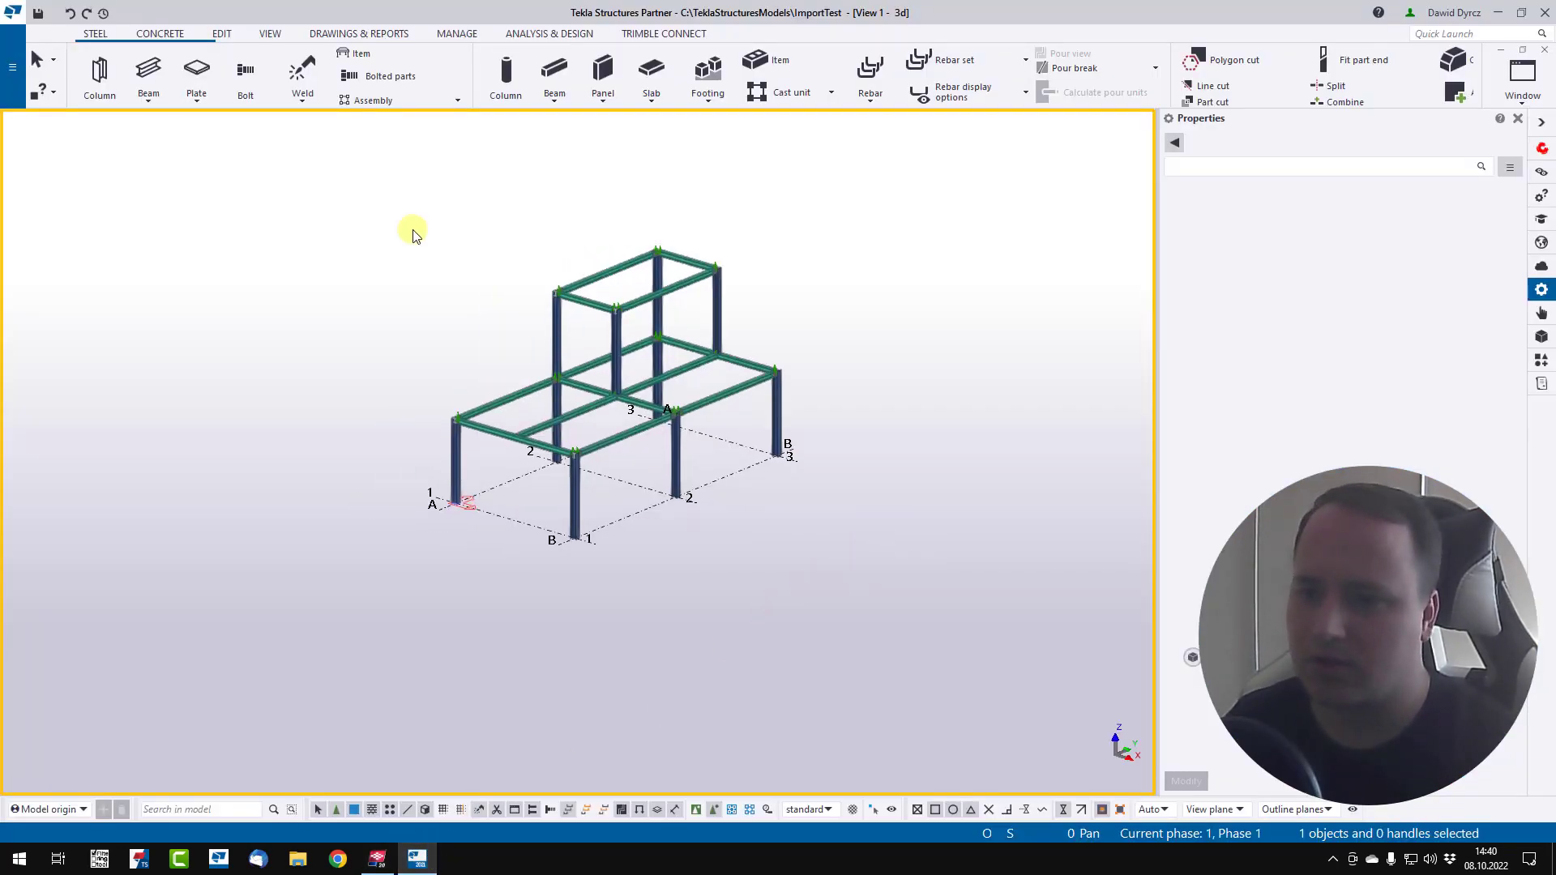
{"action": "left_click_drag", "start_coordinate": [354, 125], "coordinate": [945, 612]}
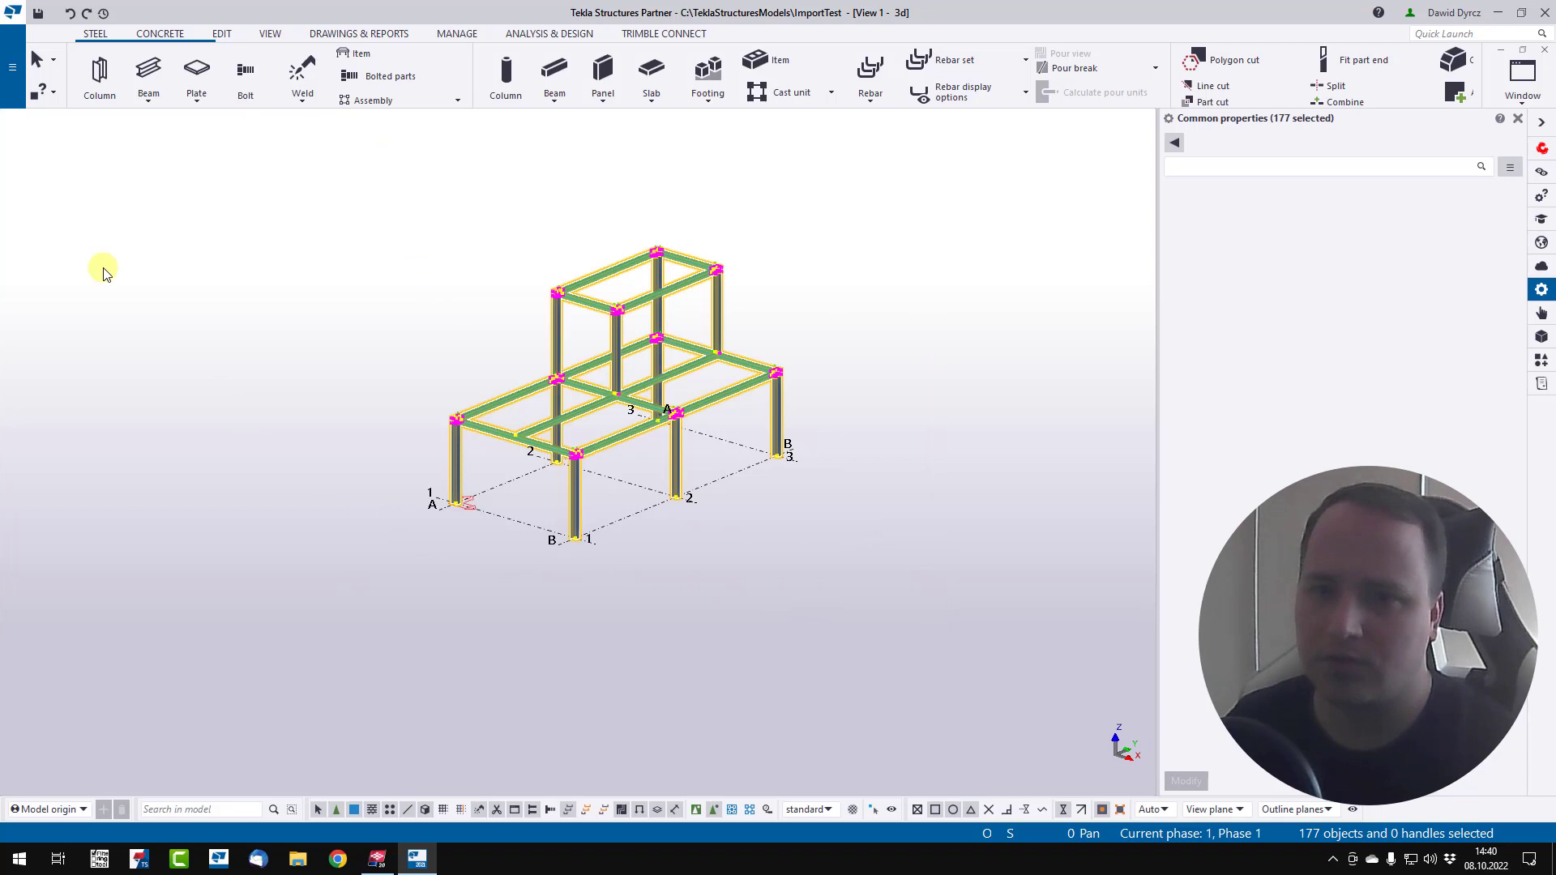
Step: Export the selected frame to IFC with export type Steel fabrication view
{"action": "left_click", "coordinate": [12, 67]}
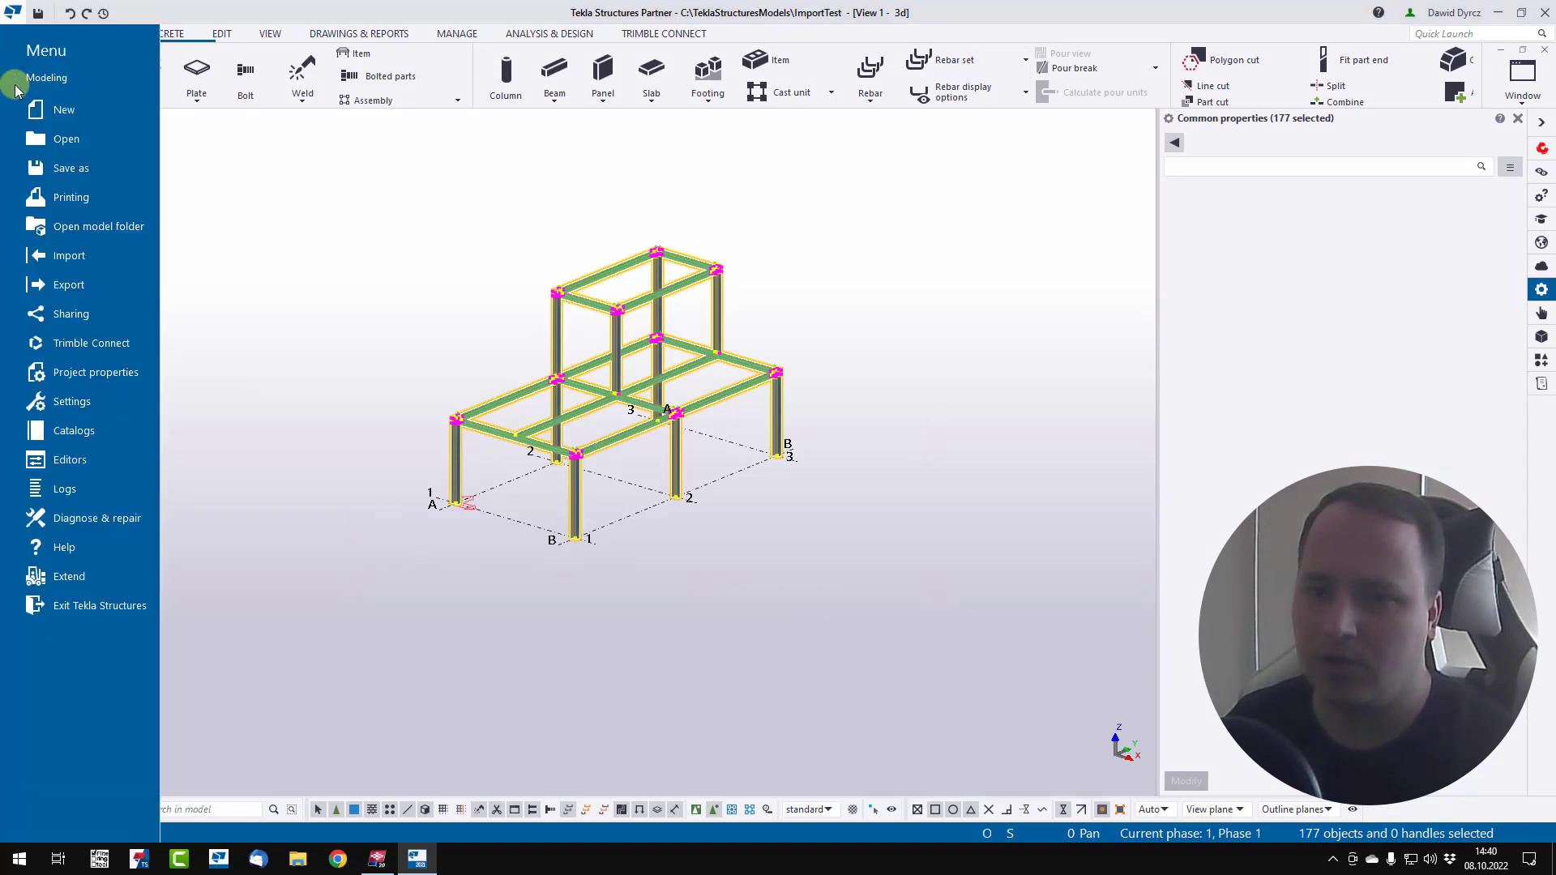
{"action": "left_click", "coordinate": [81, 285]}
{"action": "left_click", "coordinate": [244, 149]}
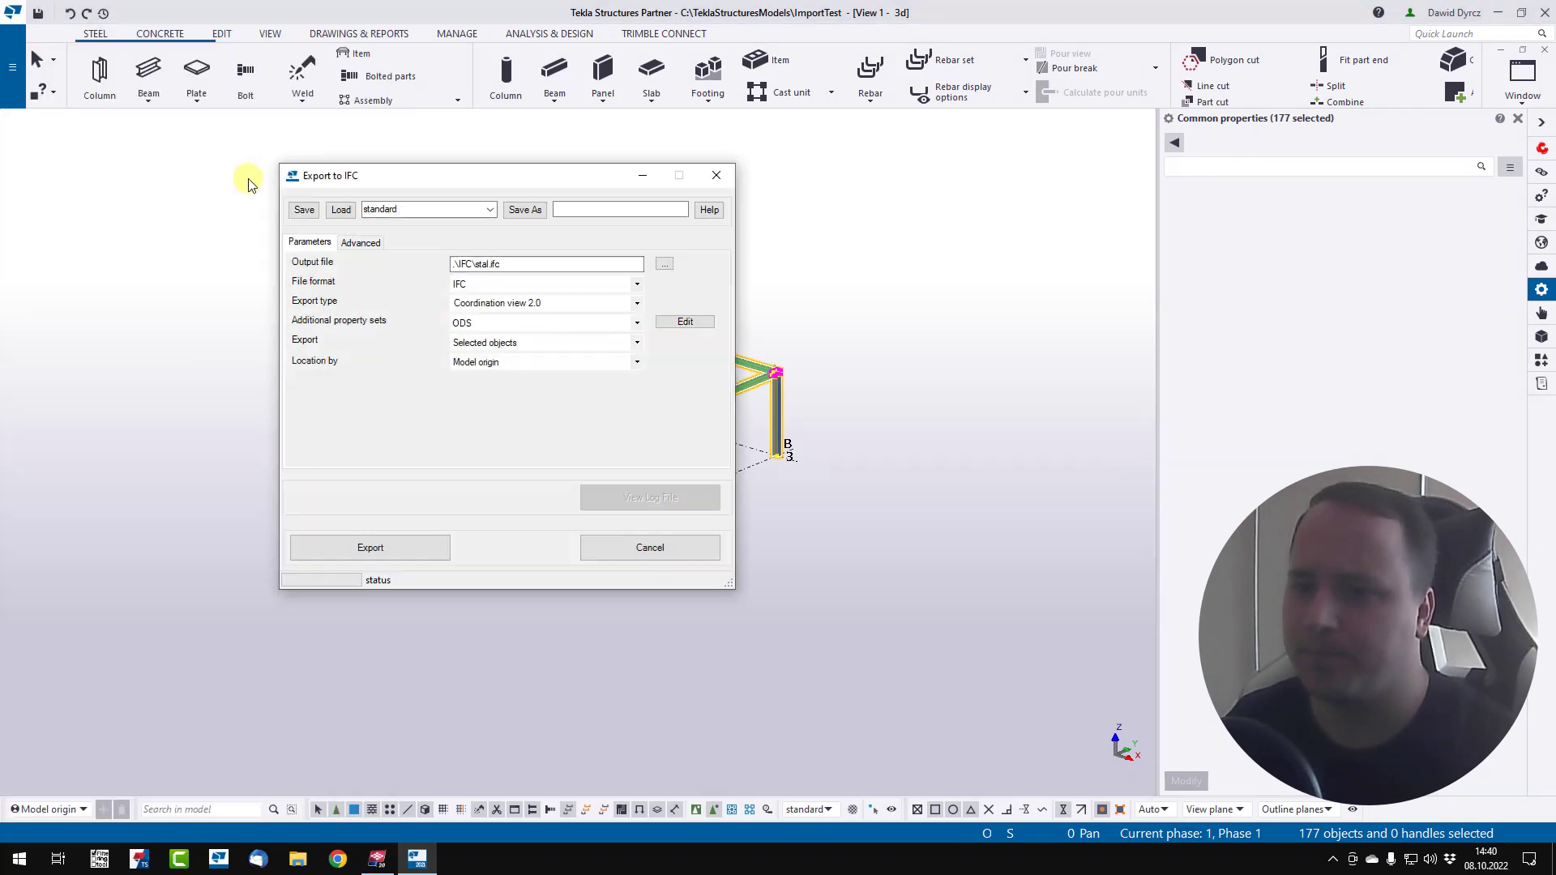
{"action": "double_click", "coordinate": [686, 162]}
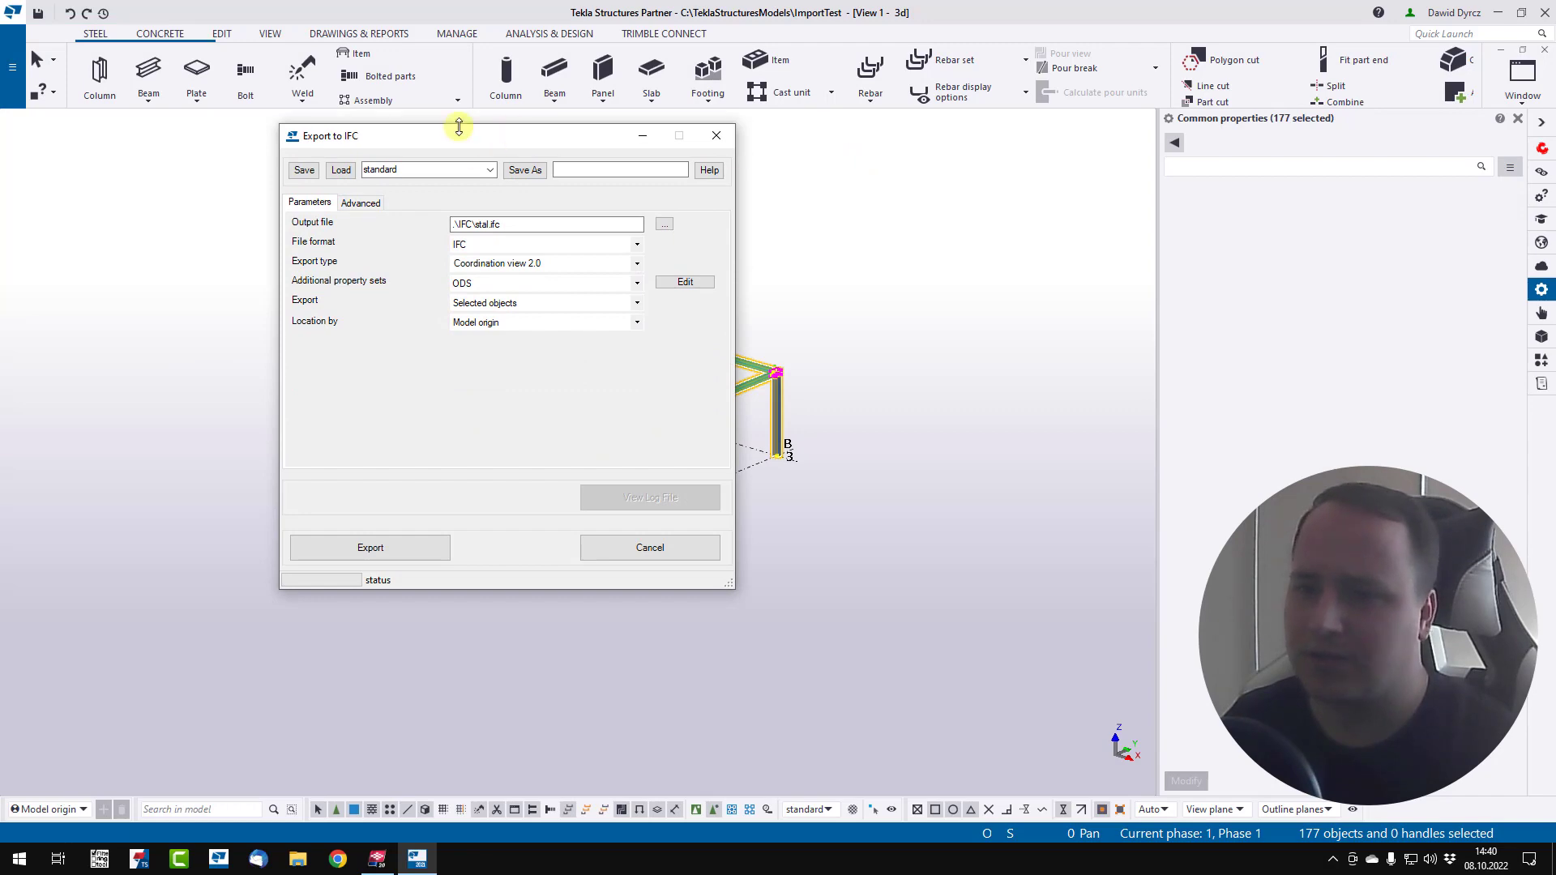
{"action": "left_click_drag", "start_coordinate": [509, 131], "coordinate": [397, 130]}
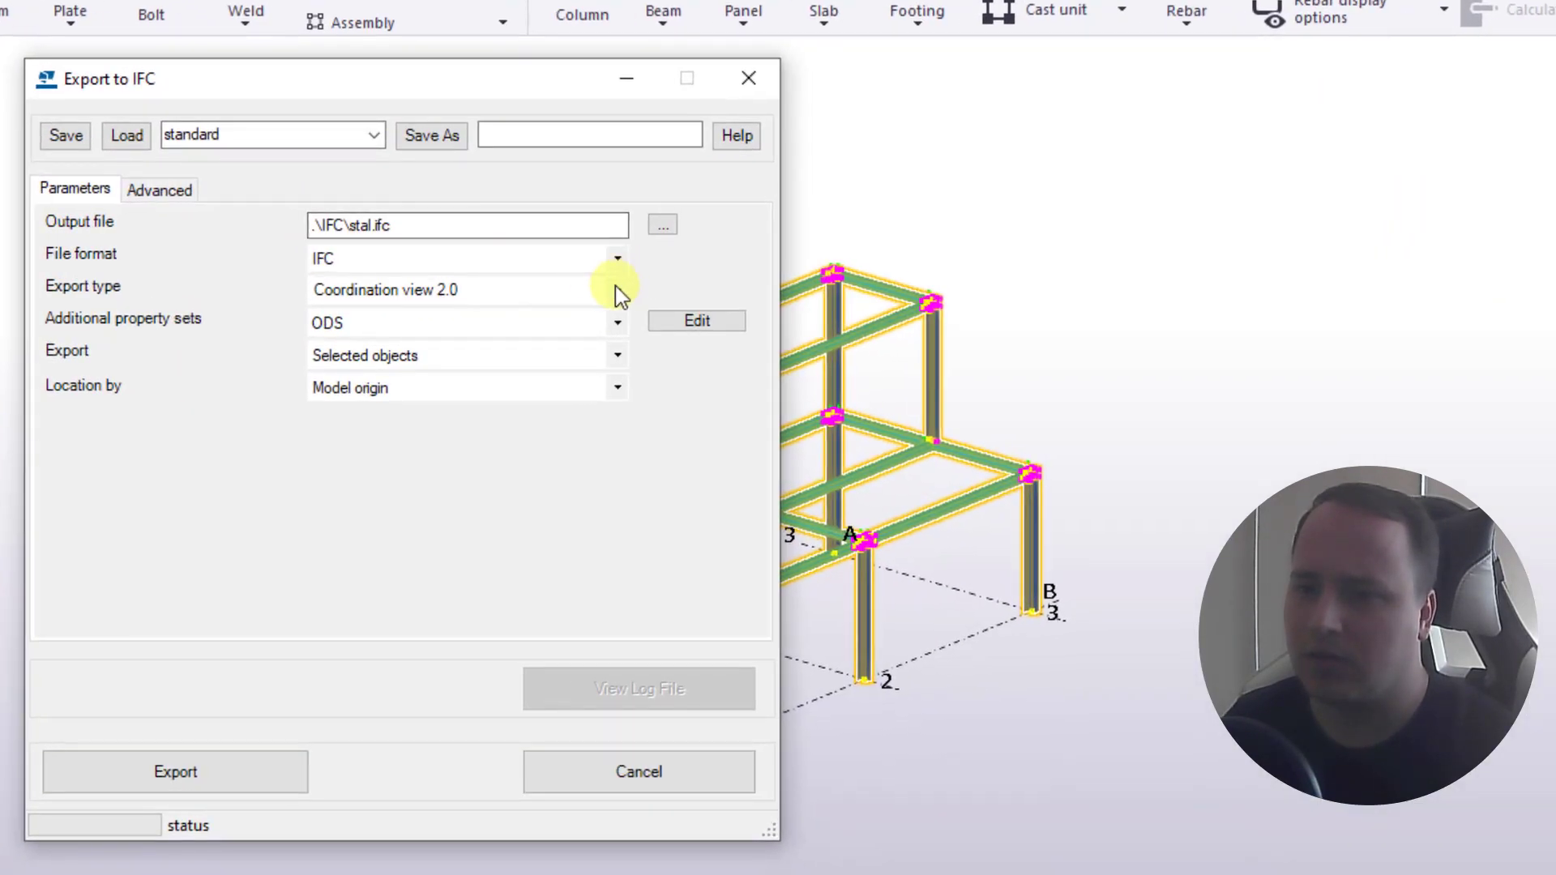
{"action": "left_click", "coordinate": [618, 290]}
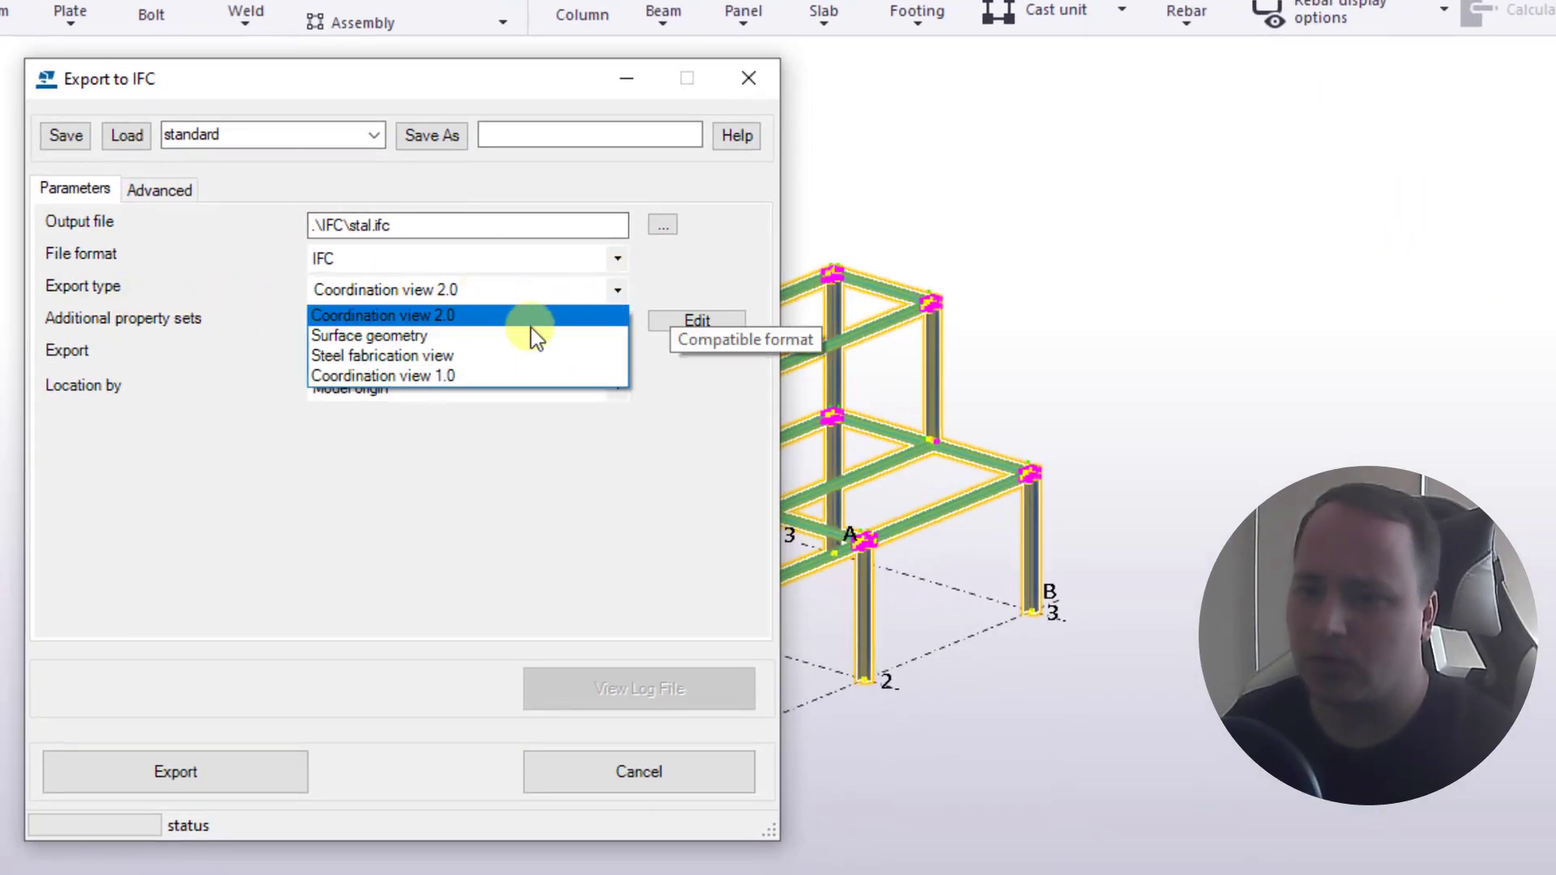
{"action": "left_click", "coordinate": [439, 357]}
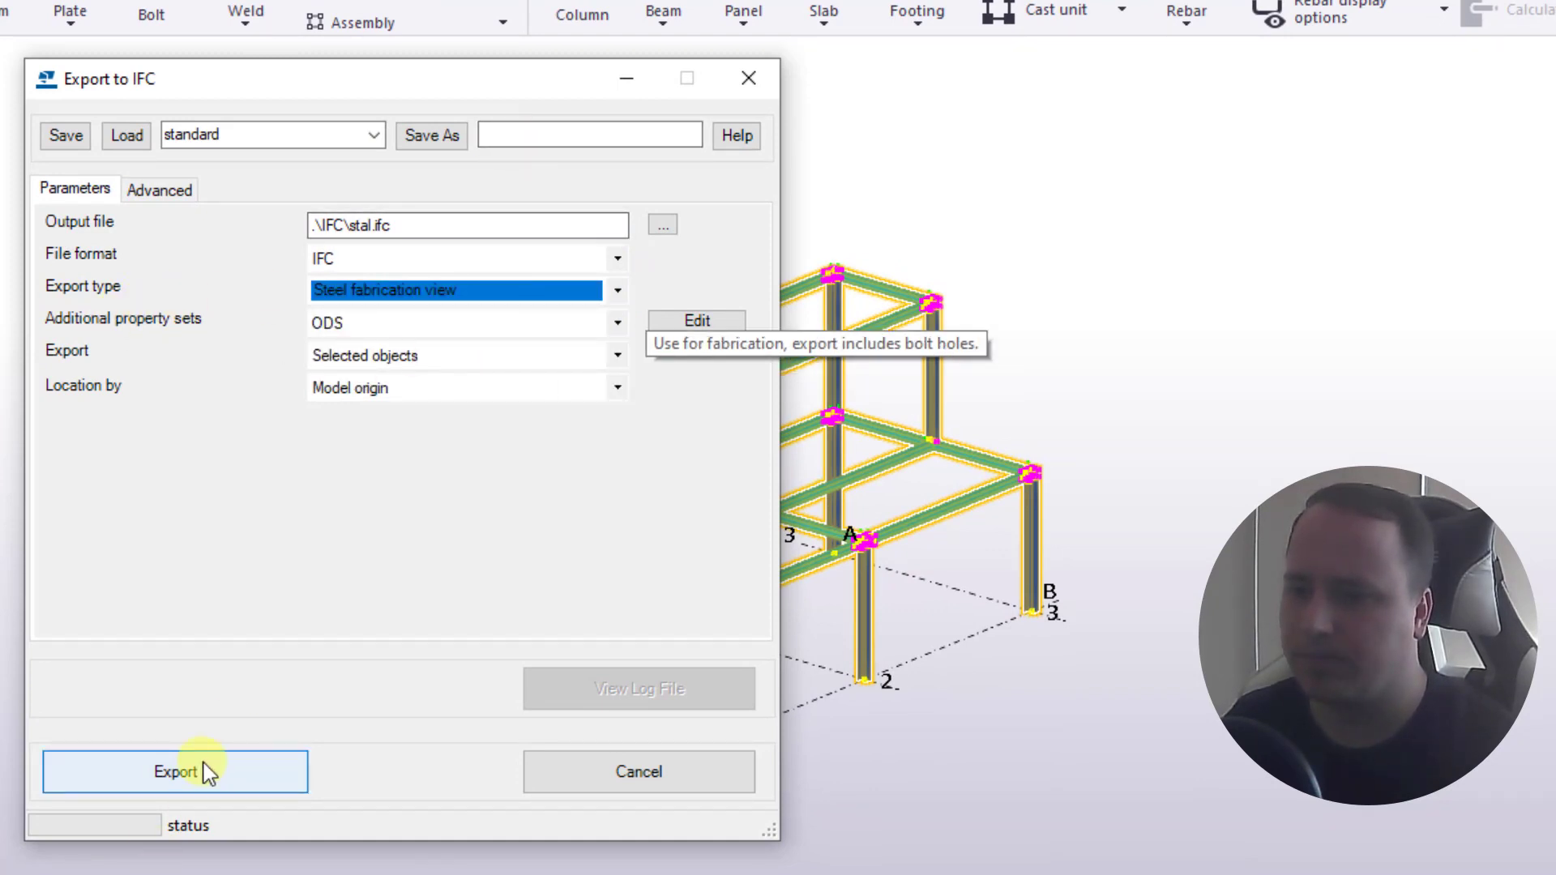
{"action": "left_click", "coordinate": [747, 78]}
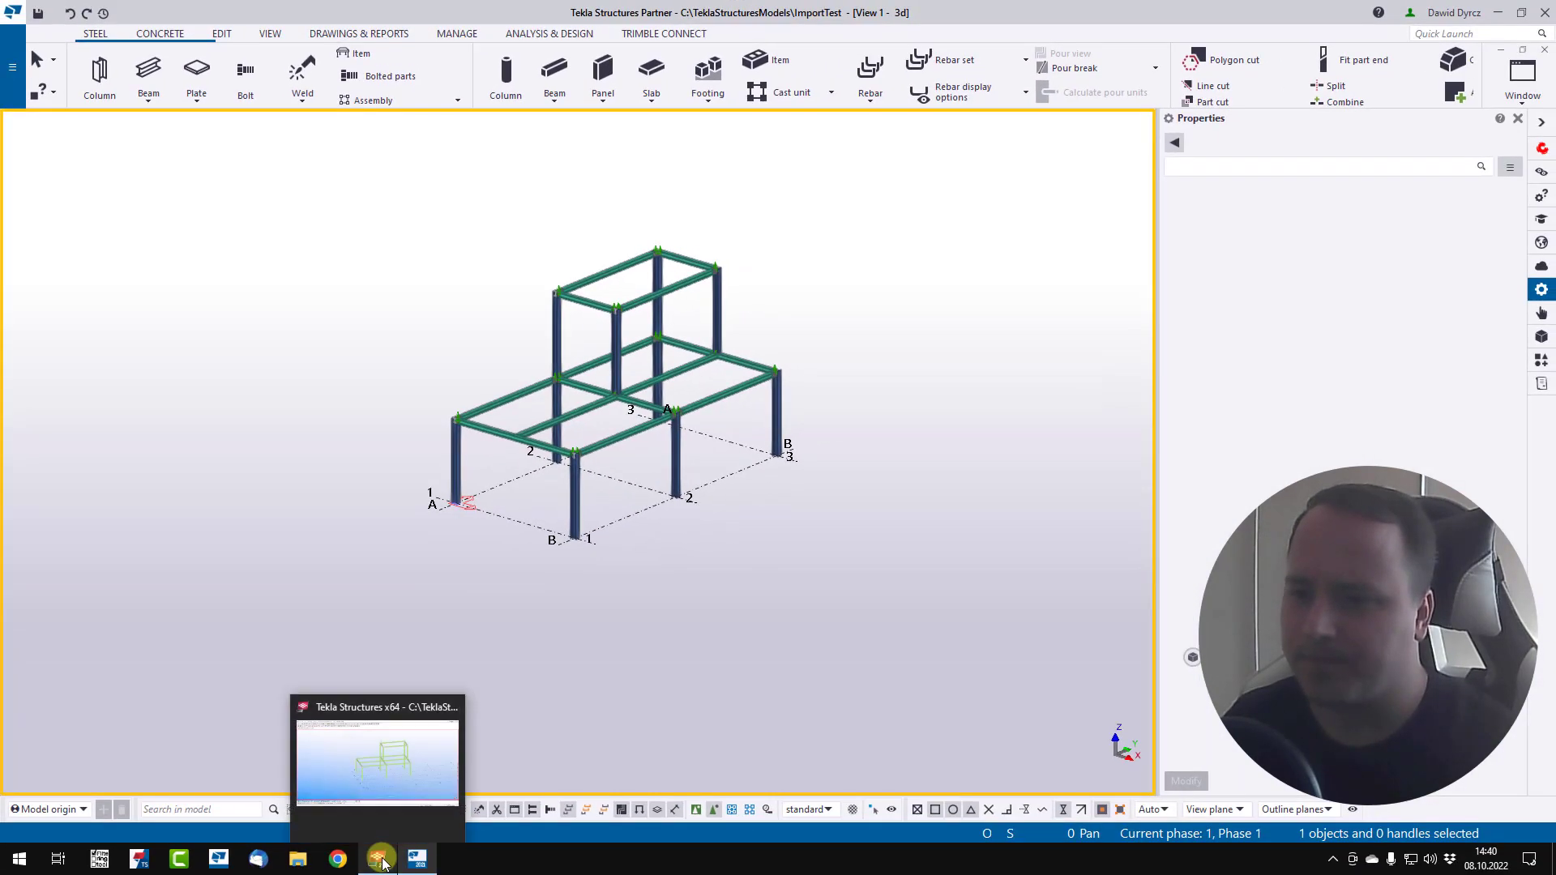
Step: In old Tekla Structures, make the stal_sfv.ifc reference model visible
{"action": "left_click", "coordinate": [383, 864]}
{"action": "left_click", "coordinate": [28, 30]}
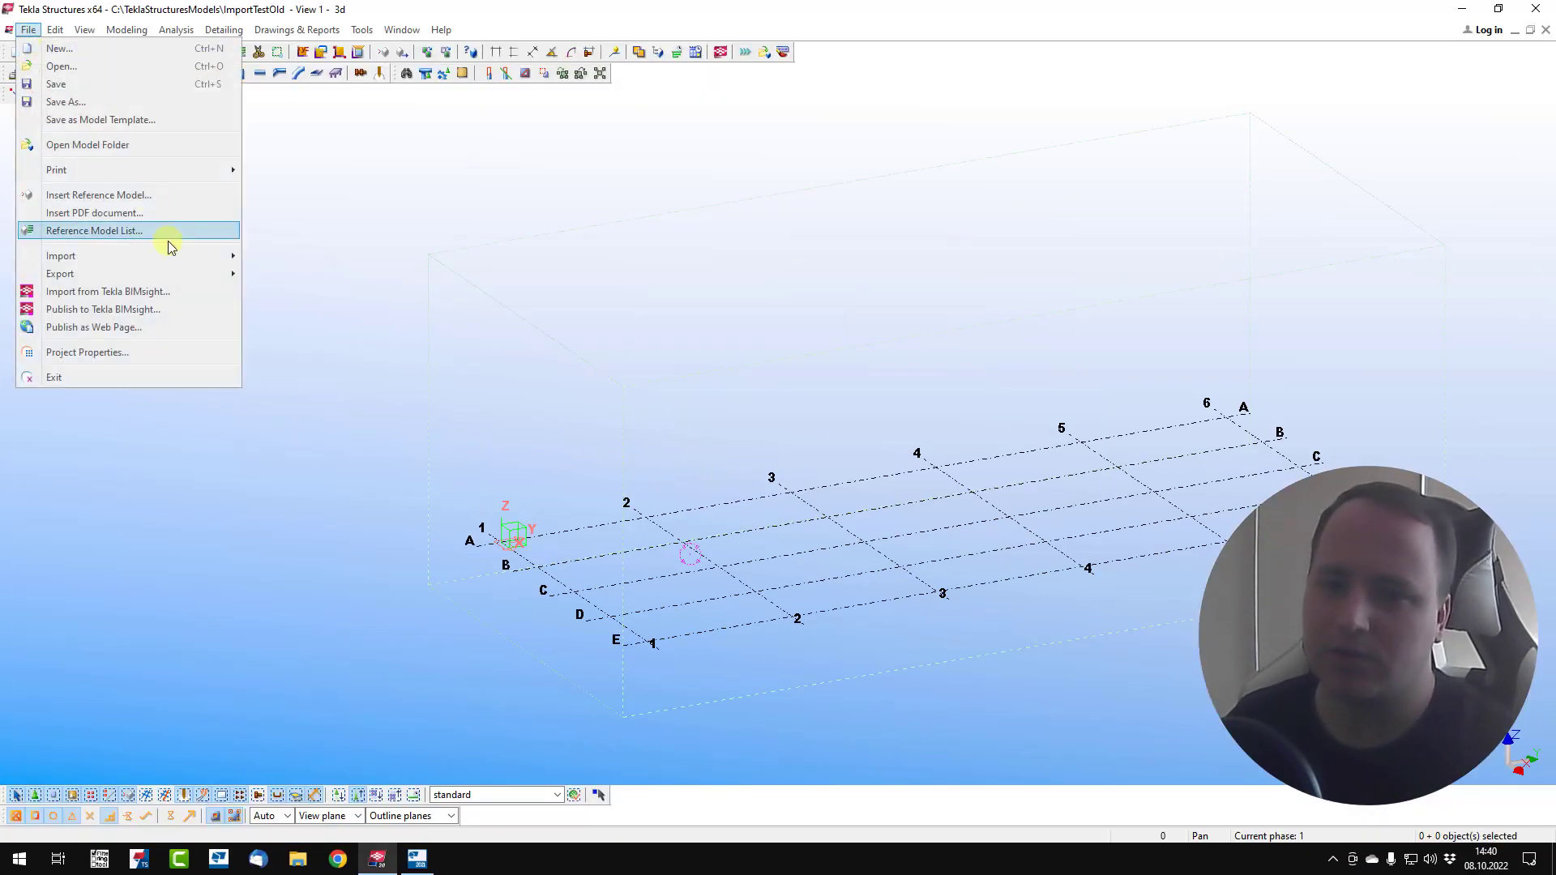
{"action": "left_click", "coordinate": [169, 235]}
{"action": "left_click", "coordinate": [333, 138]}
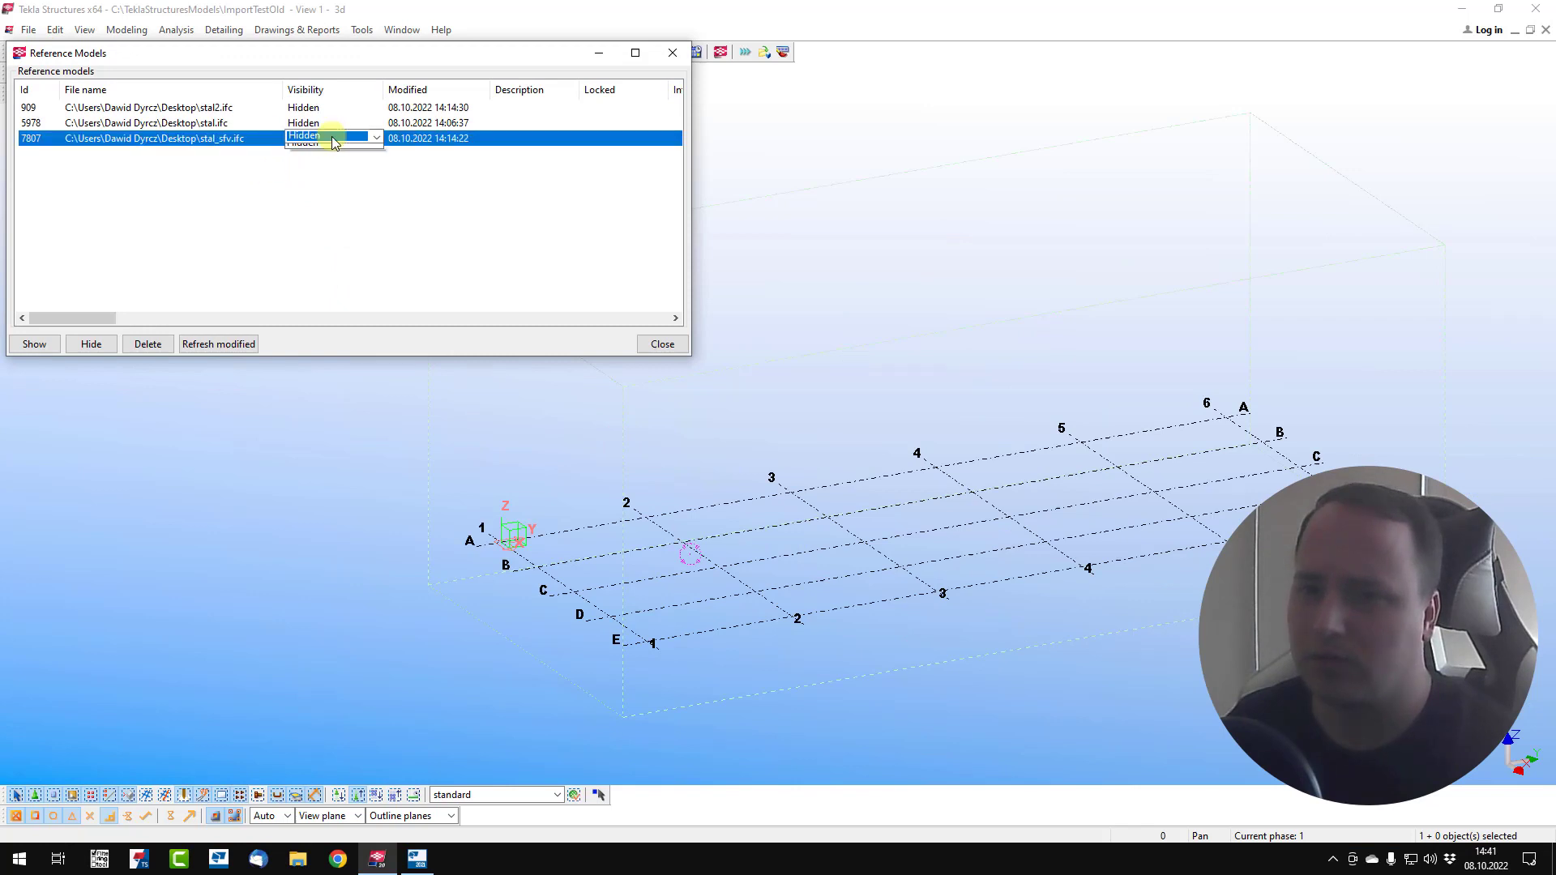
{"action": "left_click", "coordinate": [327, 160]}
{"action": "left_click", "coordinate": [660, 343]}
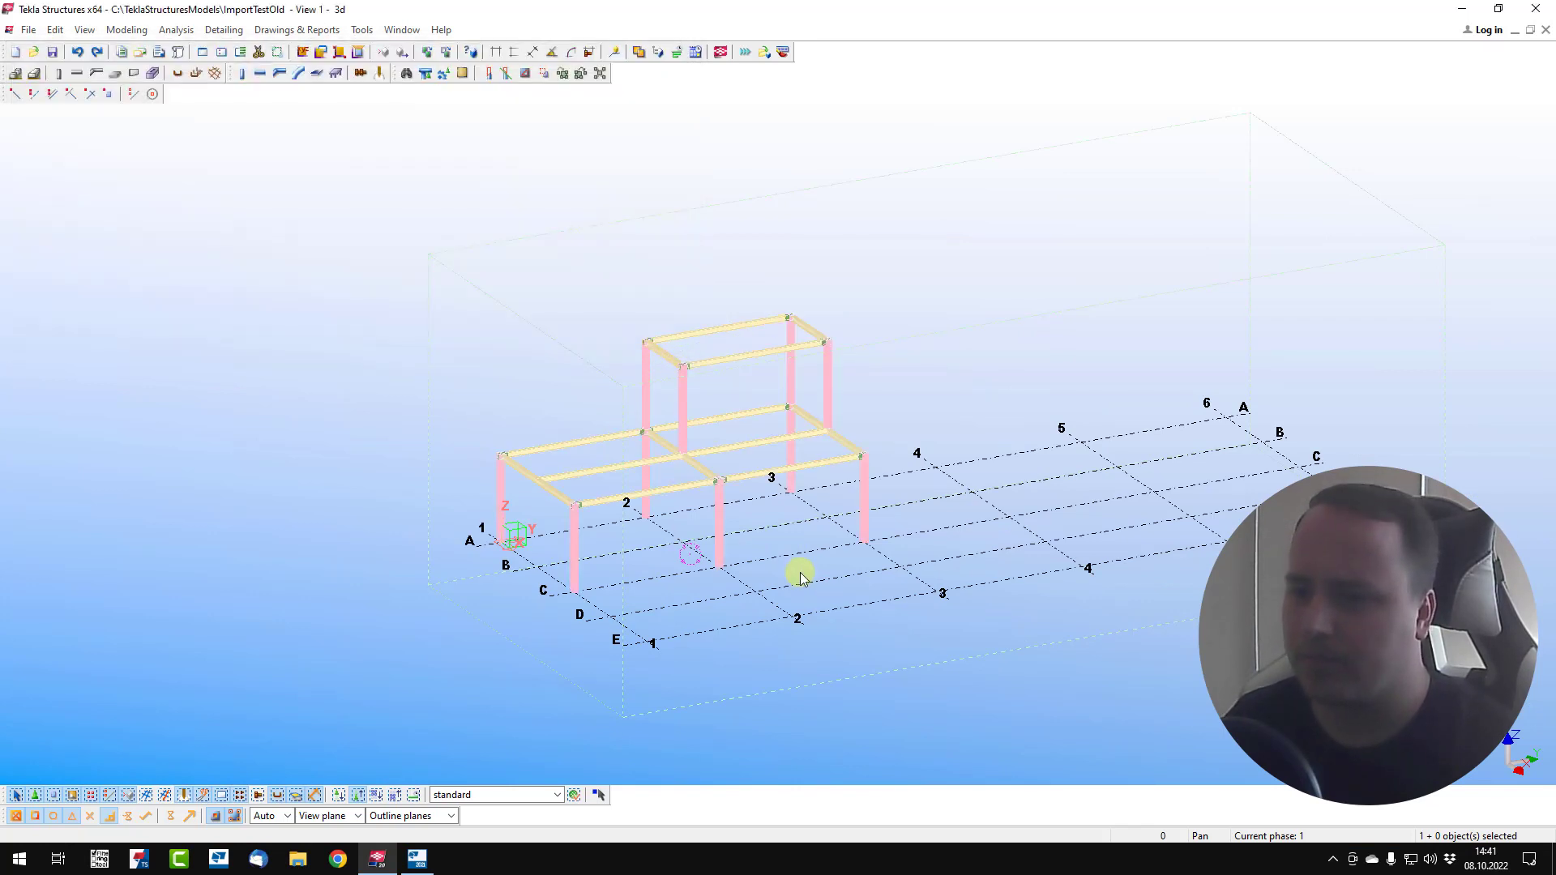
Step: Select the whole reference frame and convert its IFC objects into native parts
{"action": "scroll", "coordinate": [643, 497], "scroll_direction": "up", "scroll_amount": 5}
{"action": "middle_click_drag", "start_coordinate": [620, 358], "coordinate": [599, 410]}
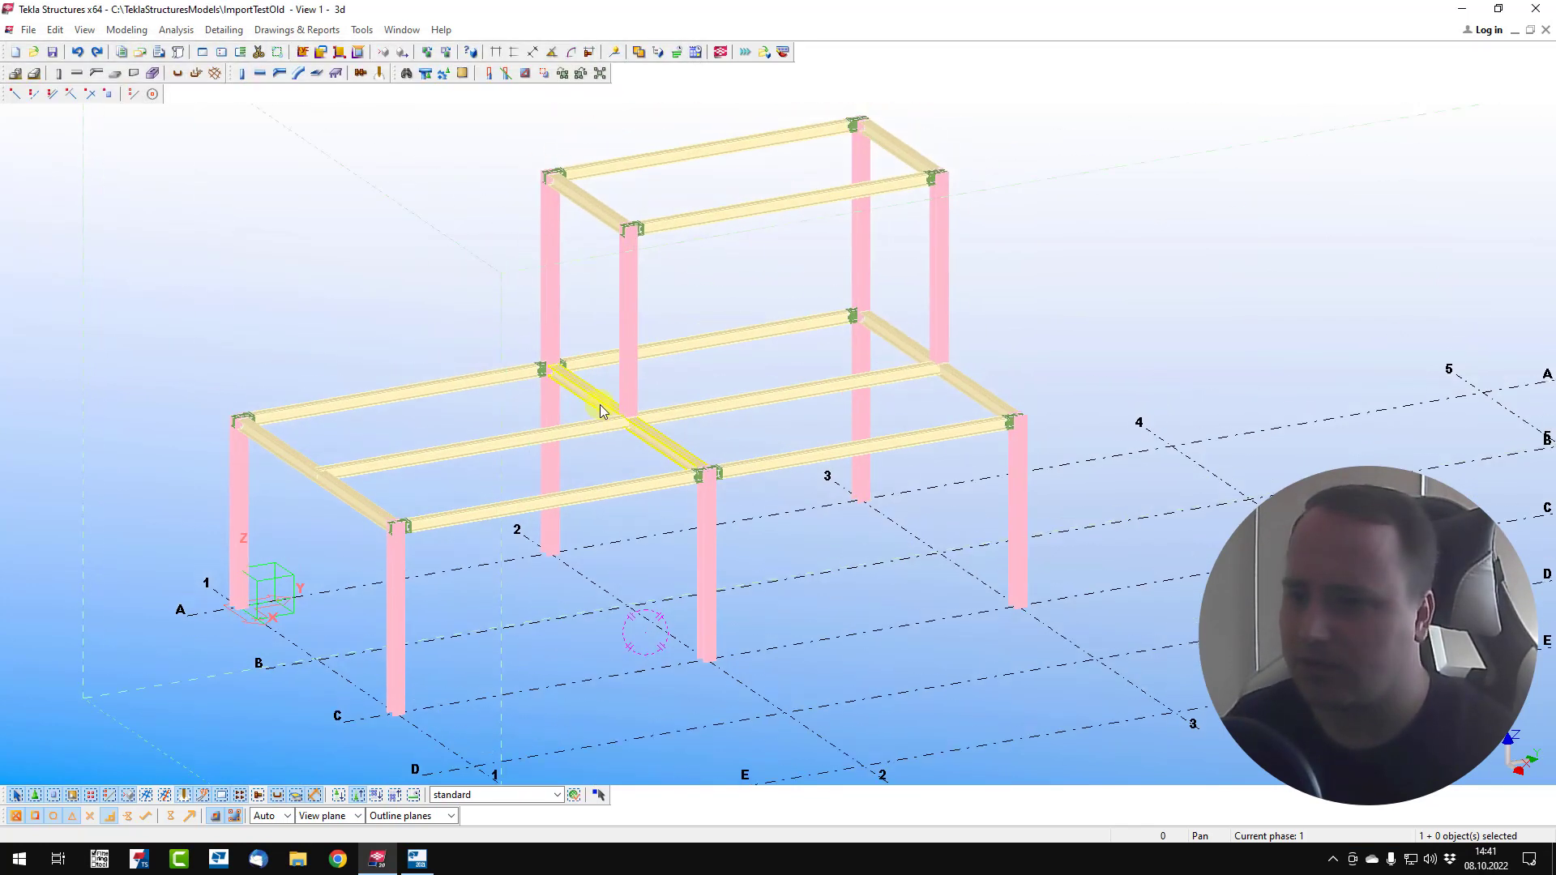
{"action": "scroll", "coordinate": [600, 409], "scroll_direction": "down", "scroll_amount": 2}
{"action": "left_click_drag", "start_coordinate": [261, 128], "coordinate": [1054, 725]}
{"action": "left_click", "coordinate": [362, 29]}
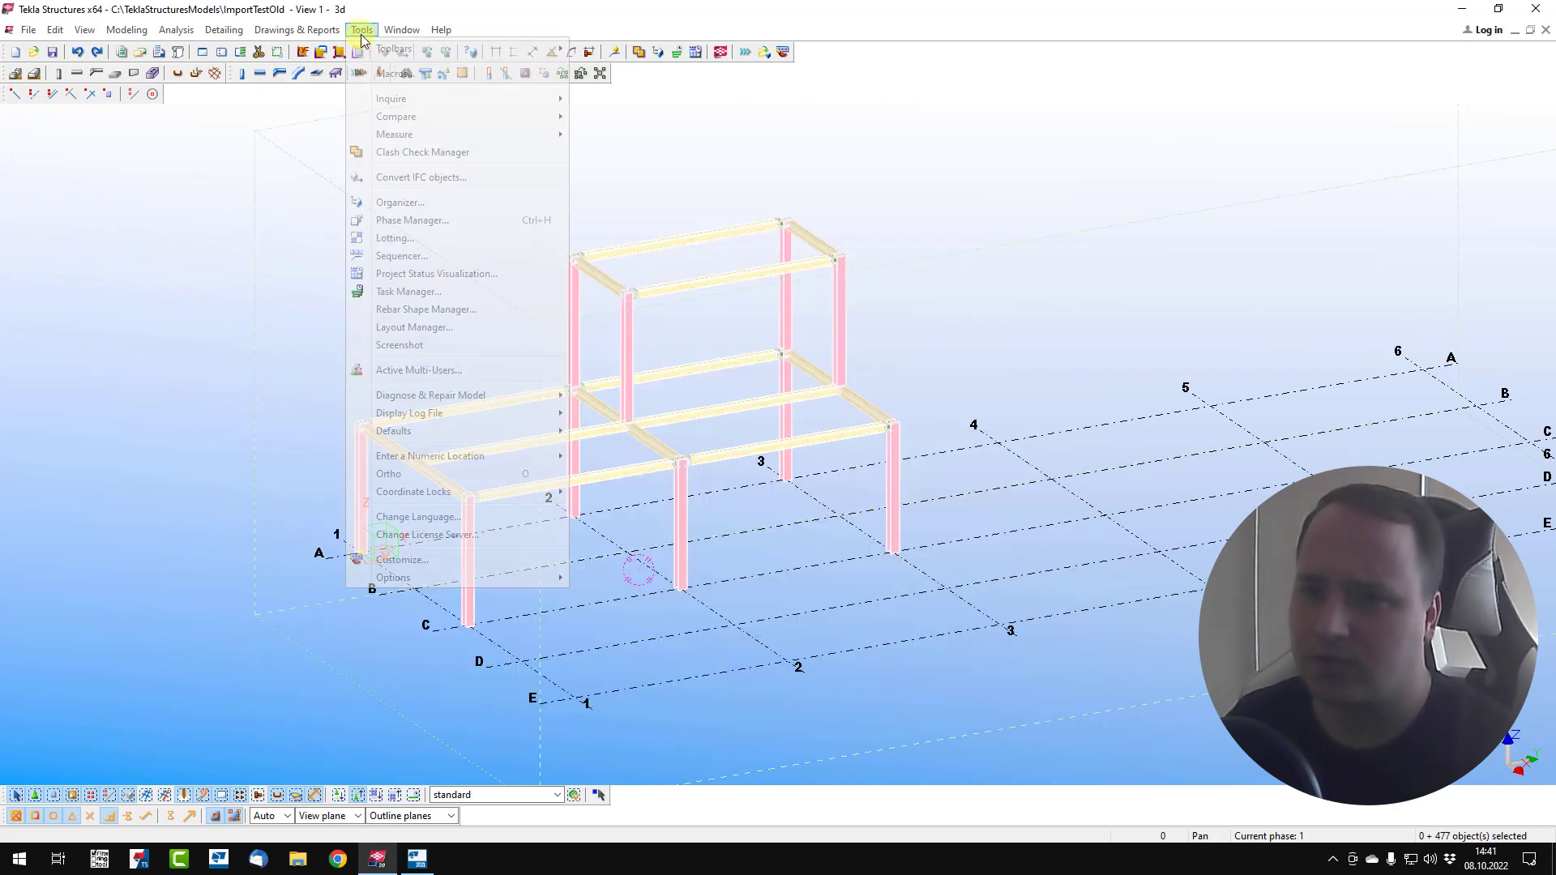
{"action": "left_click", "coordinate": [417, 177]}
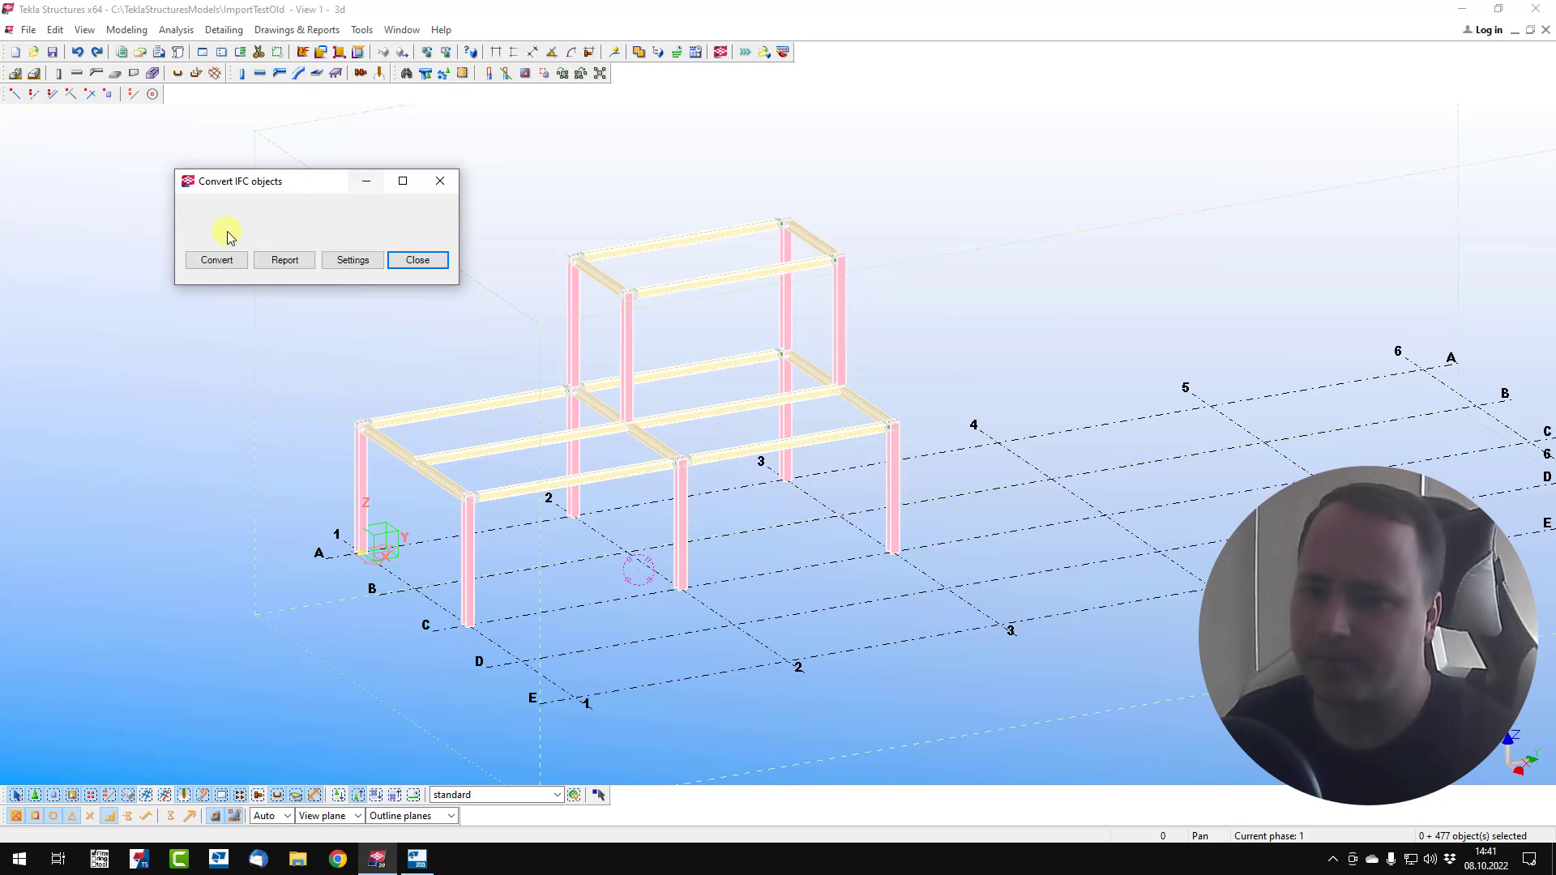
{"action": "left_click", "coordinate": [216, 260]}
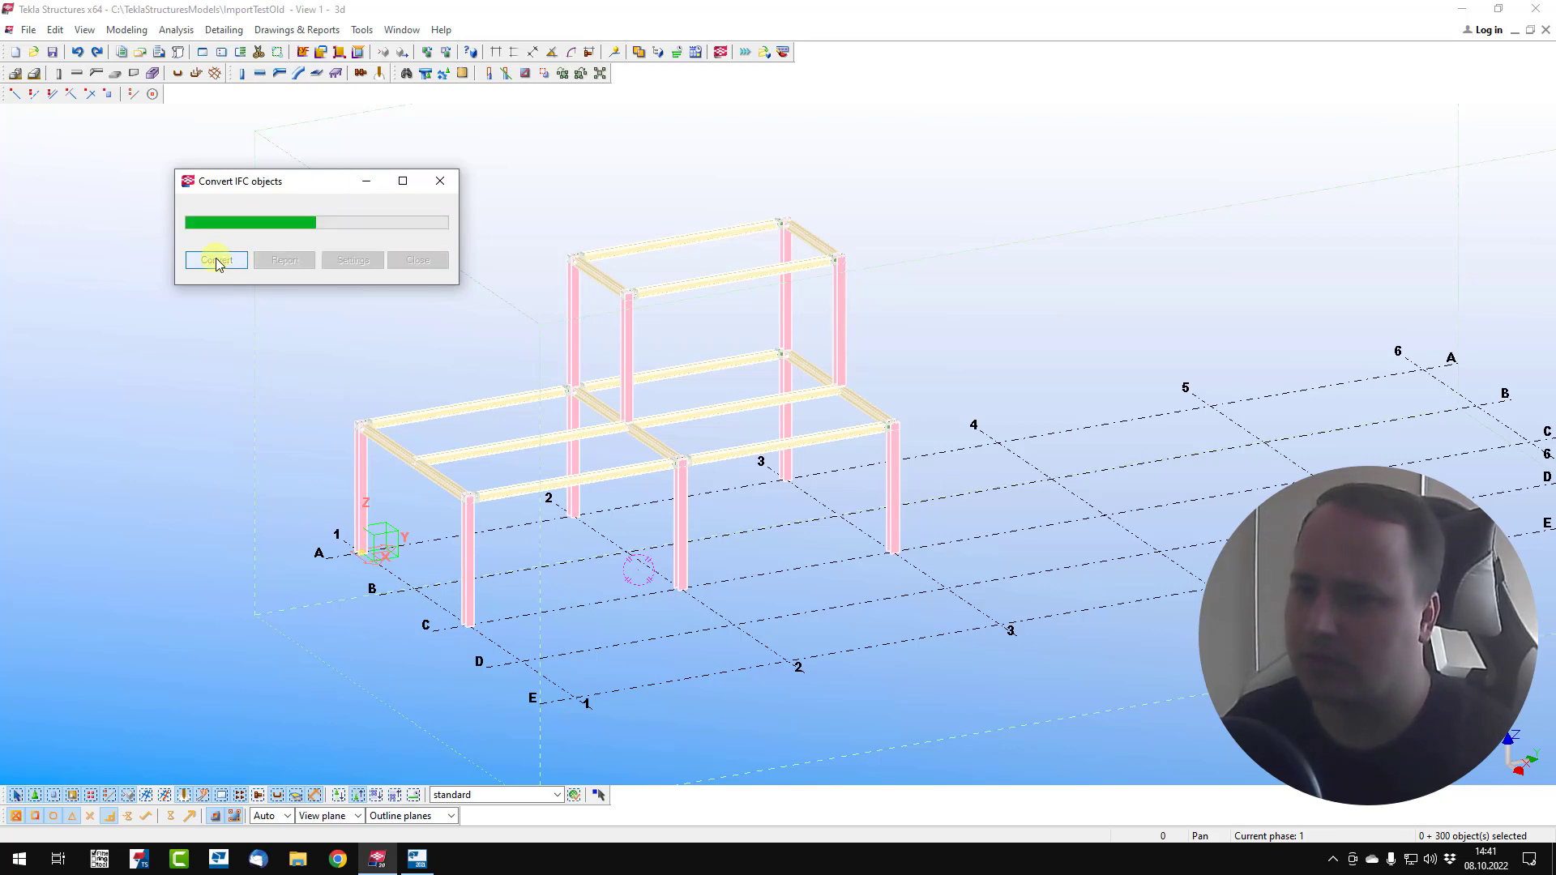
{"action": "left_click", "coordinate": [127, 492]}
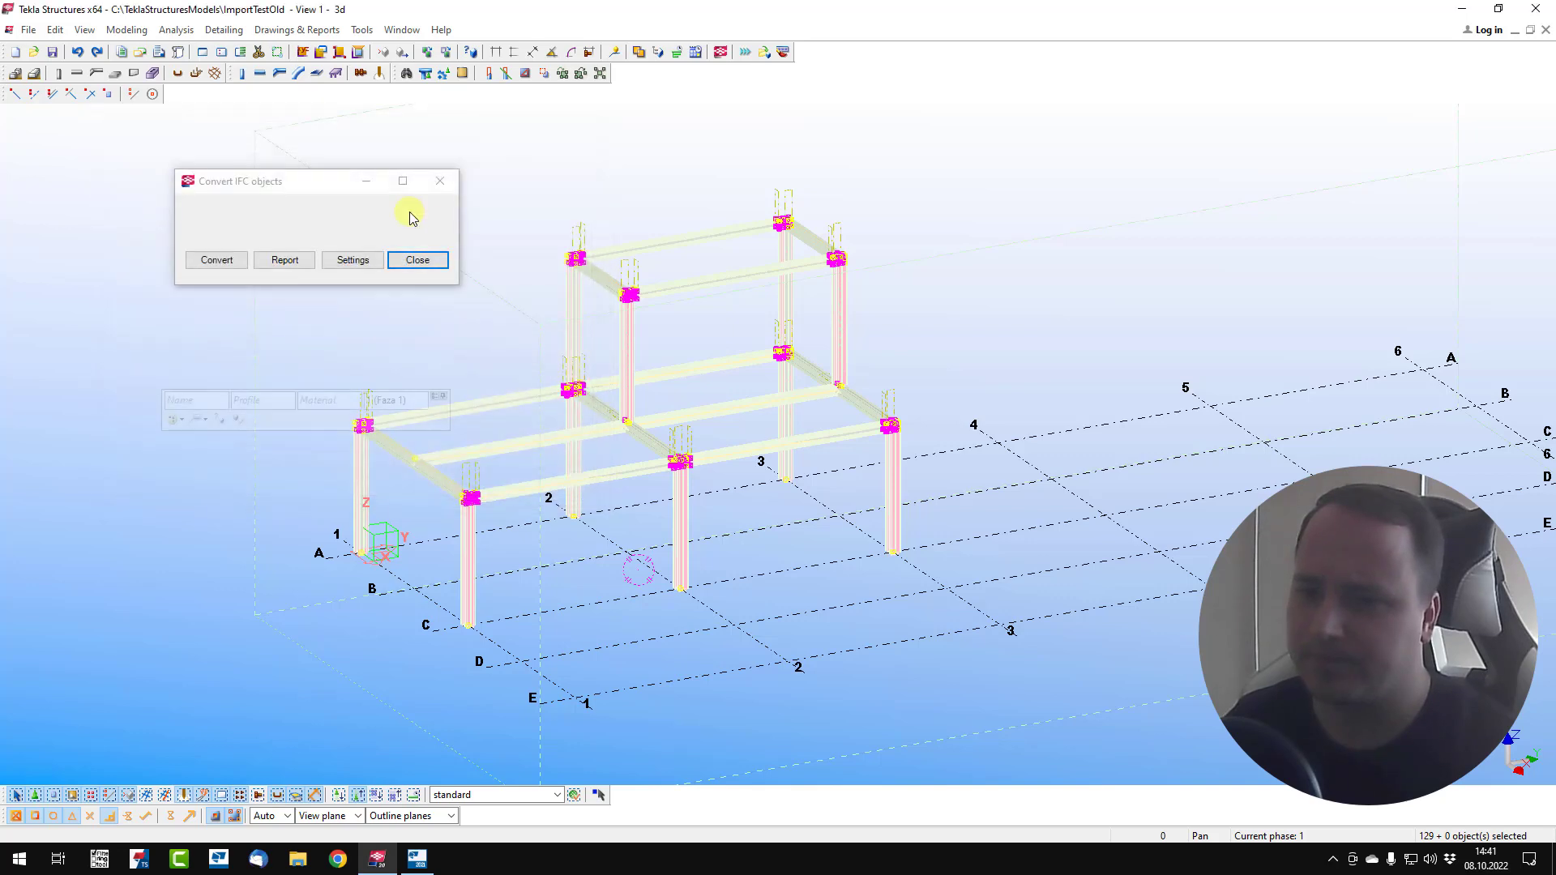
{"action": "left_click", "coordinate": [443, 172]}
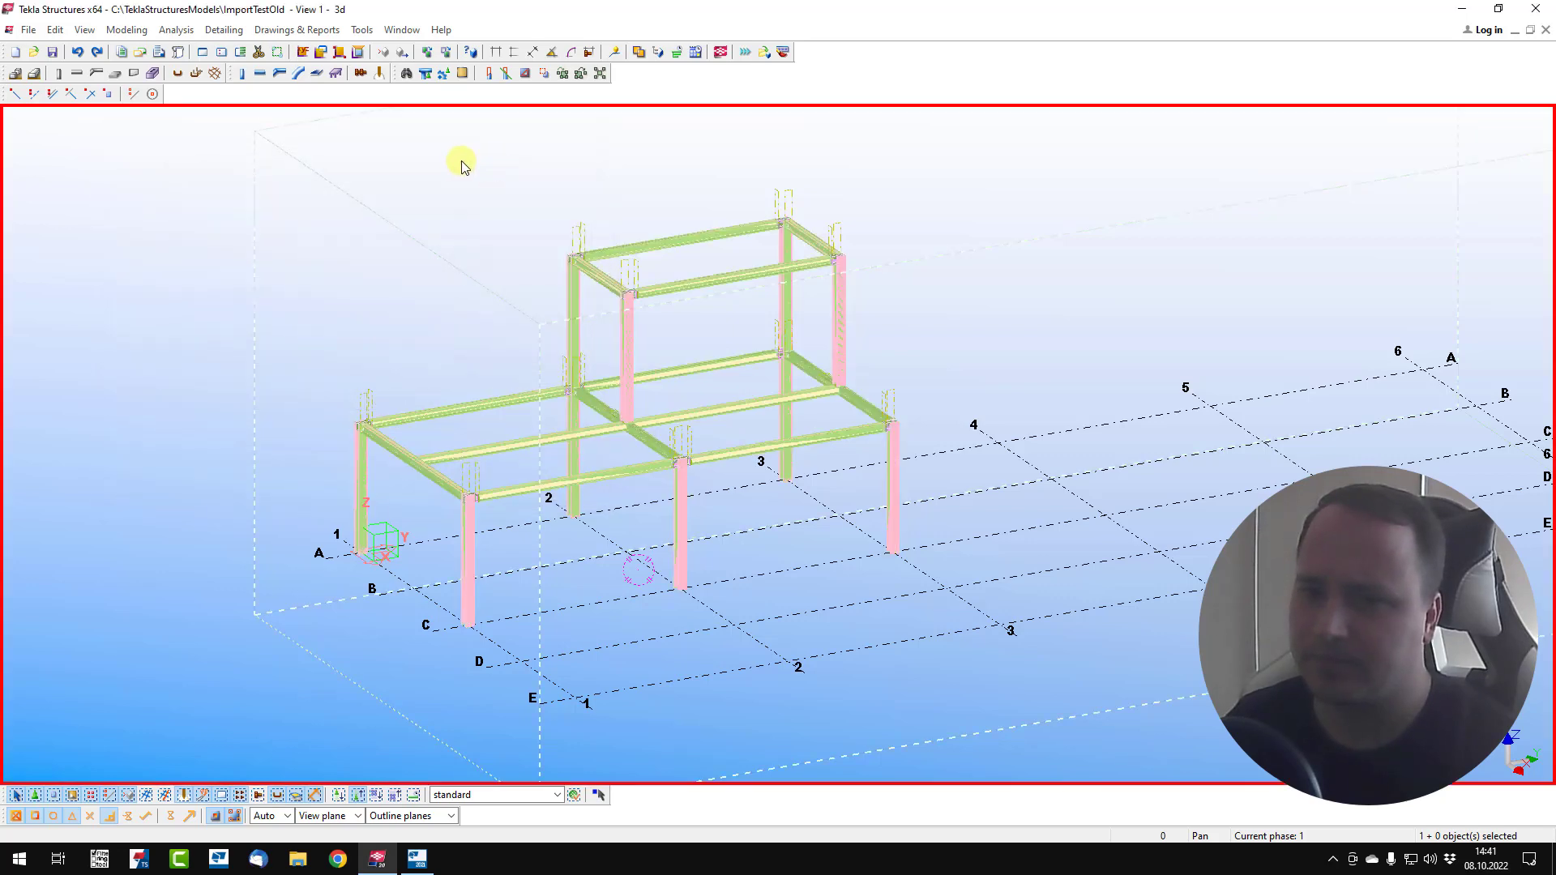
Step: Set the stal_sfv.ifc reference model's visibility to Hidden
{"action": "left_click", "coordinate": [28, 32]}
{"action": "left_click", "coordinate": [116, 230]}
{"action": "left_click", "coordinate": [347, 139]}
{"action": "left_click", "coordinate": [347, 139]}
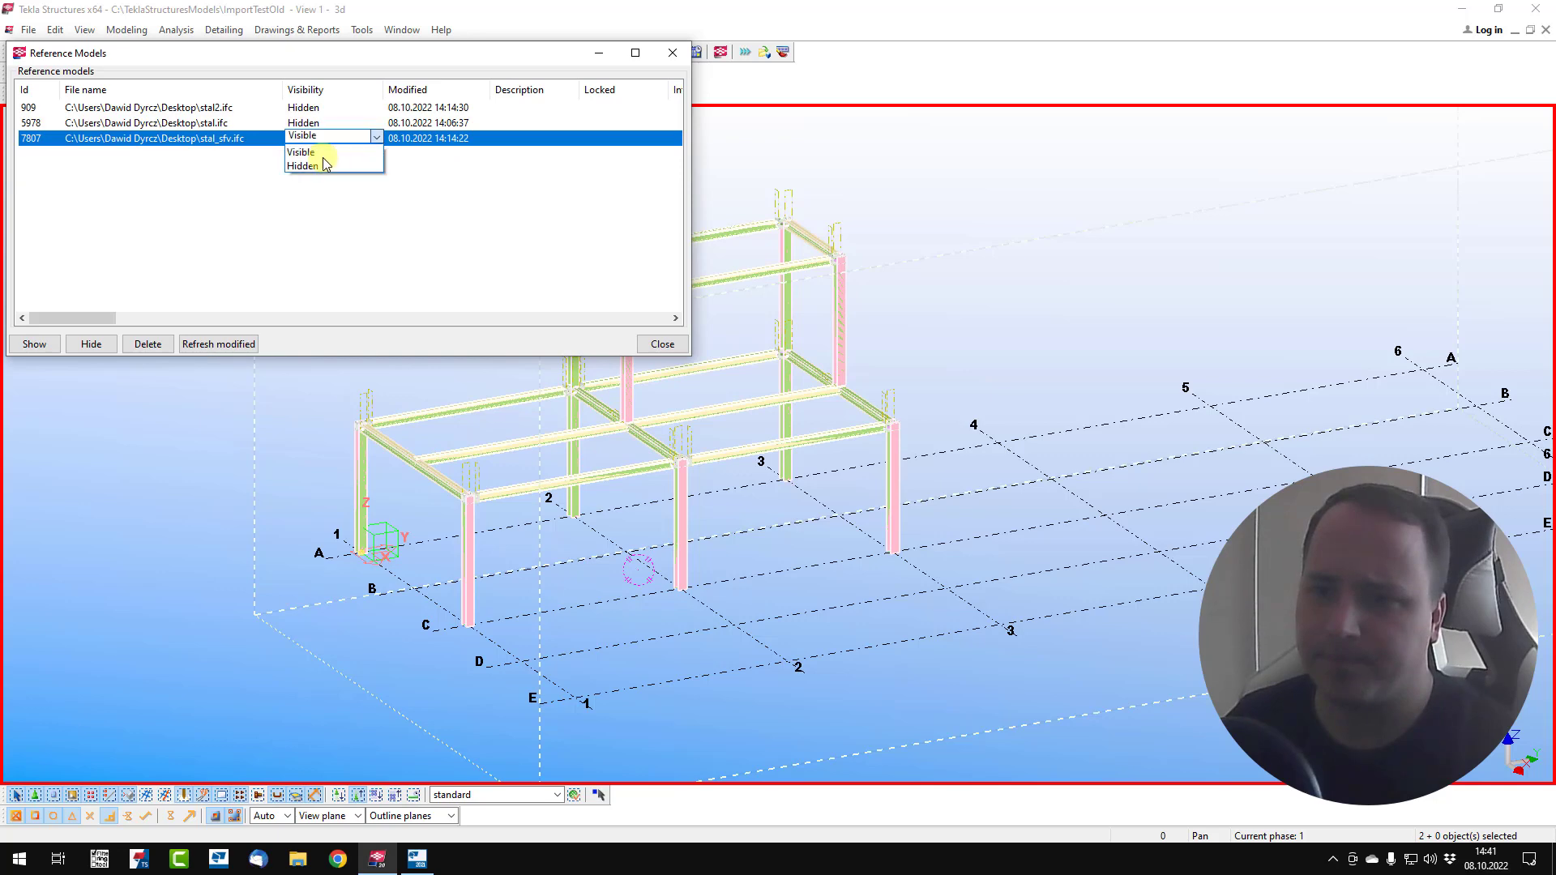
{"action": "left_click", "coordinate": [323, 172]}
{"action": "left_click", "coordinate": [662, 345]}
Step: Zoom and orbit in on a column-to-beam joint of the converted frame
{"action": "scroll", "coordinate": [1052, 292], "scroll_direction": "down", "scroll_amount": 2}
{"action": "middle_click_drag", "start_coordinate": [1052, 291], "coordinate": [593, 490], "text": "ctrl"}
{"action": "scroll", "coordinate": [592, 491], "scroll_direction": "up", "scroll_amount": 1}
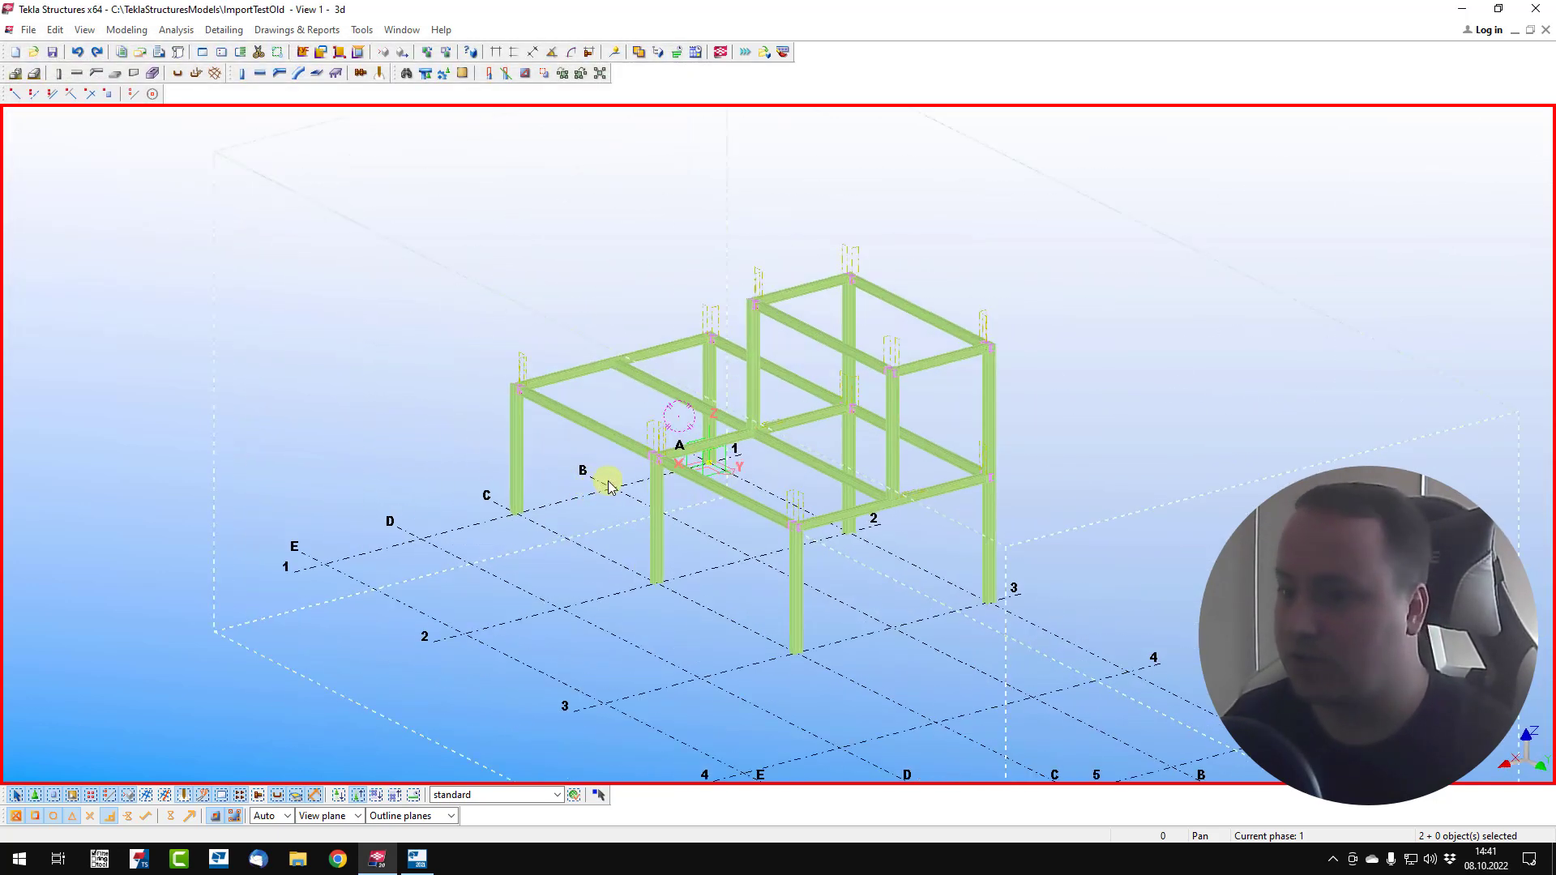
{"action": "scroll", "coordinate": [608, 479], "scroll_direction": "up", "scroll_amount": 4}
{"action": "scroll", "coordinate": [649, 490], "scroll_direction": "up", "scroll_amount": 6}
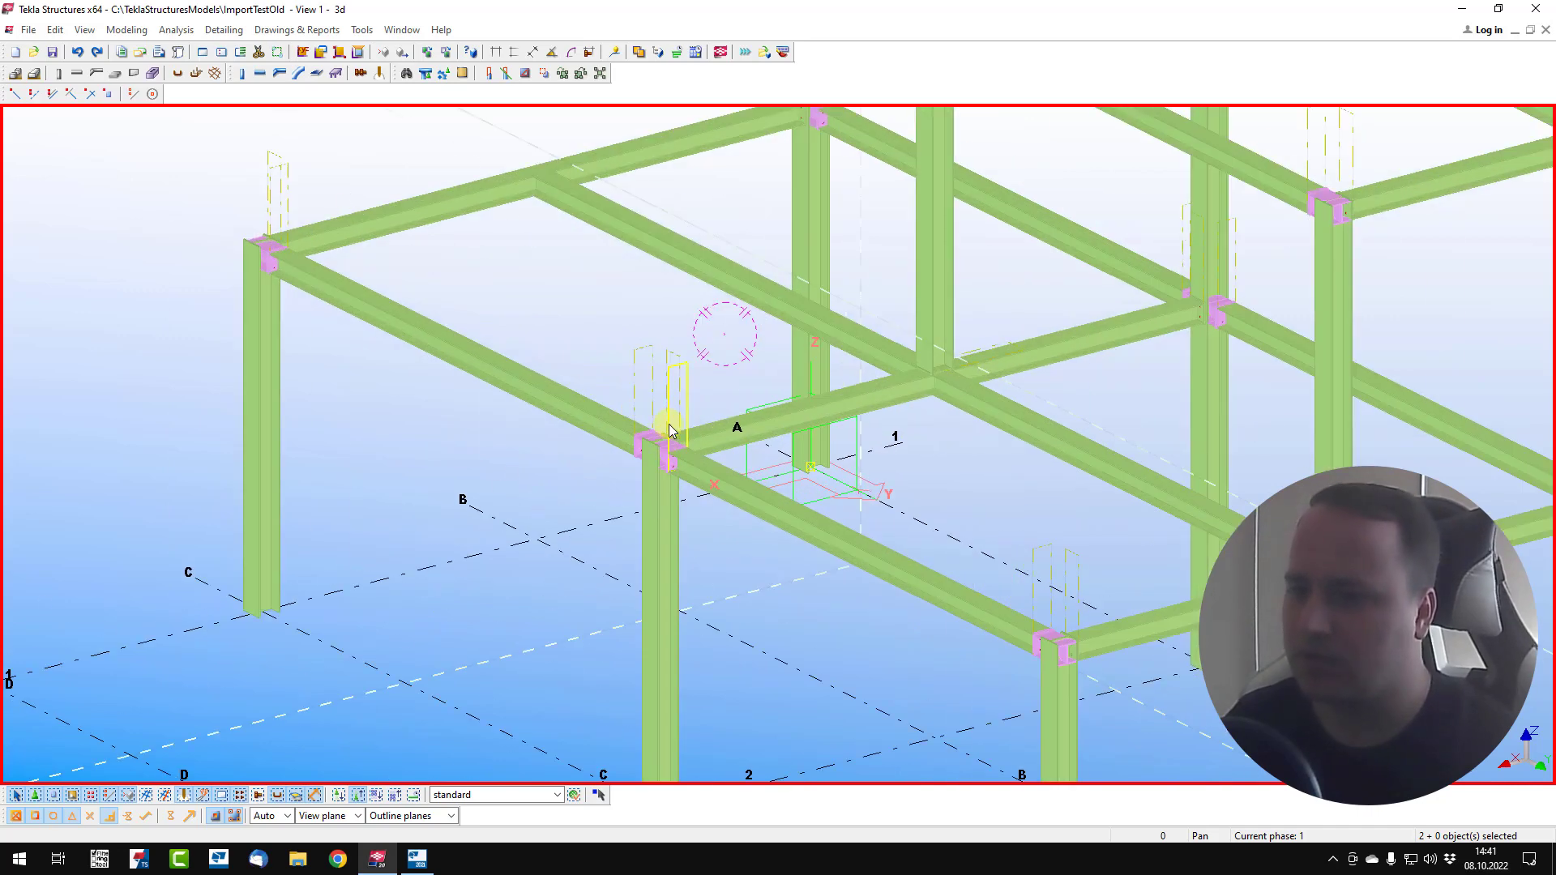
{"action": "middle_click_drag", "start_coordinate": [684, 435], "coordinate": [931, 430], "text": "ctrl"}
{"action": "scroll", "coordinate": [731, 401], "scroll_direction": "up", "scroll_amount": 4}
{"action": "scroll", "coordinate": [732, 401], "scroll_direction": "down", "scroll_amount": 5}
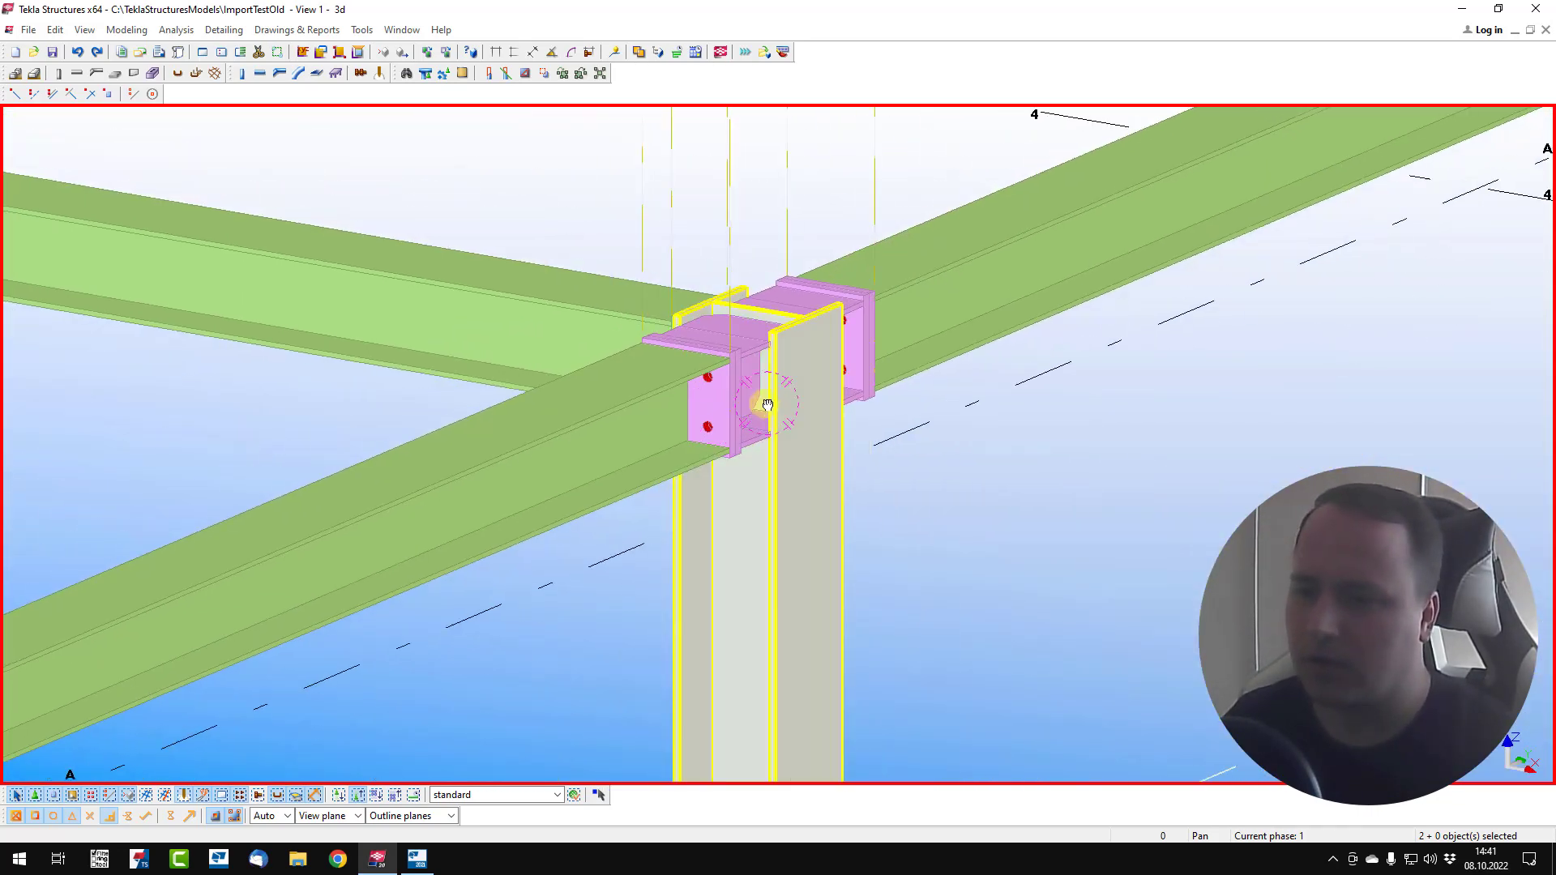
{"action": "scroll", "coordinate": [803, 426], "scroll_direction": "up", "scroll_amount": 1}
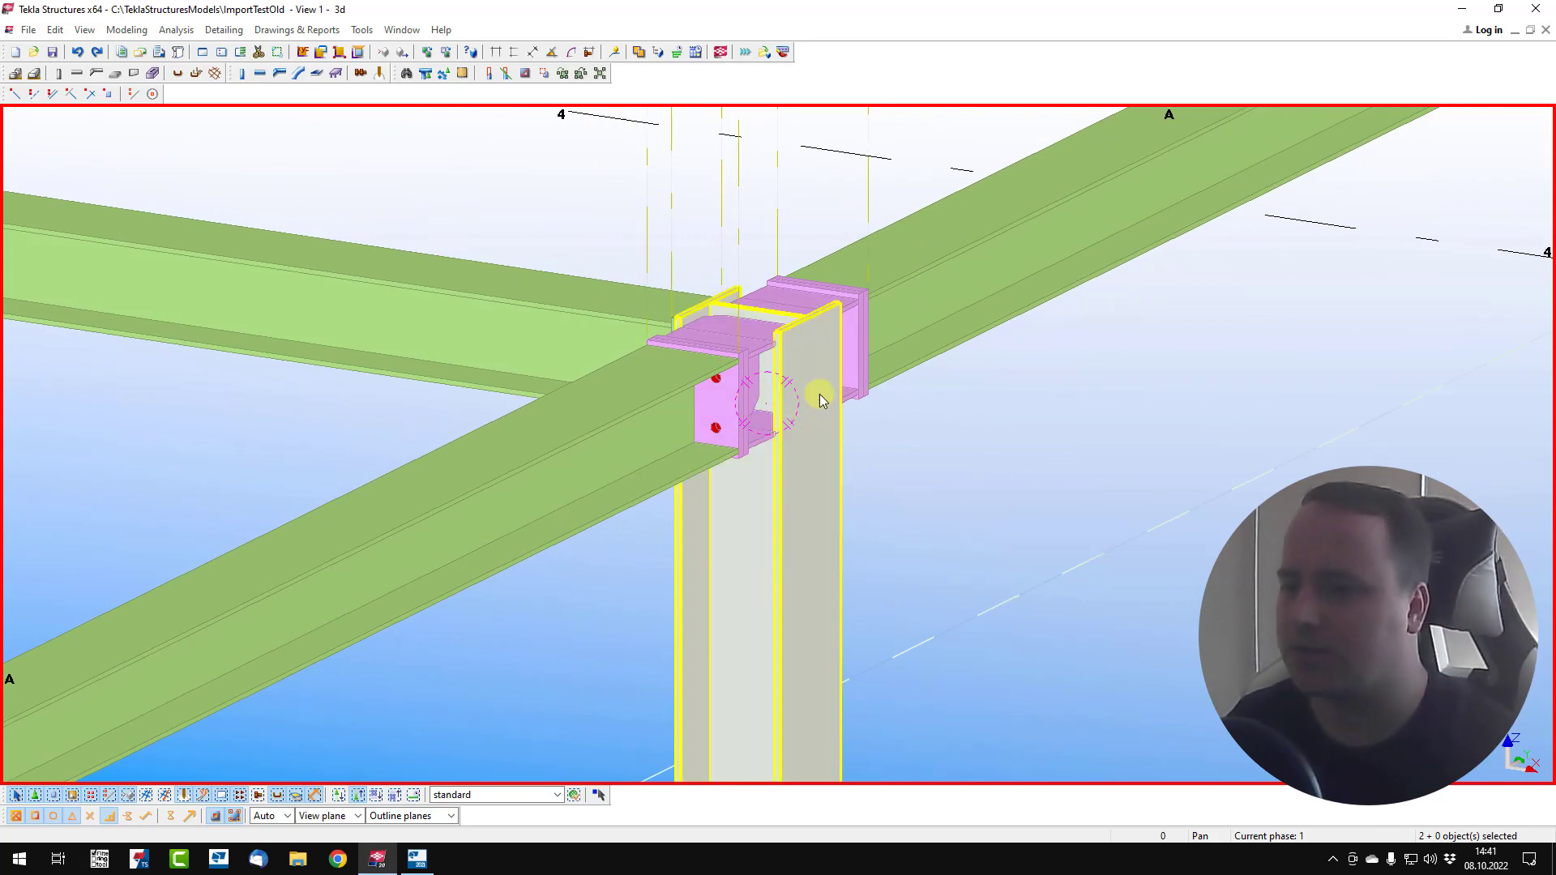
{"action": "scroll", "coordinate": [729, 422], "scroll_direction": "up", "scroll_amount": 5}
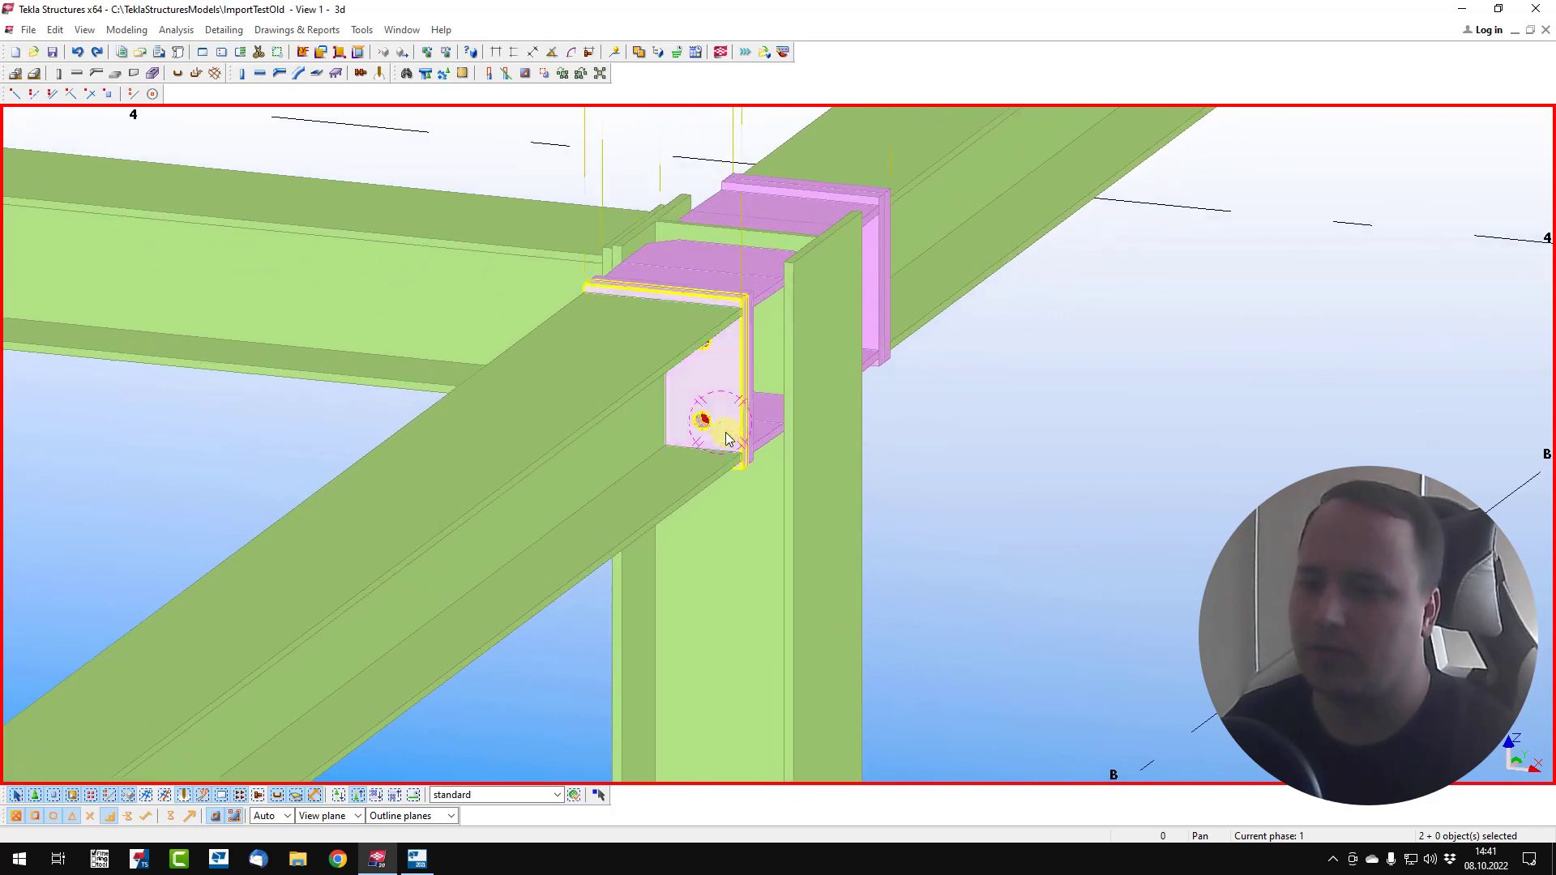
Step: Orbit to side views of the end-plate connections, then to the whole two-level frame
{"action": "middle_click_drag", "start_coordinate": [717, 429], "coordinate": [688, 501], "text": "ctrl"}
{"action": "scroll", "coordinate": [688, 501], "scroll_direction": "down", "scroll_amount": 8}
{"action": "middle_click_drag", "start_coordinate": [695, 445], "coordinate": [724, 471], "text": "ctrl"}
{"action": "scroll", "coordinate": [495, 328], "scroll_direction": "up", "scroll_amount": 6}
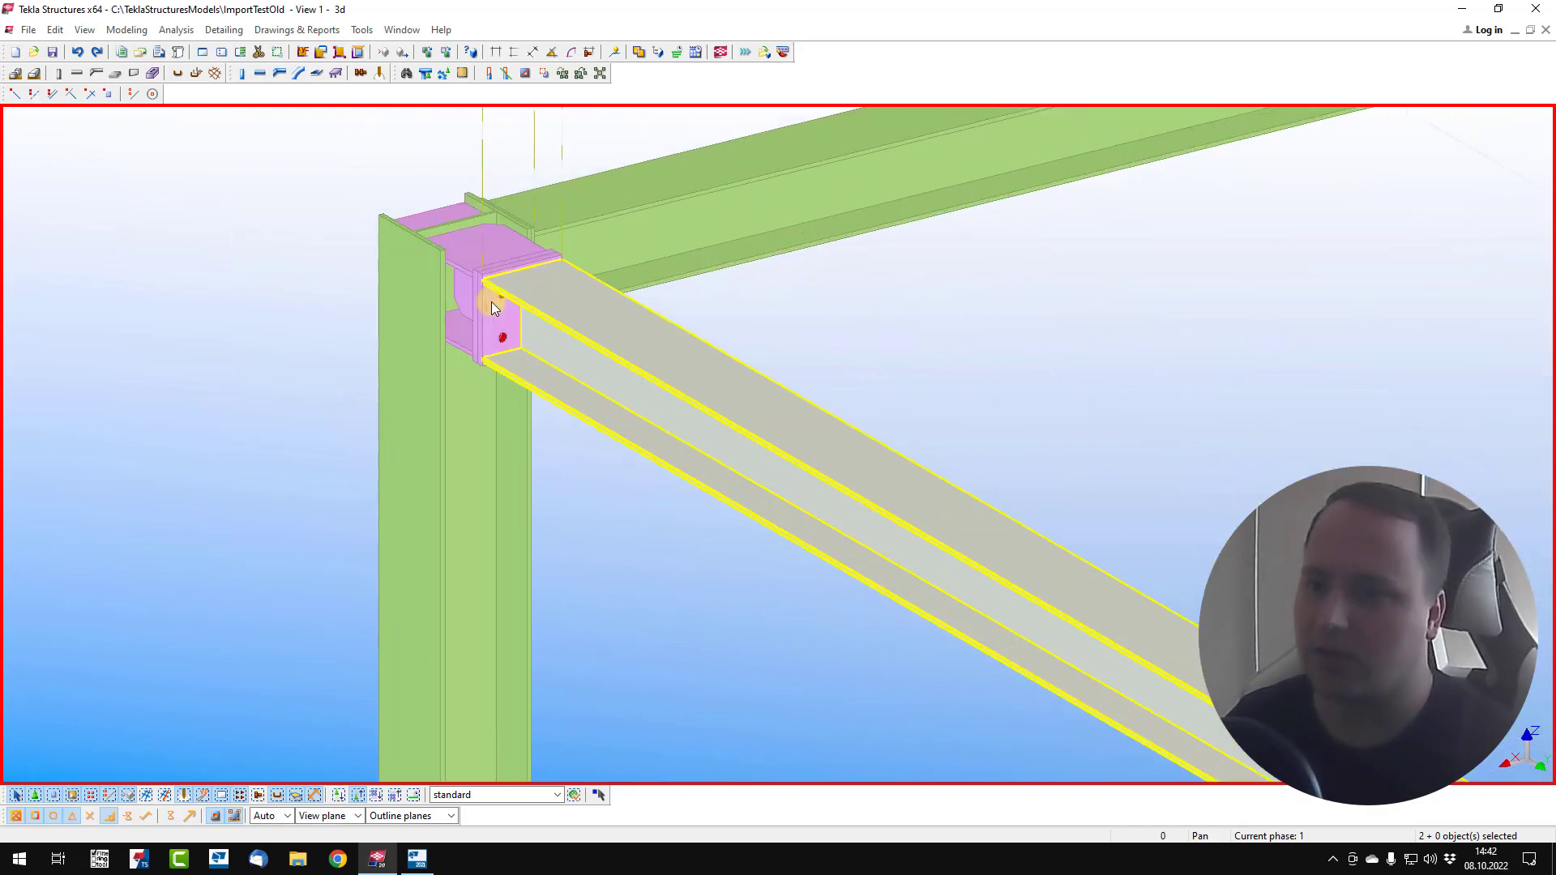
{"action": "middle_click_drag", "start_coordinate": [489, 326], "coordinate": [957, 479], "text": "ctrl"}
{"action": "scroll", "coordinate": [957, 479], "scroll_direction": "down", "scroll_amount": 8}
{"action": "middle_click_drag", "start_coordinate": [389, 407], "coordinate": [581, 425], "text": "ctrl"}
{"action": "scroll", "coordinate": [460, 449], "scroll_direction": "up", "scroll_amount": 5}
{"action": "middle_click_drag", "start_coordinate": [431, 421], "coordinate": [455, 527], "text": "ctrl"}
{"action": "scroll", "coordinate": [635, 556], "scroll_direction": "down", "scroll_amount": 6}
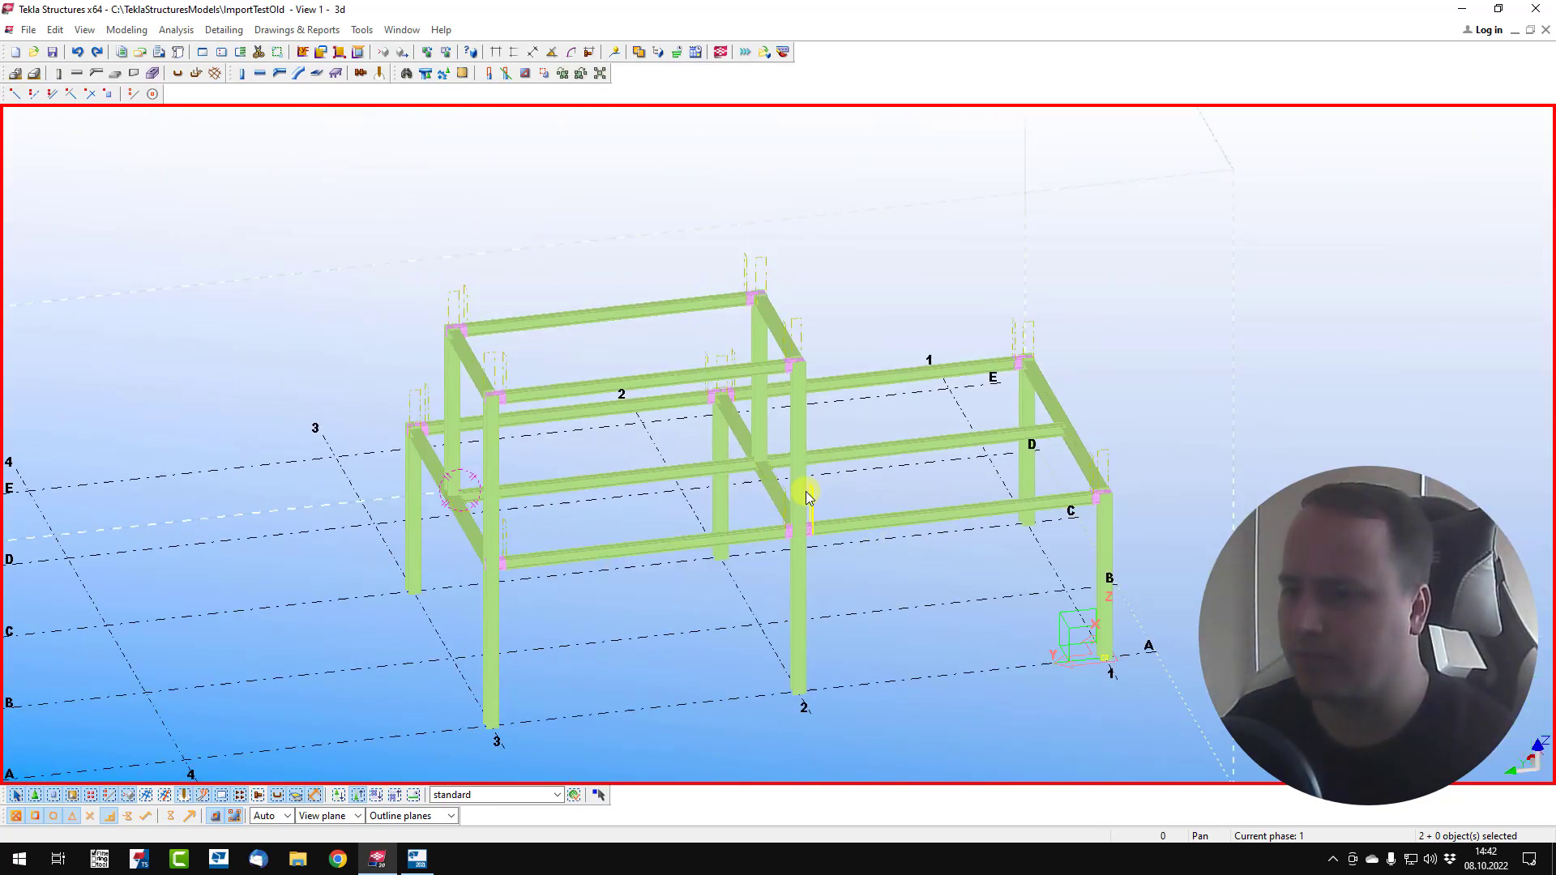
{"action": "middle_click_drag", "start_coordinate": [877, 463], "coordinate": [1348, 445], "text": "ctrl"}
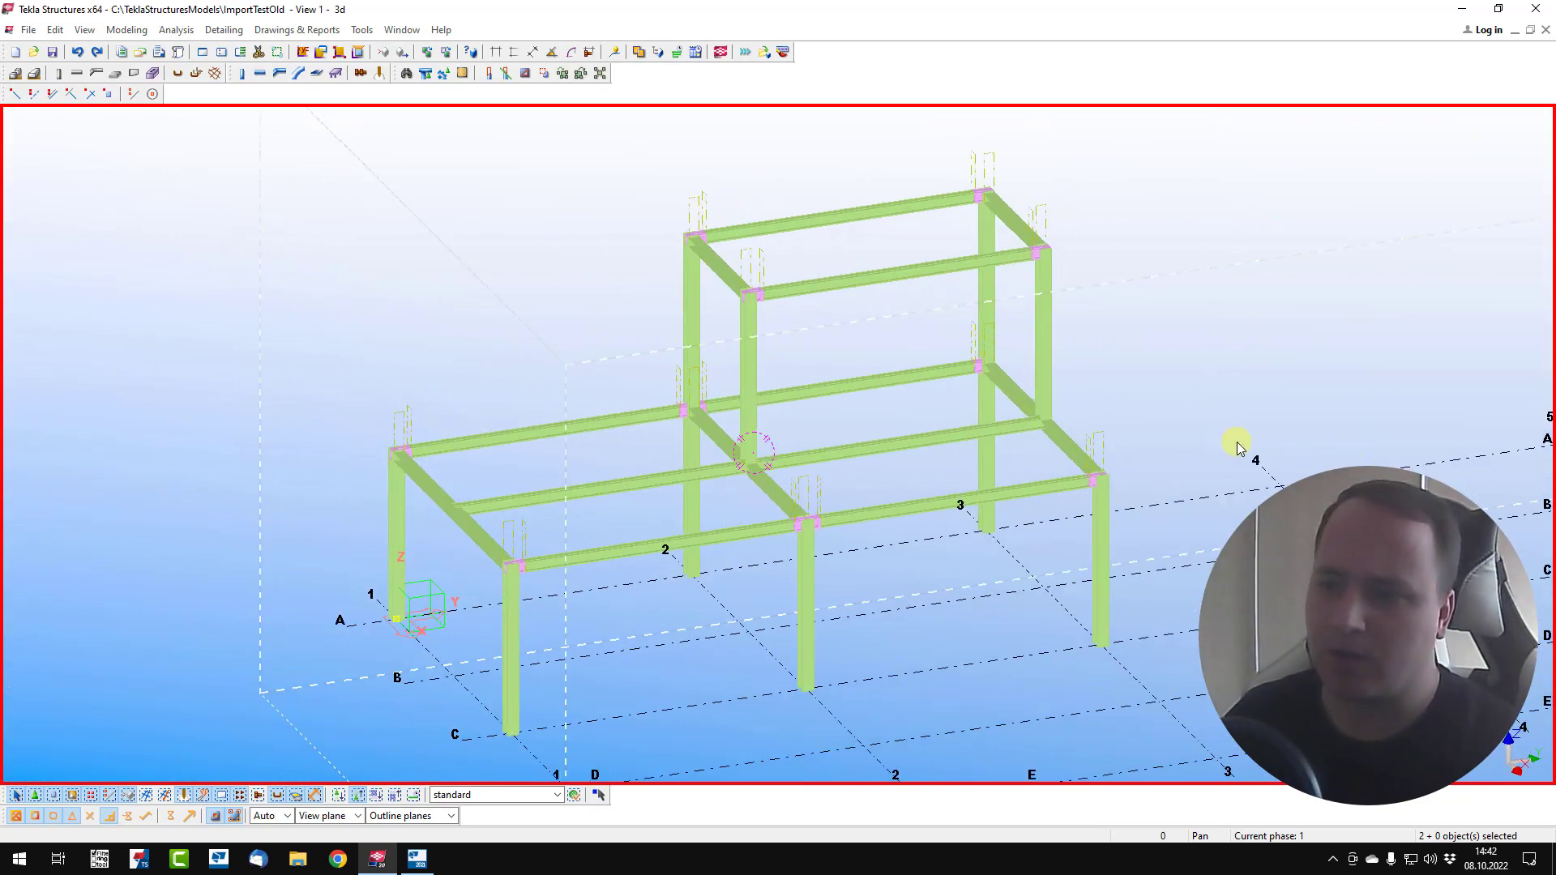
{"action": "middle_click_drag", "start_coordinate": [1186, 409], "coordinate": [1068, 458]}
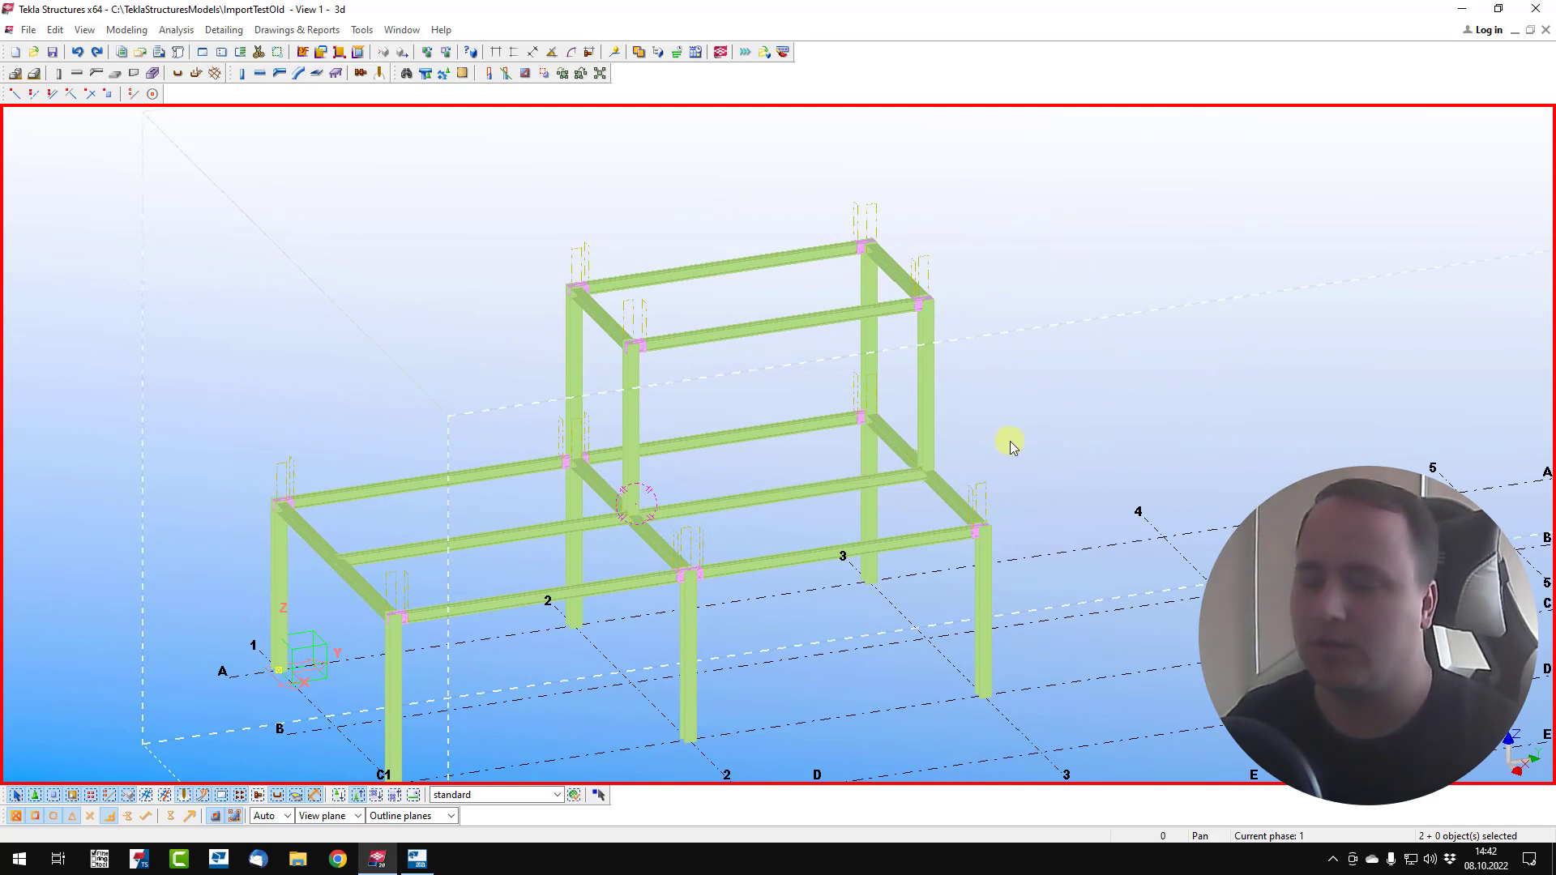